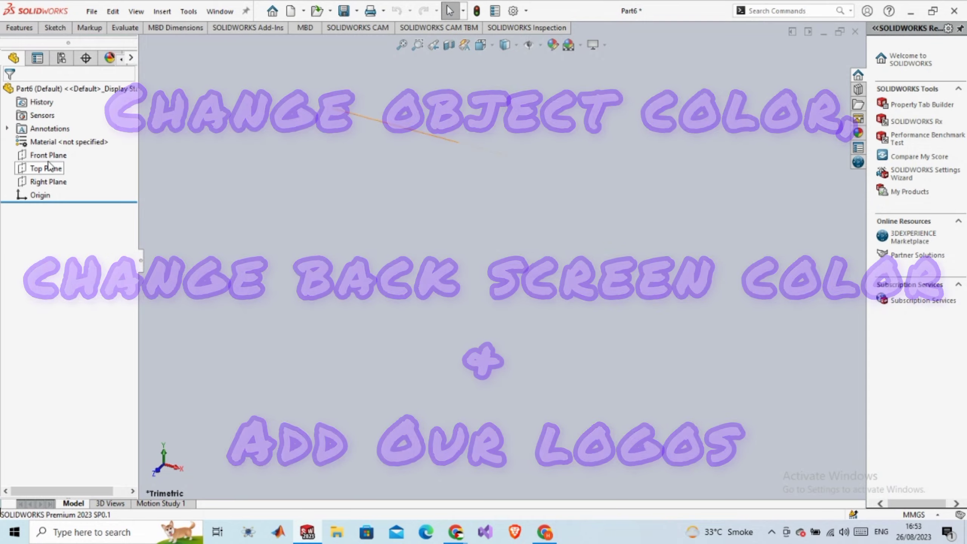
Start a sketch on the Front Plane and draw a center rectangle about 33 mm wide and 30 mm high above the origin
click(52, 154)
click(61, 139)
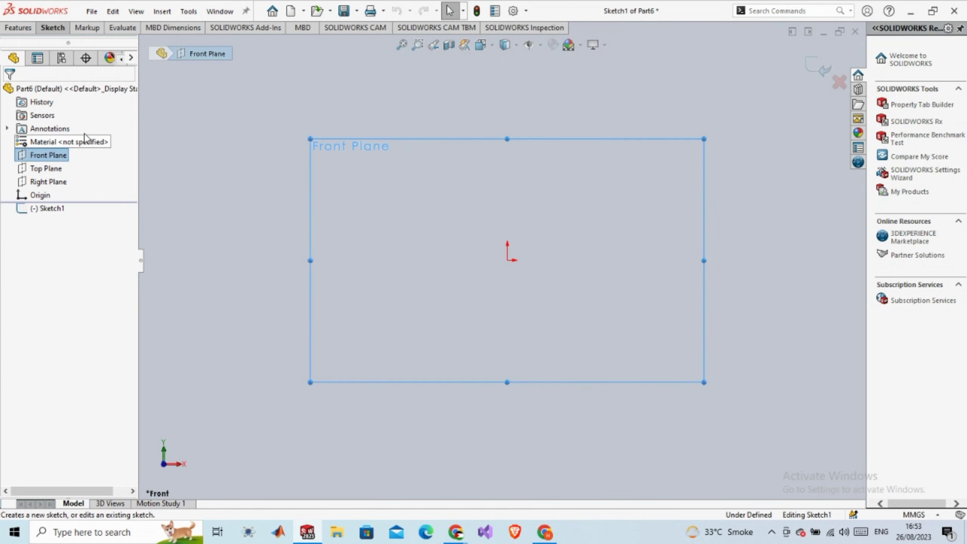
click(53, 29)
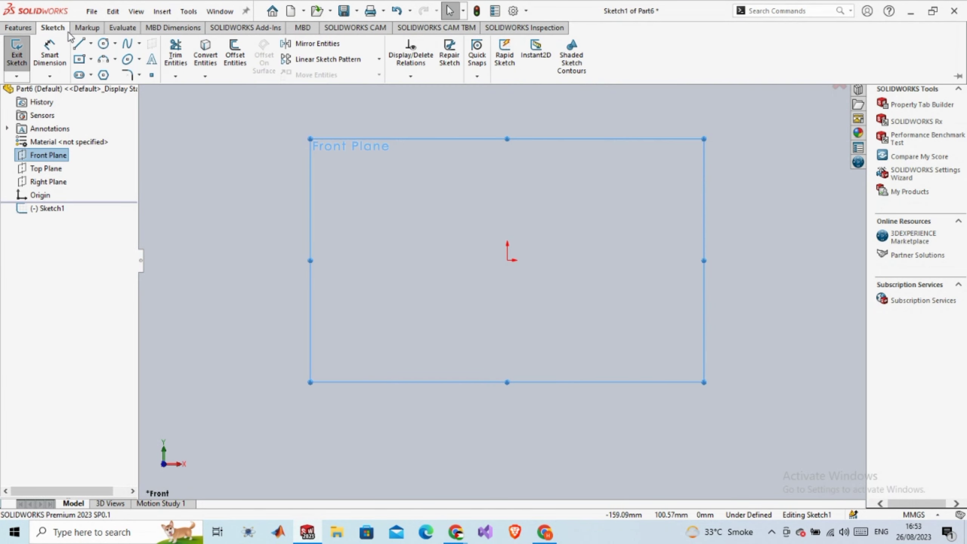
click(79, 60)
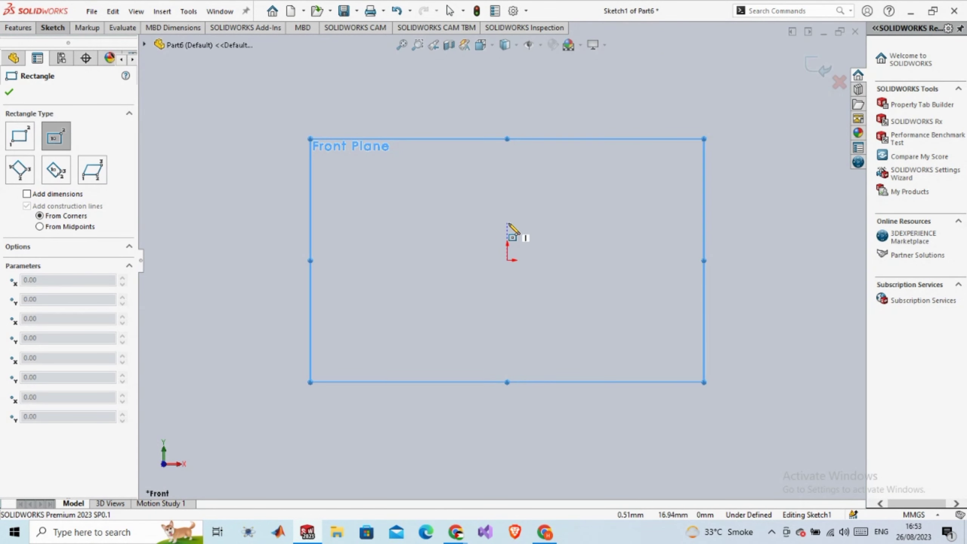
click(507, 202)
click(544, 235)
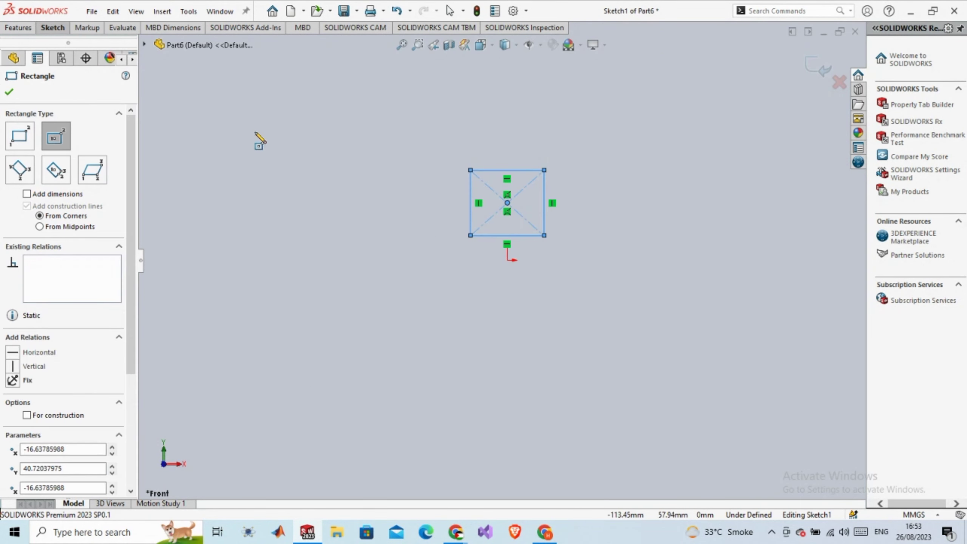
Dimension the rectangle with a height of 100 mm and a width of 80 mm
click(38, 29)
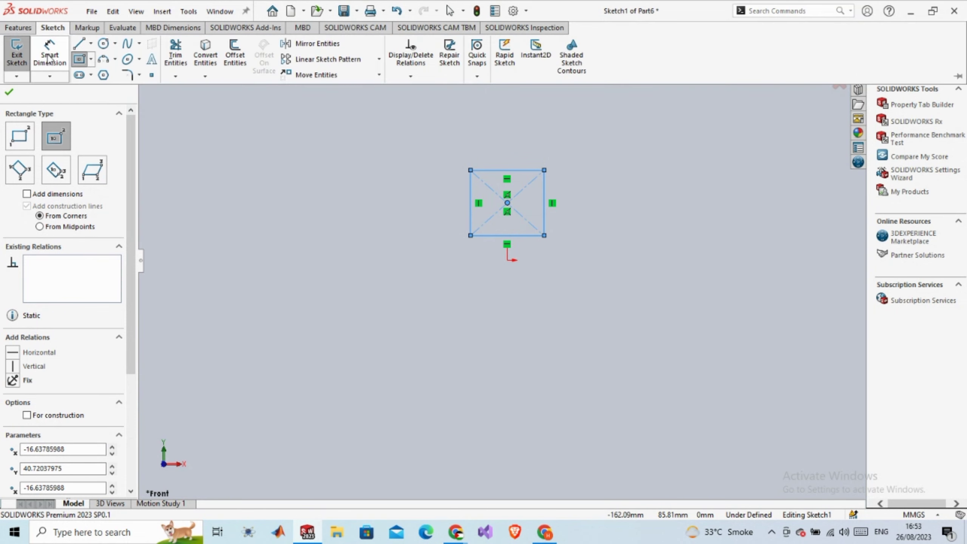
key(Escape)
click(470, 202)
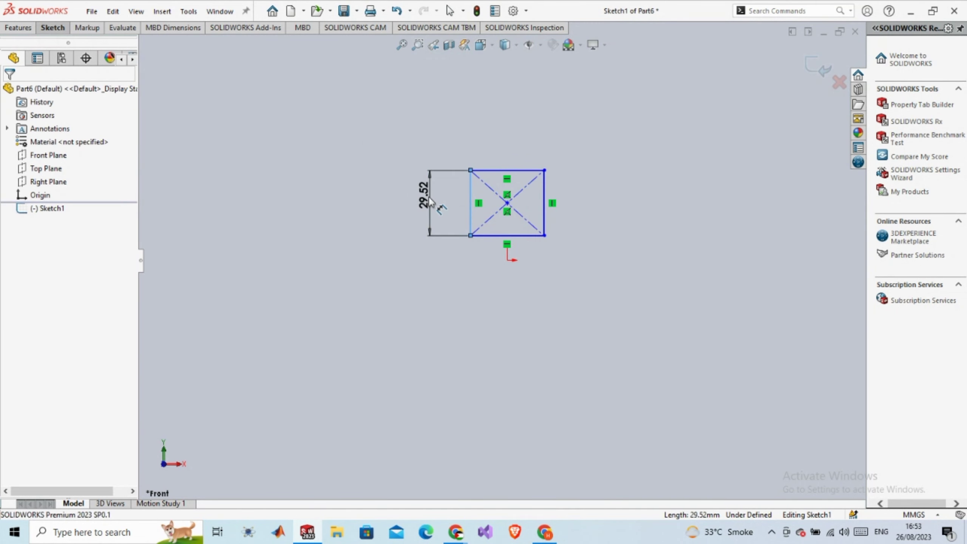
click(428, 201)
text(100)
key(Return)
click(507, 170)
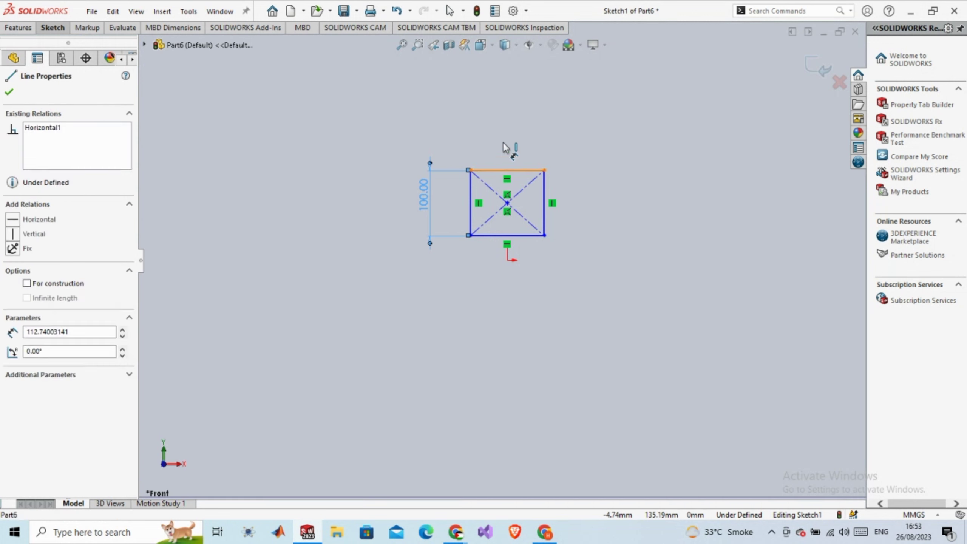
click(528, 138)
text(80)
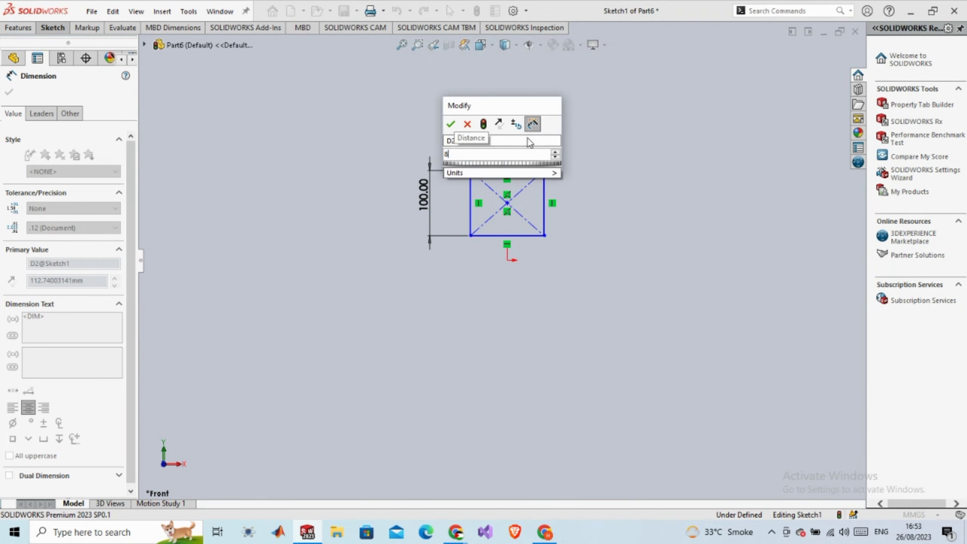
key(Return)
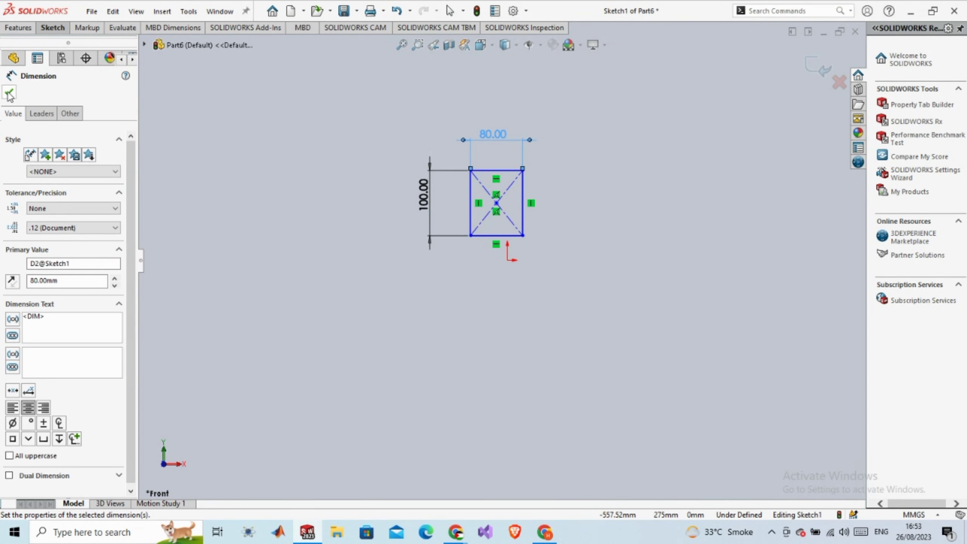
click(10, 94)
Draw a 3 Point Arc between the rectangle's upper corners, bulging upward as a semicircle of 40 mm radius
click(49, 28)
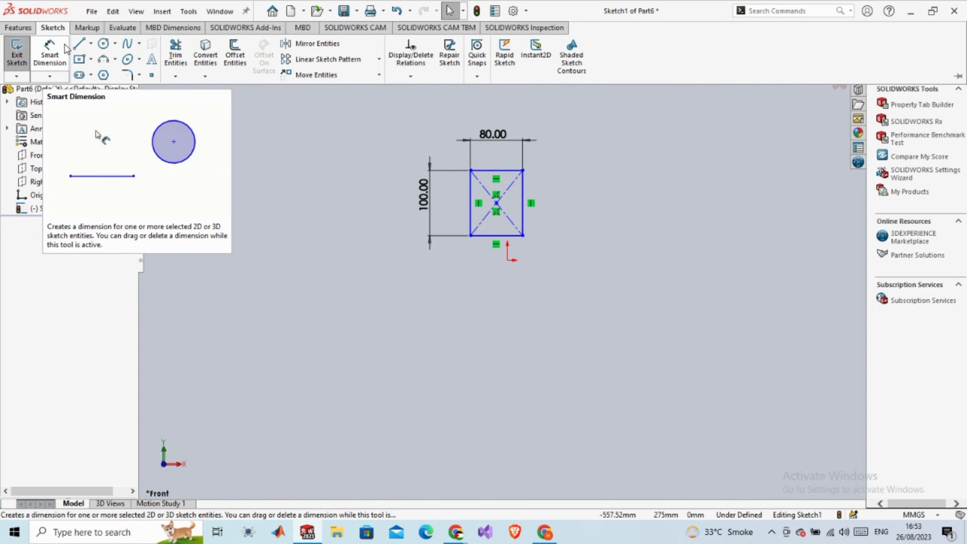
click(116, 61)
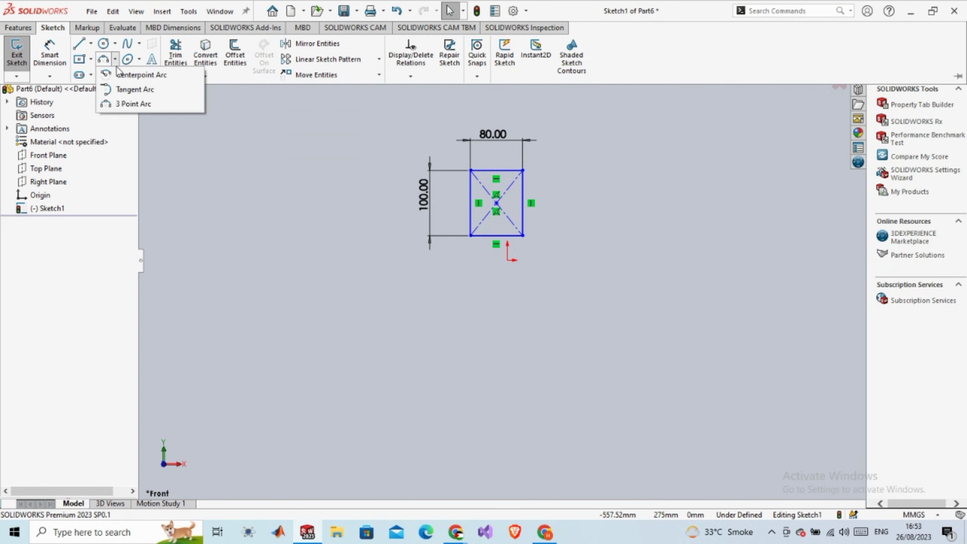
click(144, 103)
scroll(485, 187, down, 5)
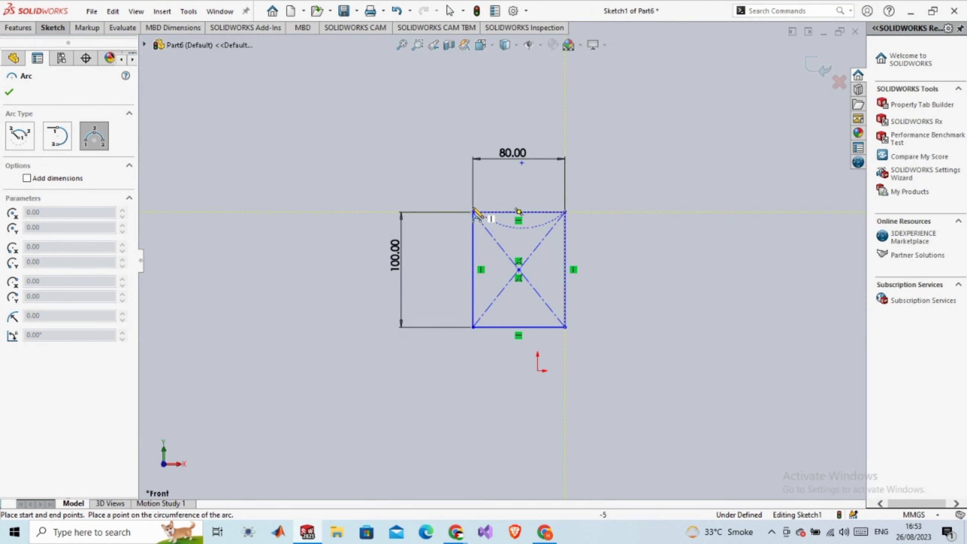
click(473, 212)
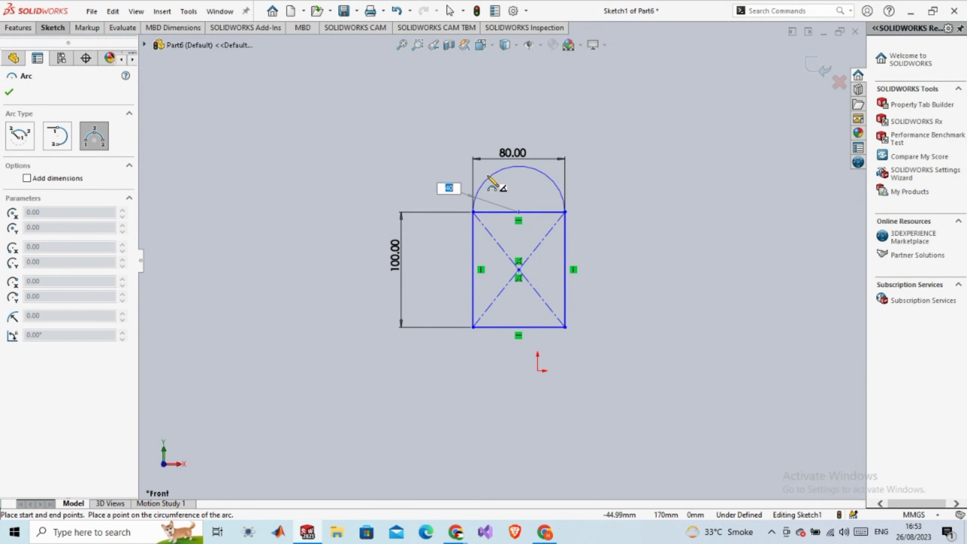
click(490, 179)
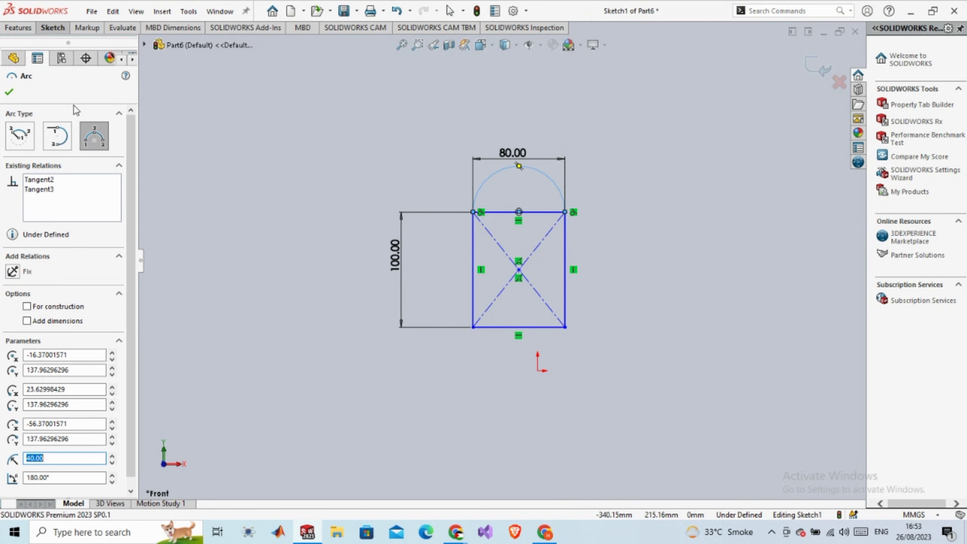
click(15, 94)
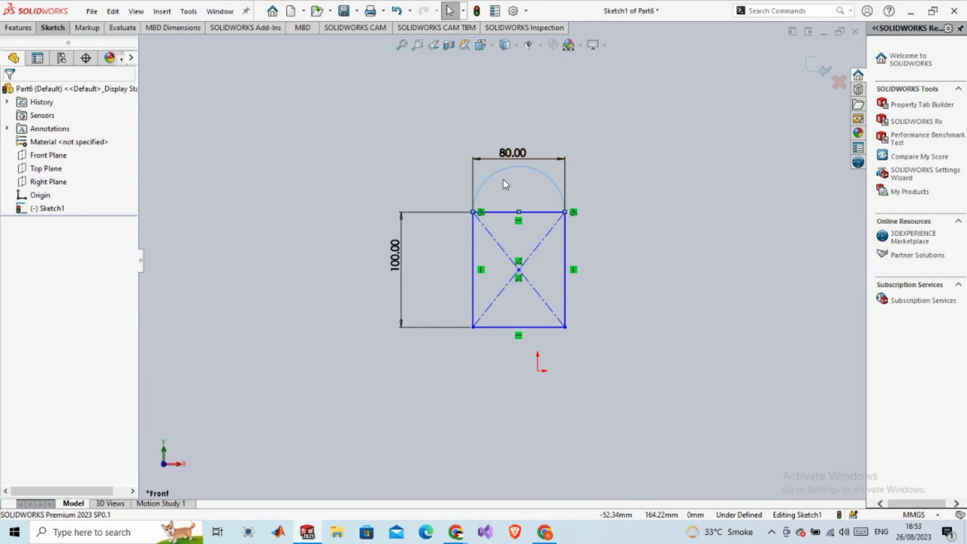
Try to add a radius dimension to the semicircular arc
click(492, 176)
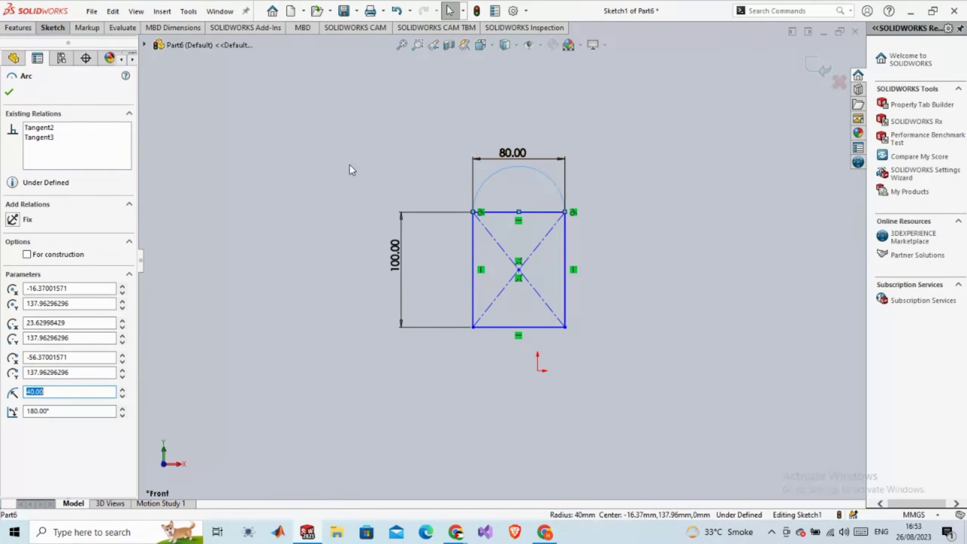
click(48, 33)
key(Escape)
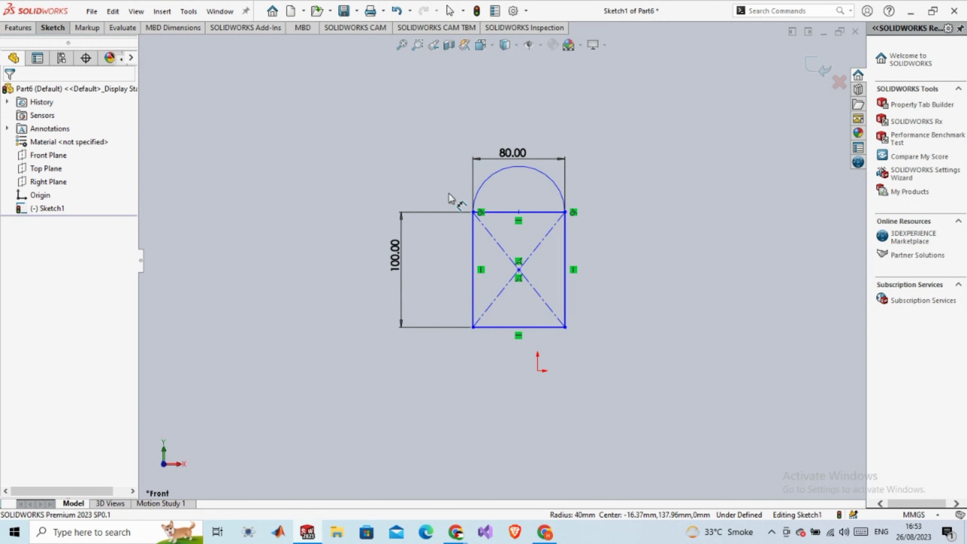
click(493, 177)
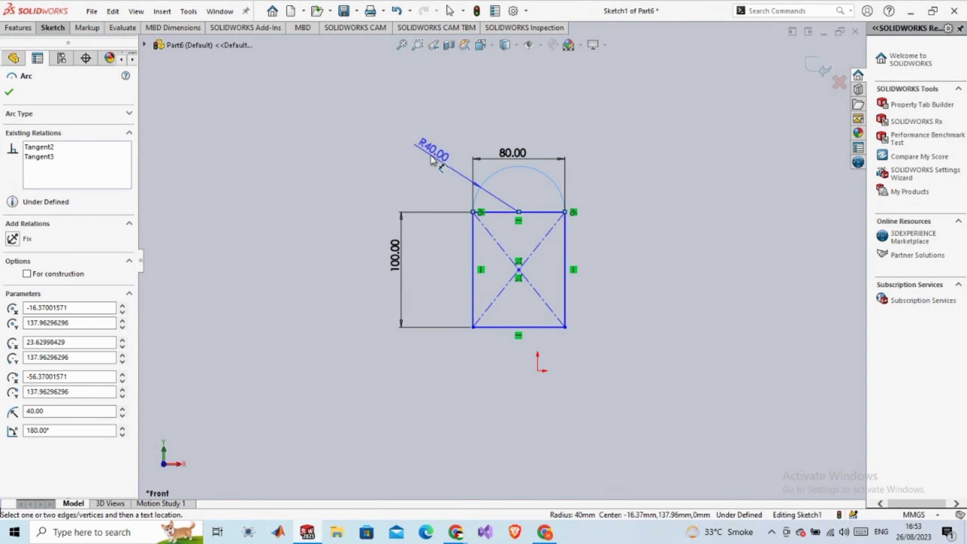
click(434, 159)
click(554, 279)
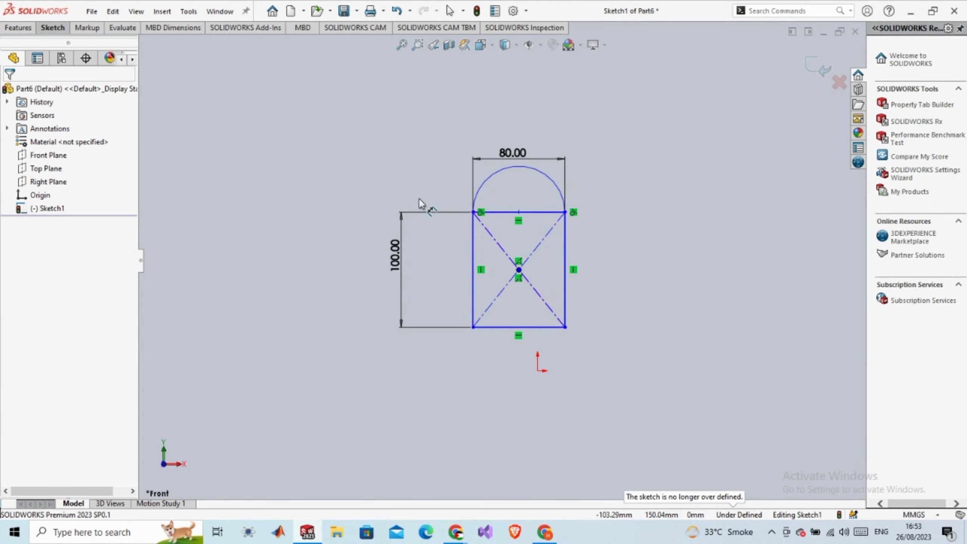
Trim away the rectangle's upper edge beneath the arc with Trim to closest
click(59, 37)
click(181, 43)
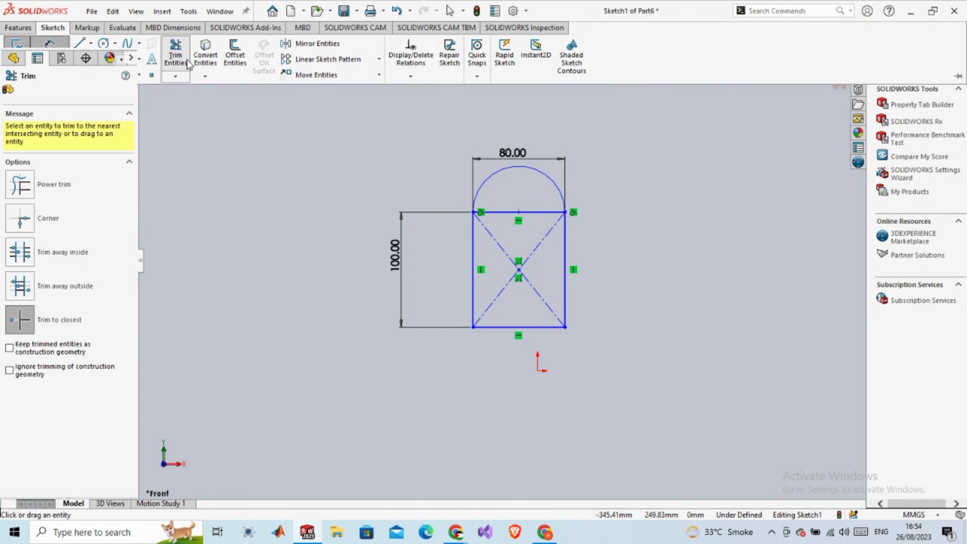
click(520, 213)
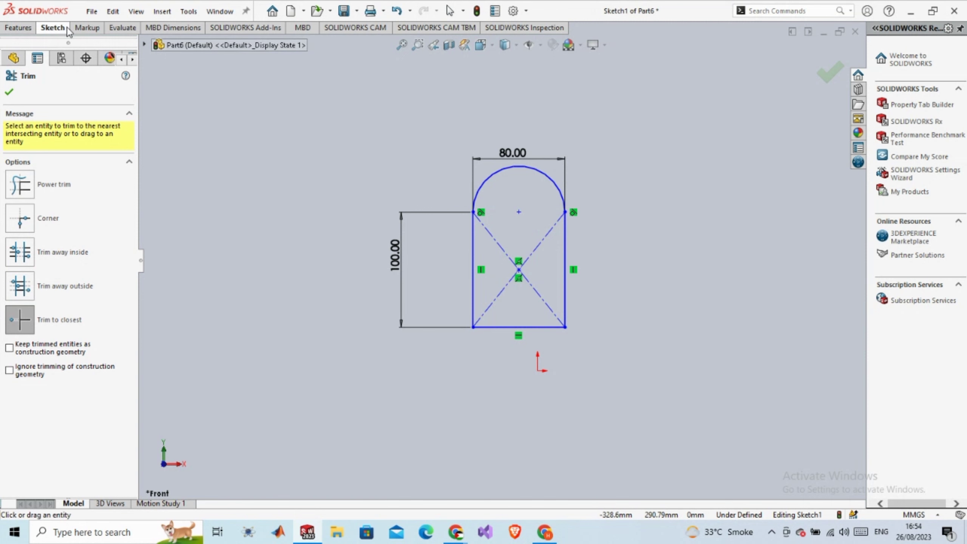
Sketch a circle about 35 mm in diameter centered on the arc's center point
click(58, 31)
click(79, 49)
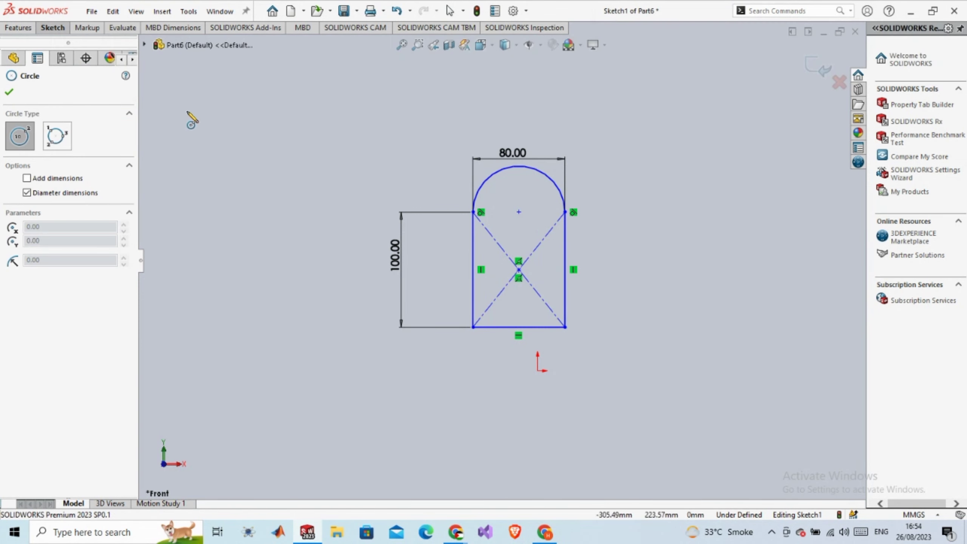
click(518, 212)
click(532, 226)
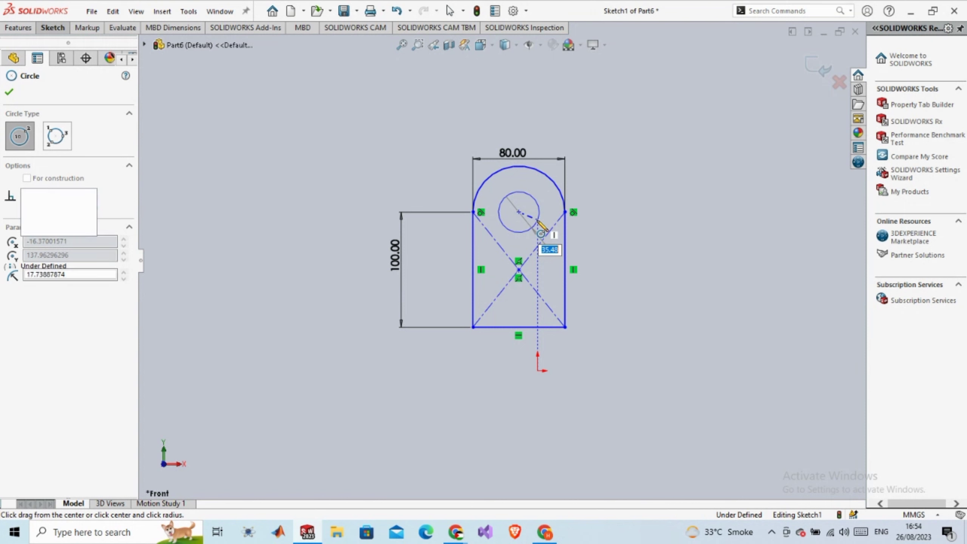
click(9, 93)
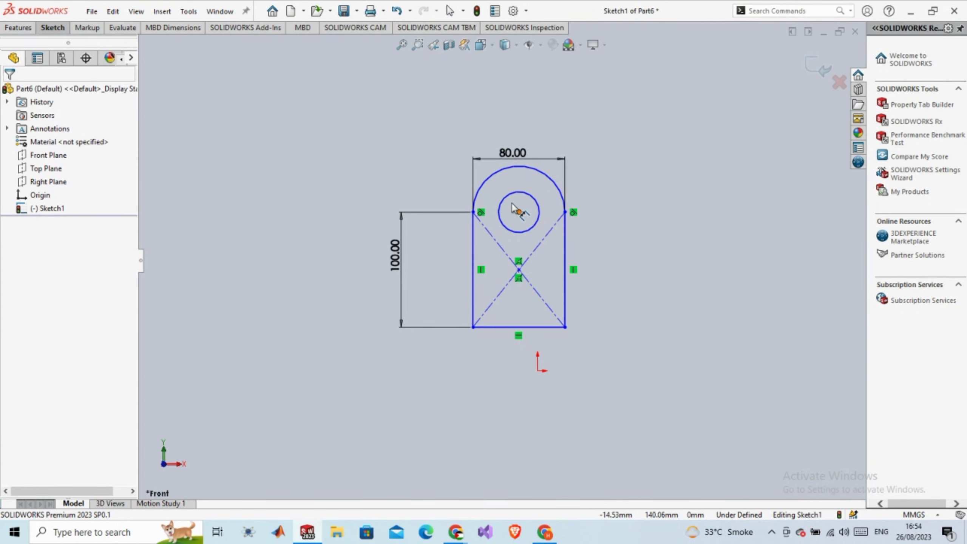
Dimension the circle with a diameter of 30 mm
click(503, 205)
click(560, 182)
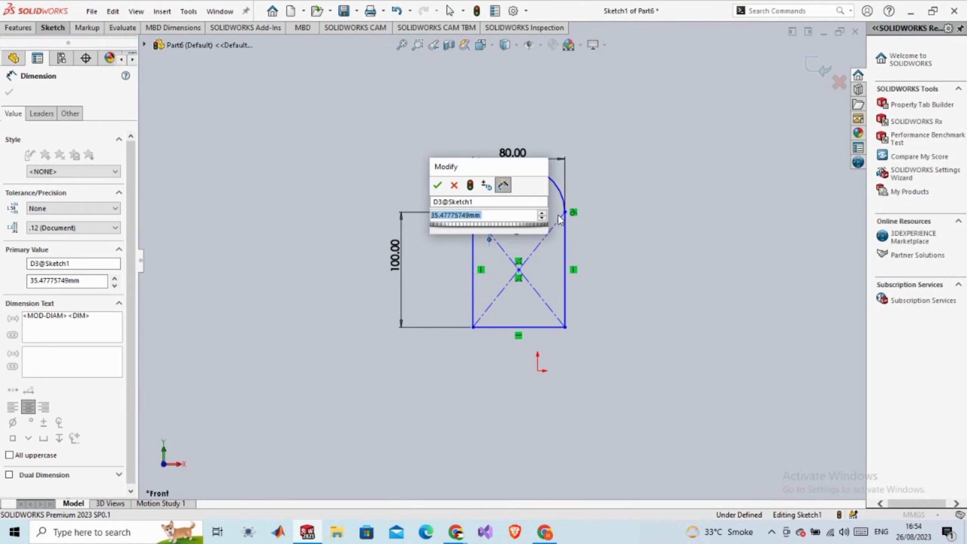
text(3=)
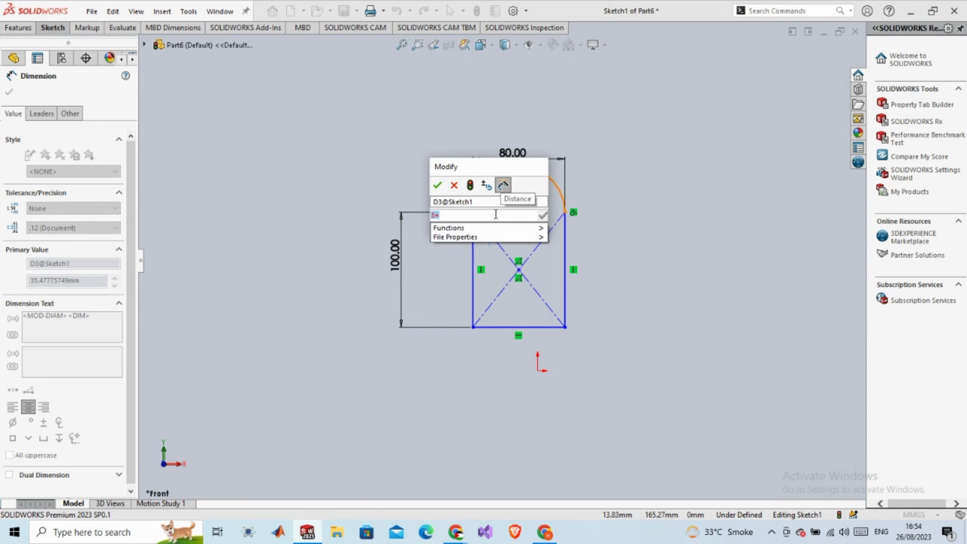
key(BackSpace)
text(0)
key(Return)
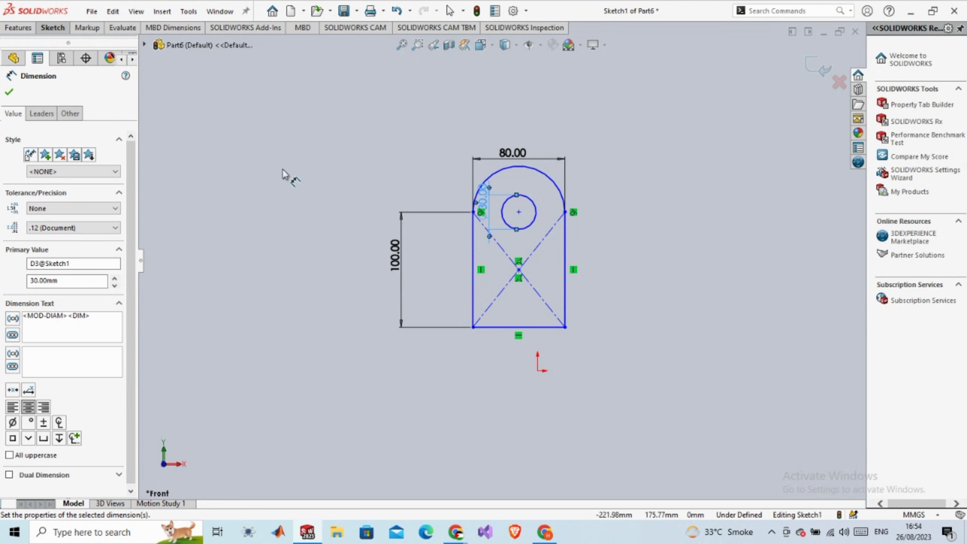
click(9, 93)
Extrude the sketched profile as a blind boss with a depth of 10 mm from the sketch plane
scroll(291, 106, up, 2)
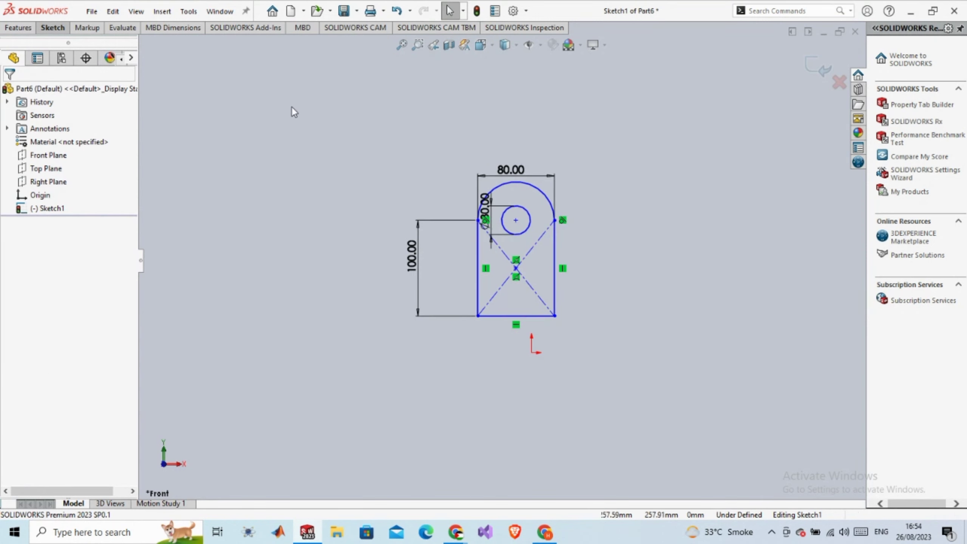
middle_drag(352, 102, 308, 119)
scroll(310, 119, down, 1)
scroll(489, 131, up, 2)
scroll(647, 317, down, 2)
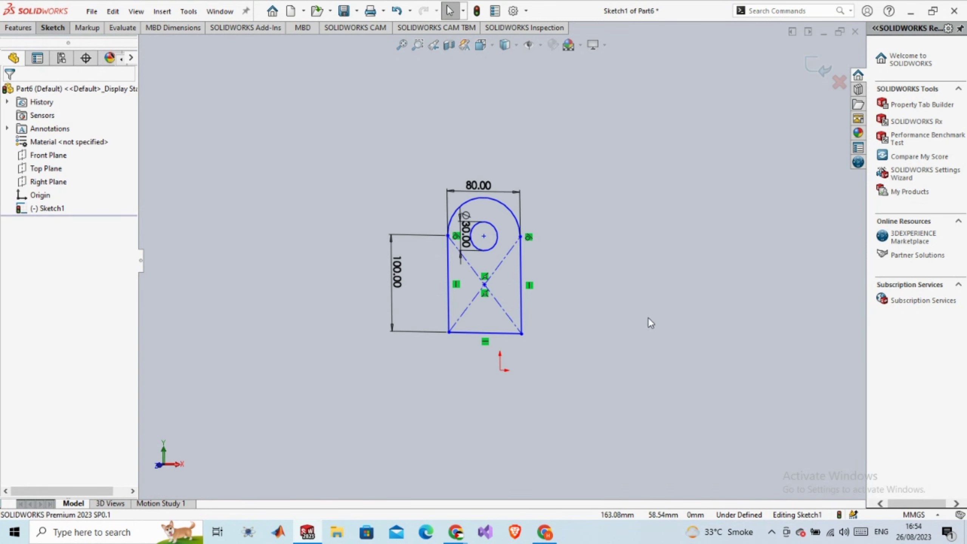
click(18, 28)
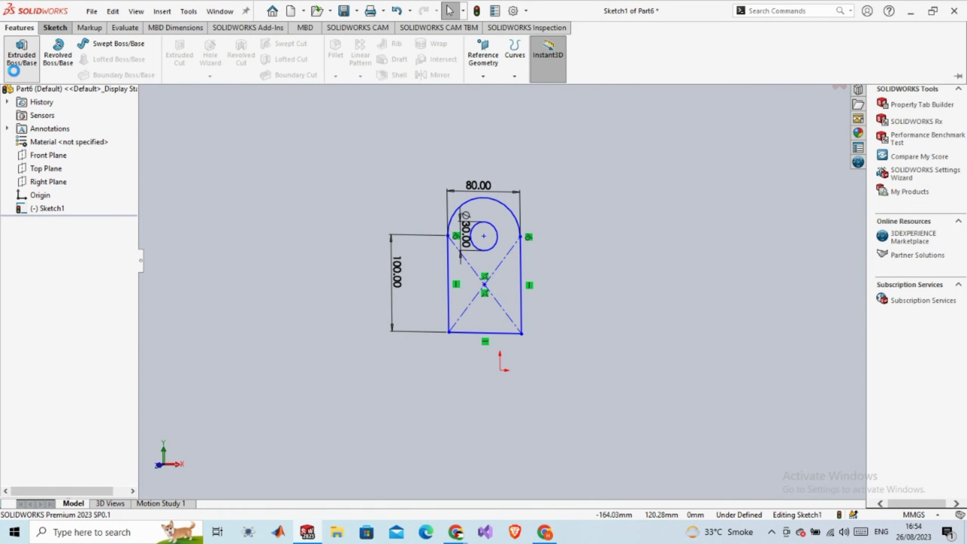
click(17, 53)
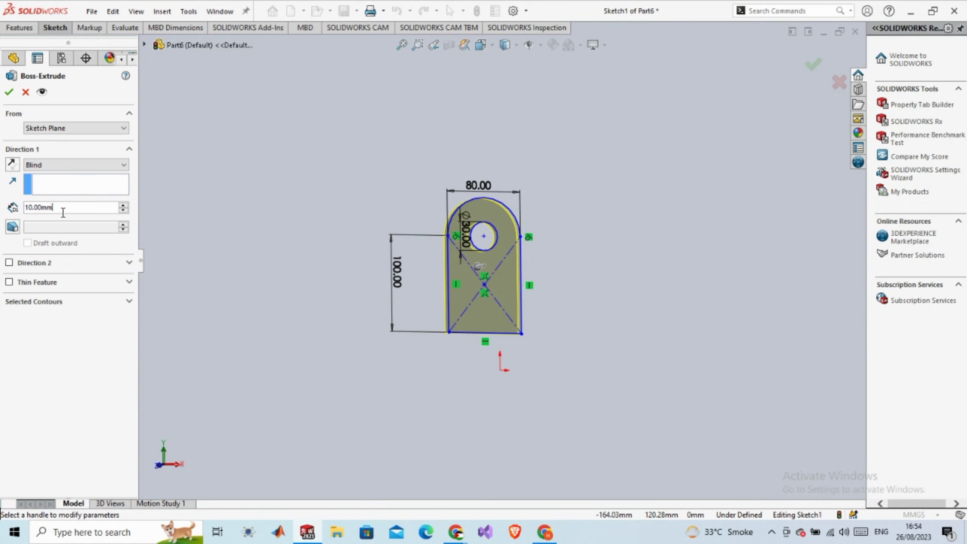
mouse_move(200, 277)
middle_down()
mouse_move(308, 281)
mouse_move(232, 282)
middle_up()
click(9, 92)
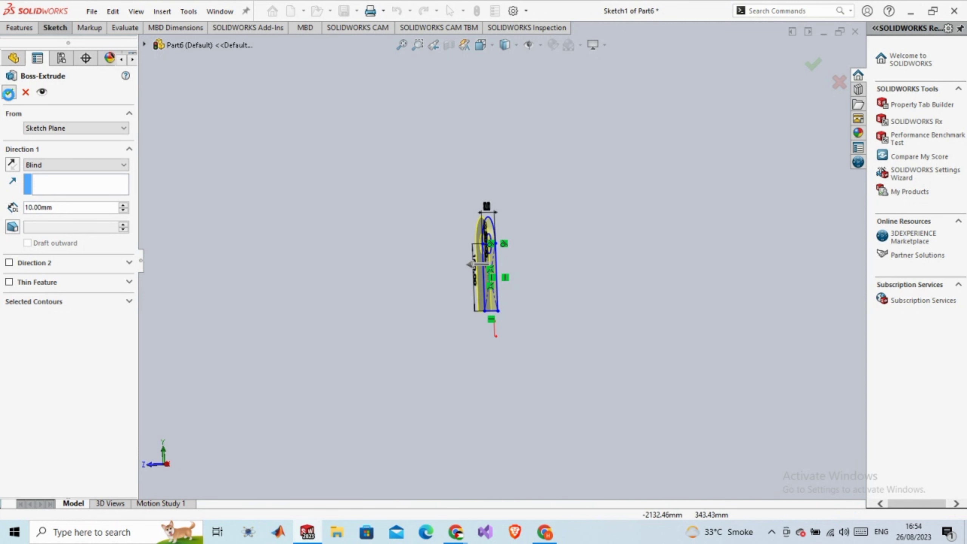
middle_drag(316, 215, 524, 255)
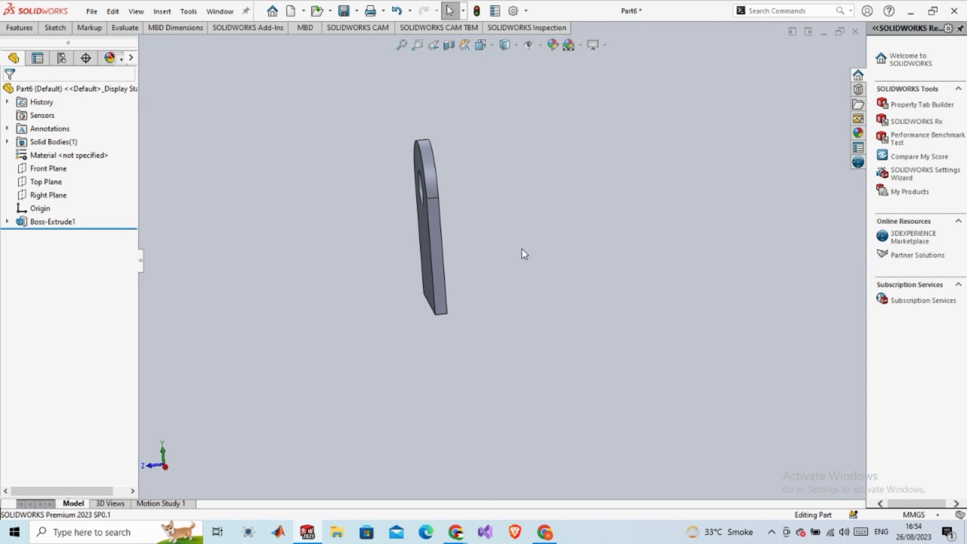
click(63, 31)
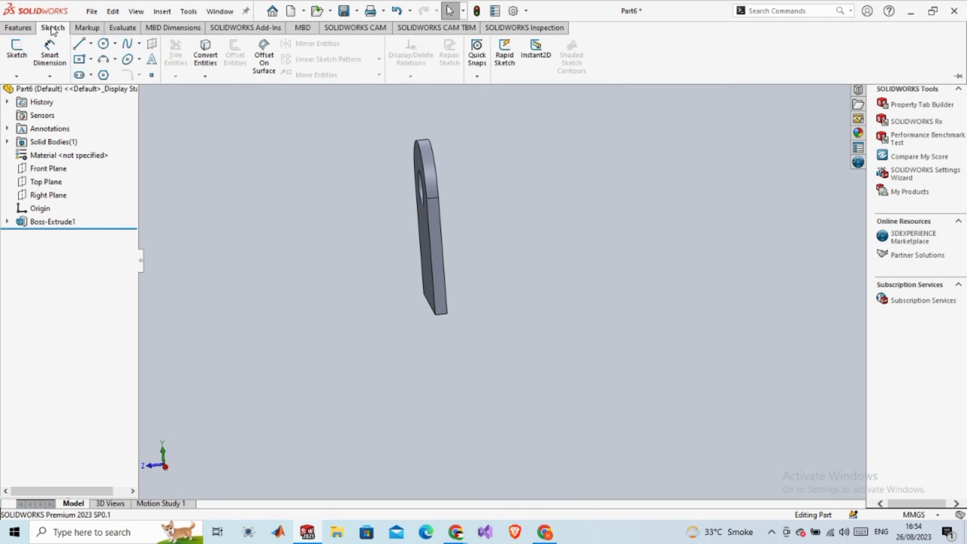
click(19, 27)
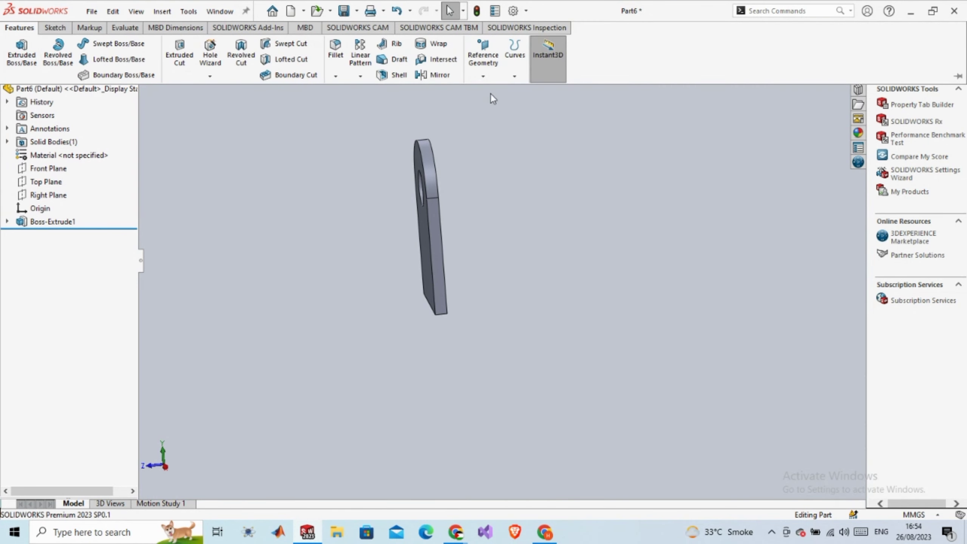
Create a reference plane offset 20 mm outward from the plate's flat face
click(483, 76)
click(511, 95)
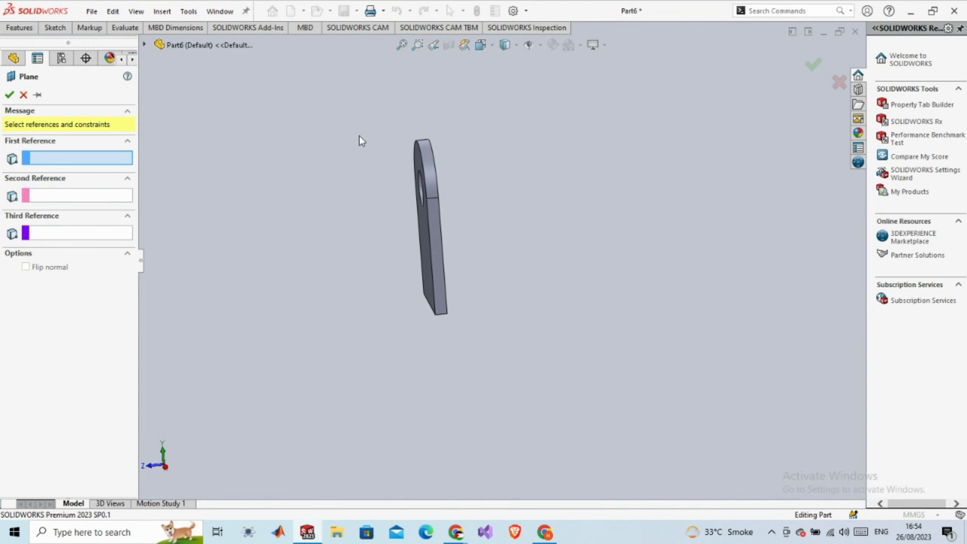
middle_drag(237, 144, 220, 156)
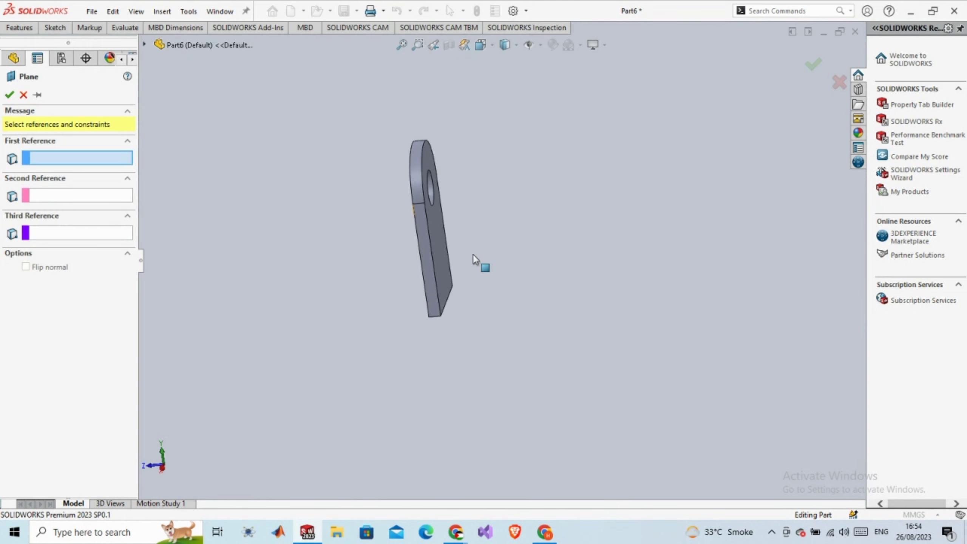
click(435, 248)
middle_drag(516, 257, 512, 257)
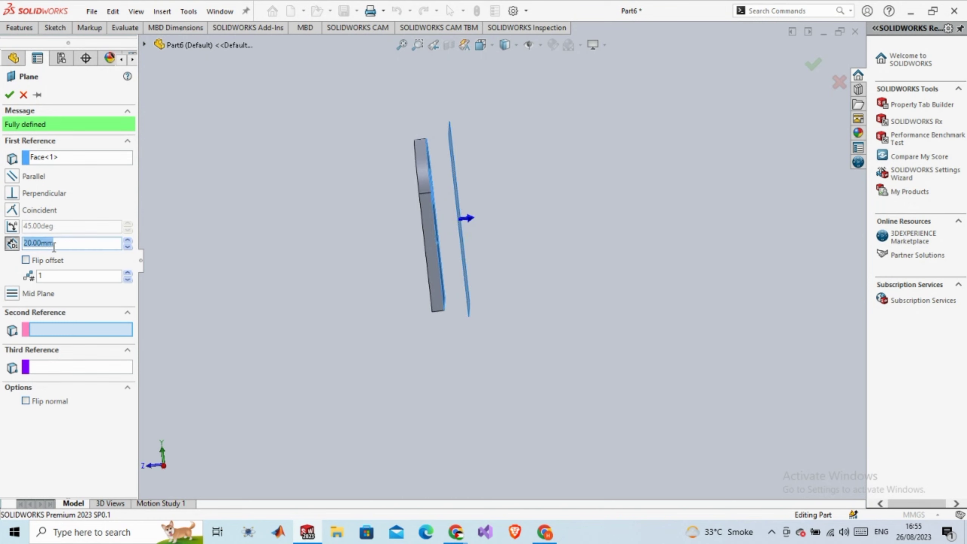
click(9, 94)
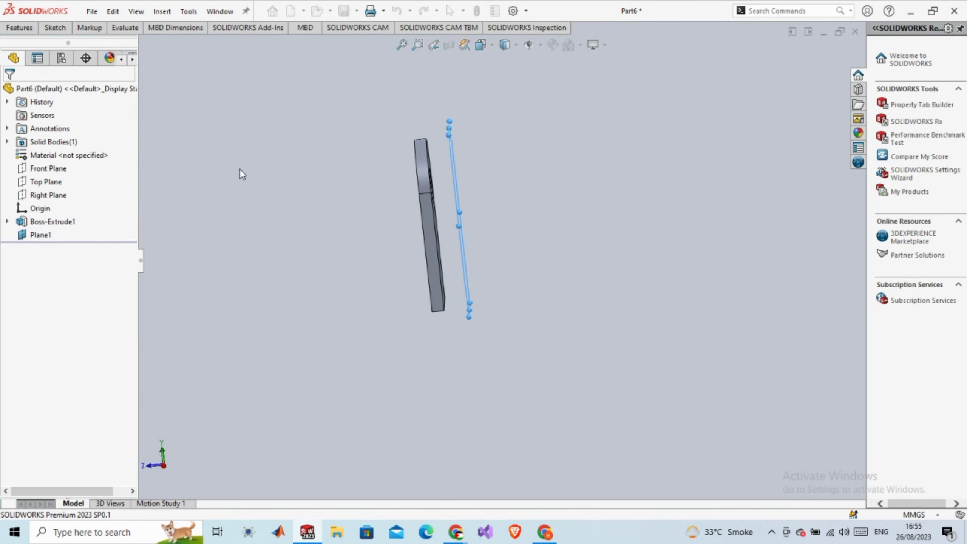
Start a new sketch on the reference plane offset from the plate
middle_drag(240, 169, 260, 170)
scroll(260, 172, down, 1)
click(296, 212)
middle_drag(296, 211, 213, 238)
right_click(541, 301)
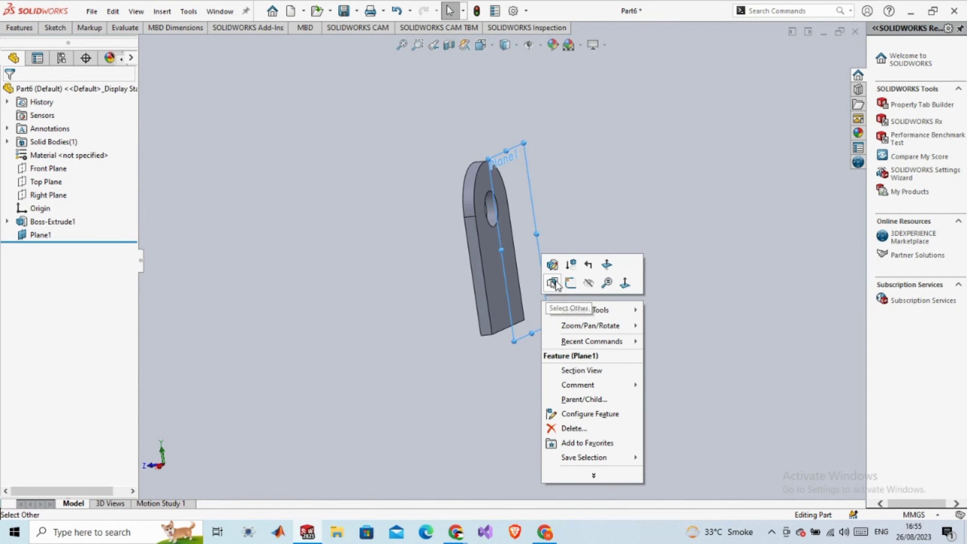
click(571, 285)
Project the outer outline of the plate's flat face into the sketch with Convert Entities
click(471, 245)
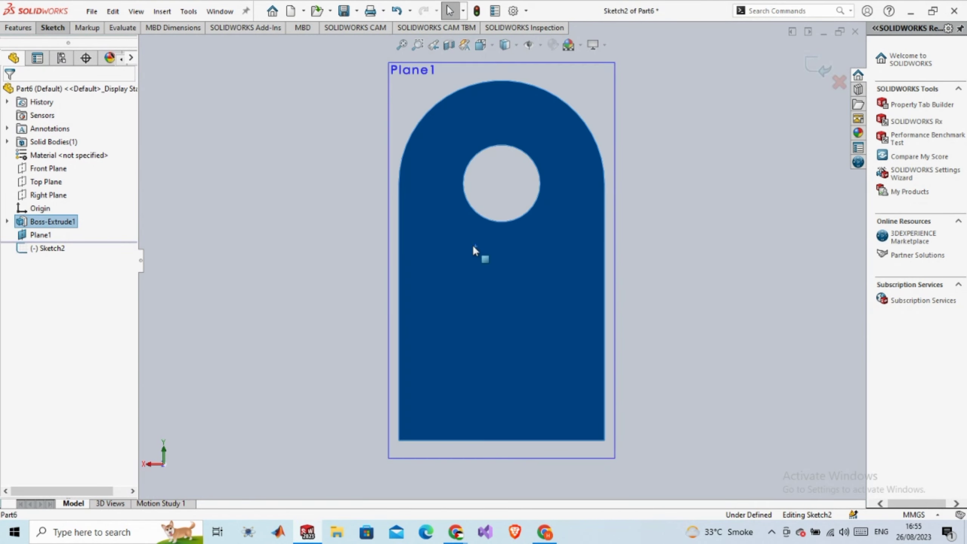
click(55, 27)
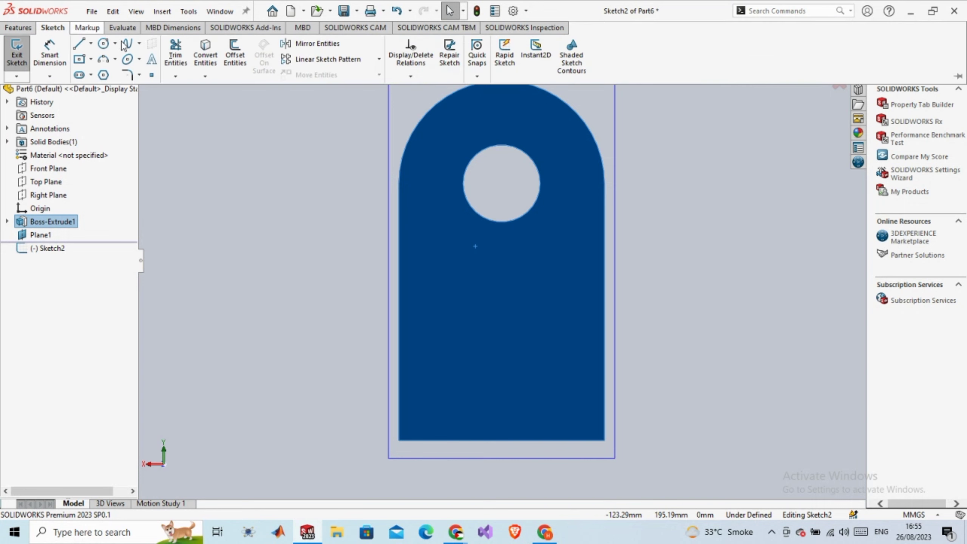
click(205, 48)
mouse_move(262, 183)
middle_down()
mouse_move(309, 157)
mouse_move(362, 155)
mouse_move(365, 189)
middle_up()
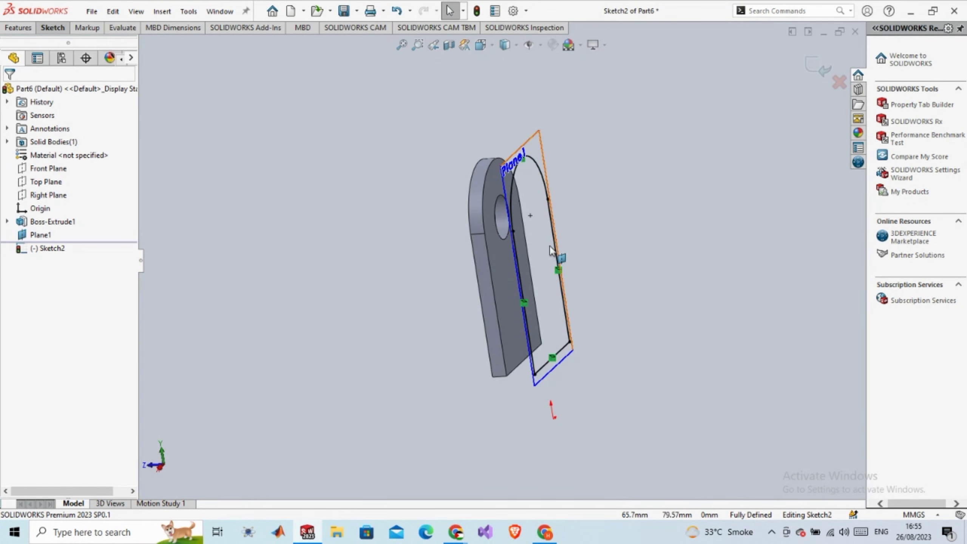
Project the circular edge of the plate's hole into the sketch with Convert Entities
scroll(502, 240, down, 5)
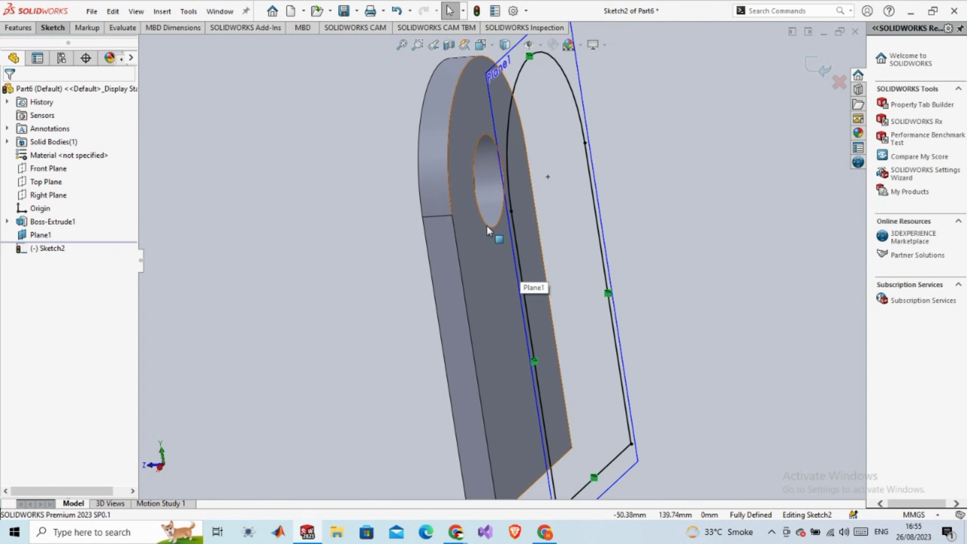
click(488, 227)
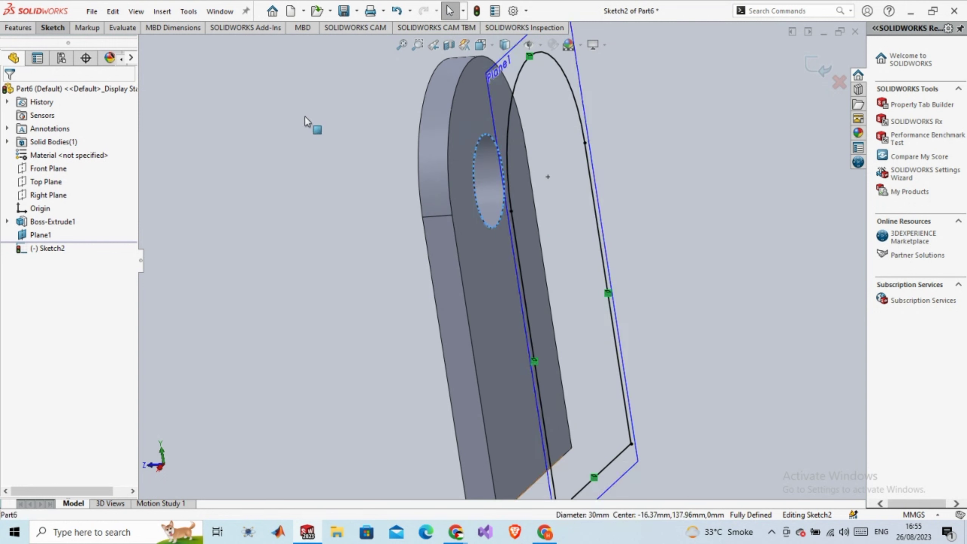
click(54, 28)
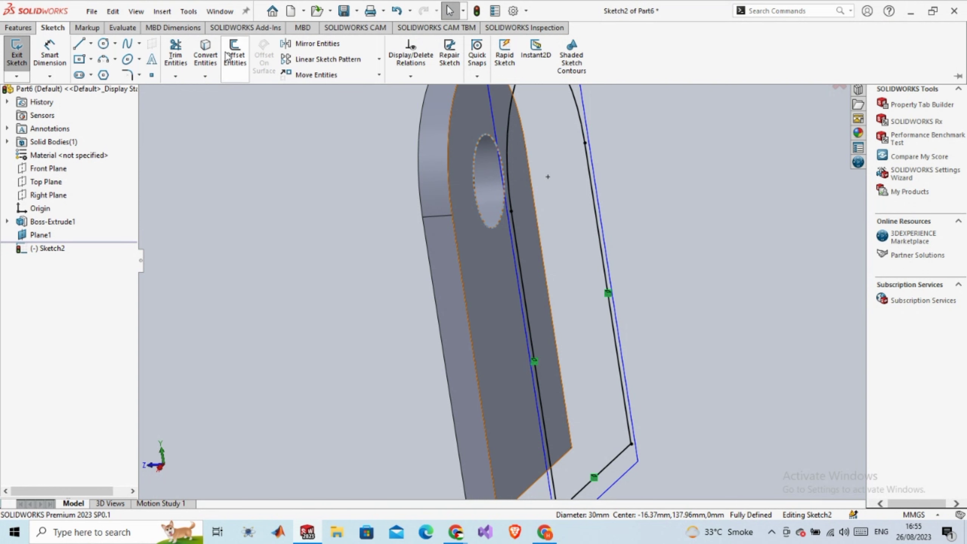
click(205, 59)
scroll(326, 167, up, 2)
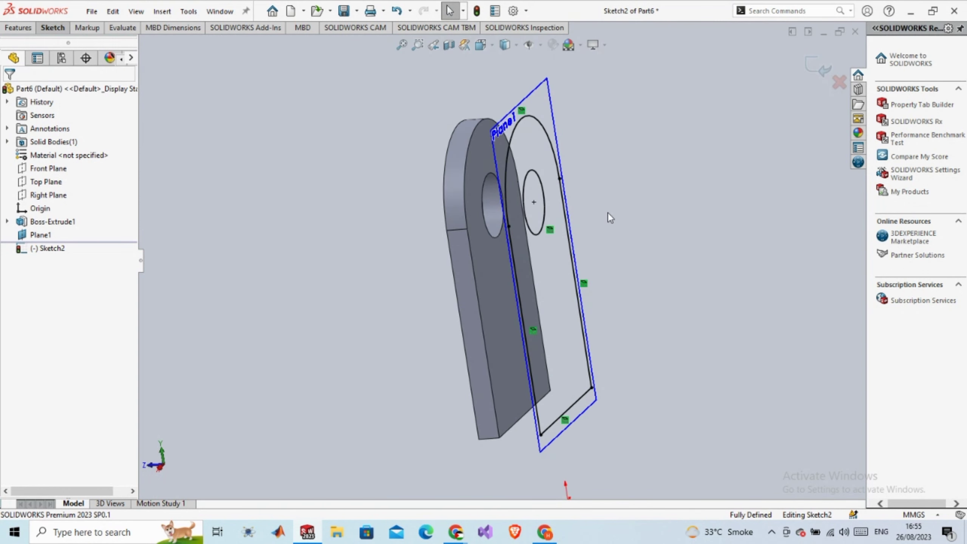
Extrude the converted profile as a blind boss 10 mm deep, pointing away from the first plate
scroll(461, 227, down, 3)
scroll(342, 227, up, 4)
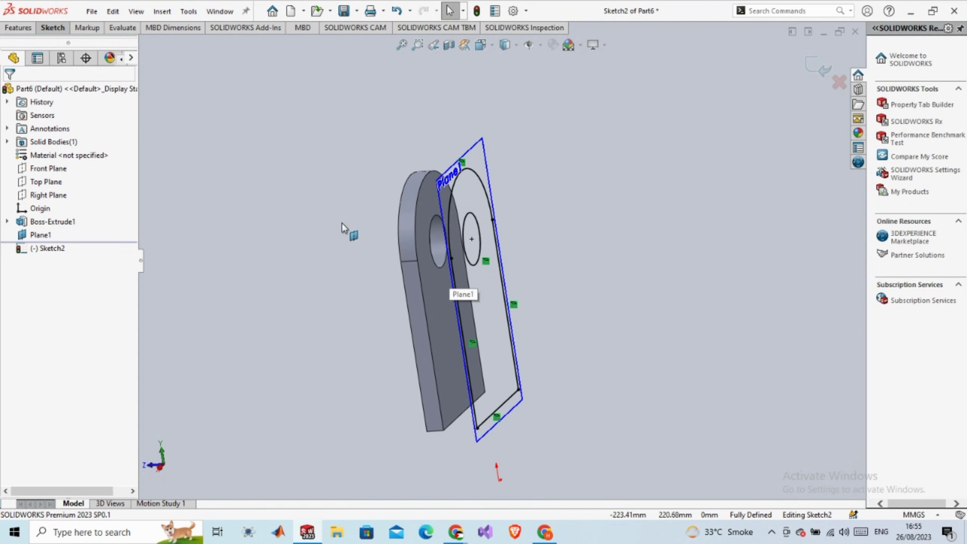
click(21, 30)
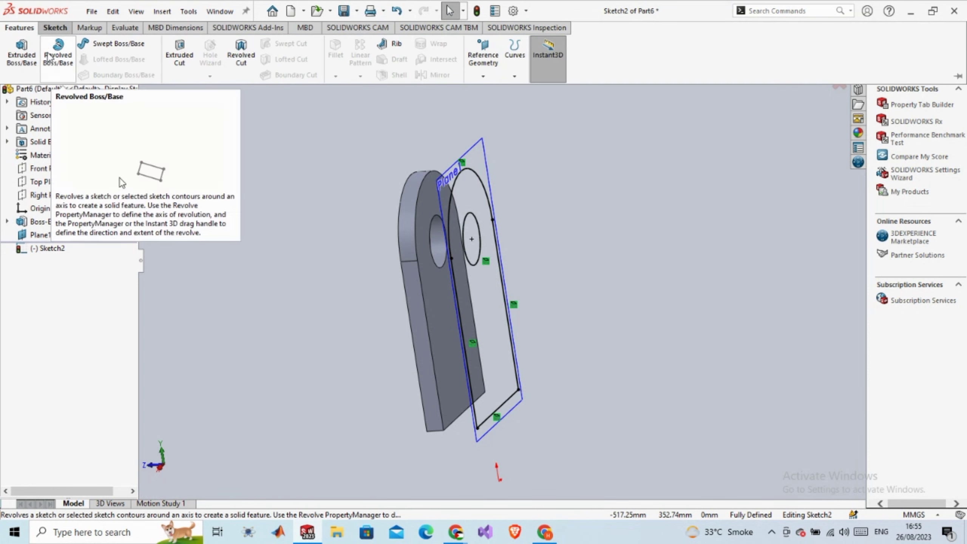
click(23, 54)
scroll(167, 187, up, 2)
middle_drag(373, 195, 335, 209)
scroll(556, 273, down, 5)
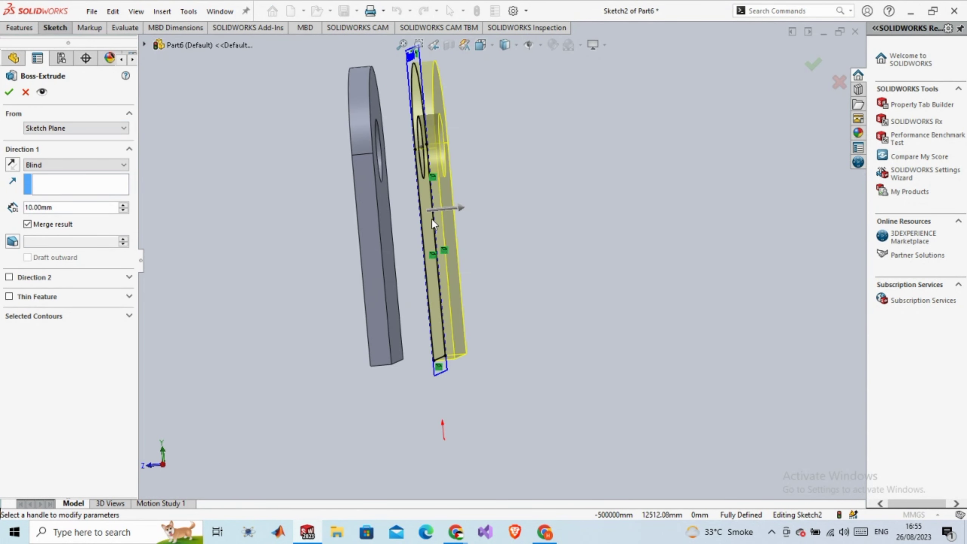
click(9, 92)
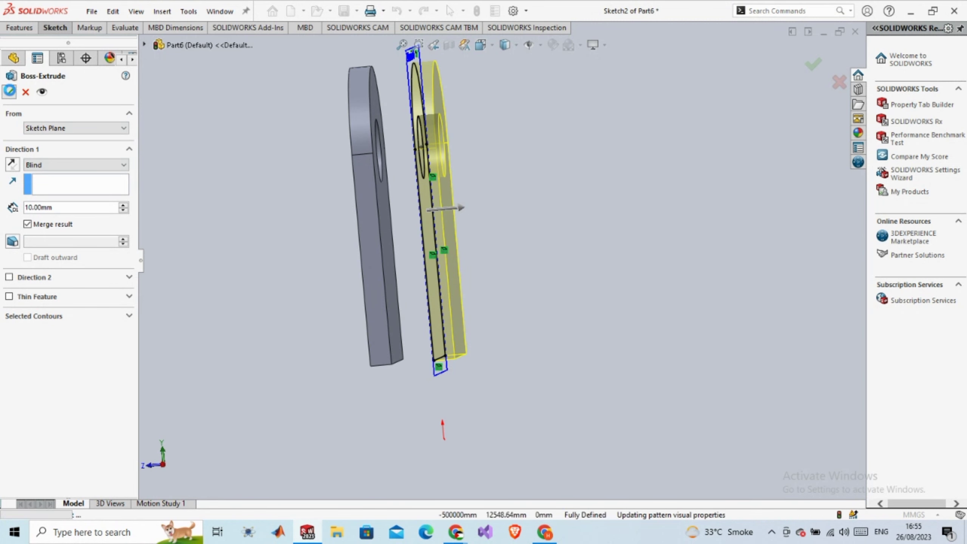
Hide the reference plane at the second plate
scroll(251, 161, up, 2)
scroll(414, 135, down, 3)
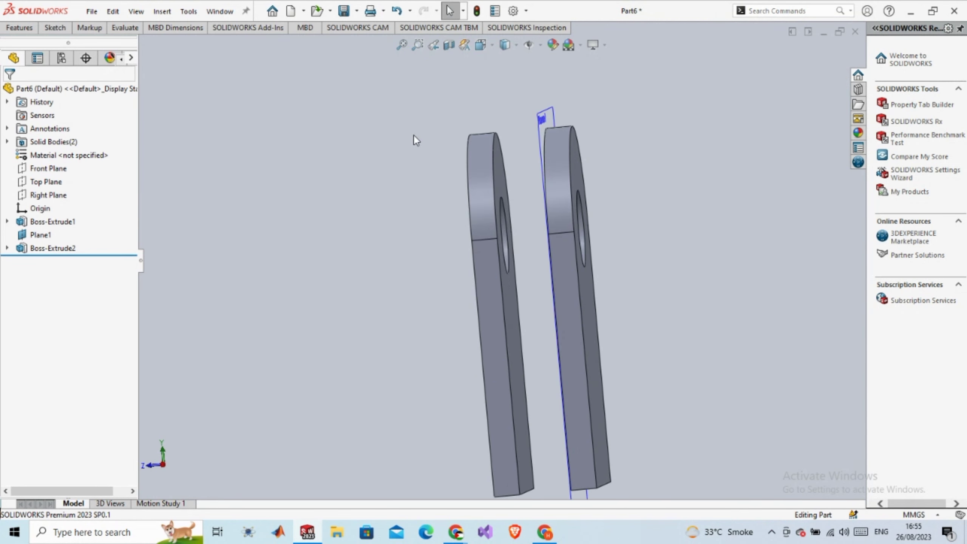
scroll(632, 132, down, 2)
right_click(493, 133)
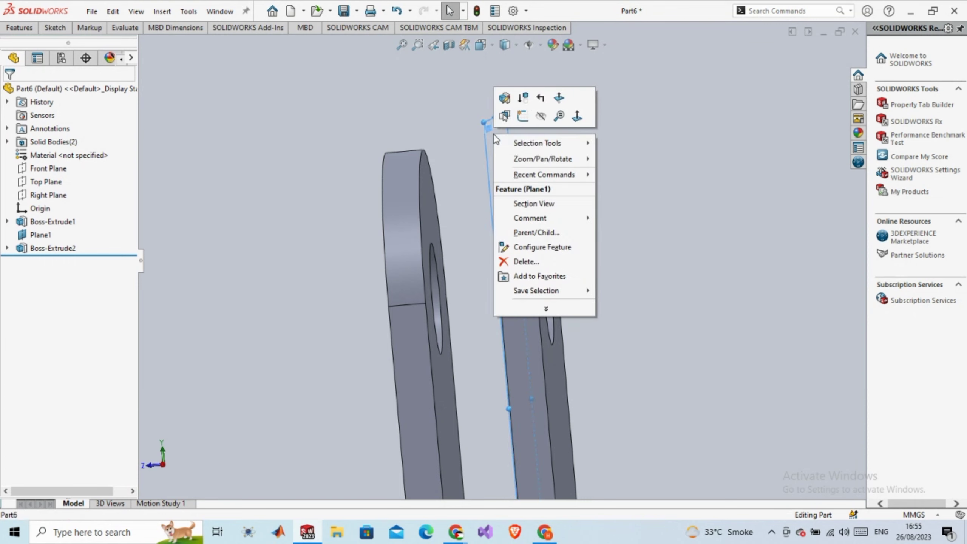
click(540, 117)
scroll(548, 281, up, 5)
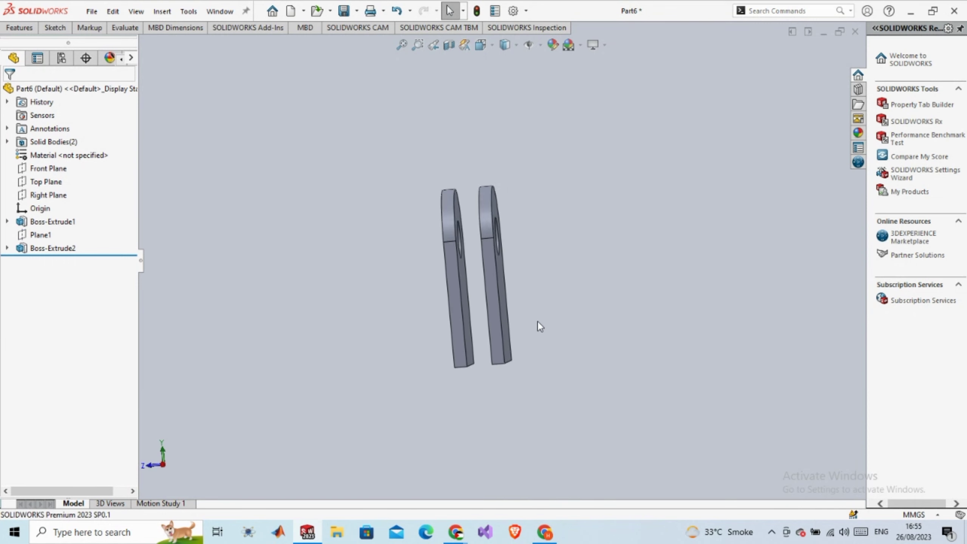
Start a new sketch on the Right Plane
click(481, 45)
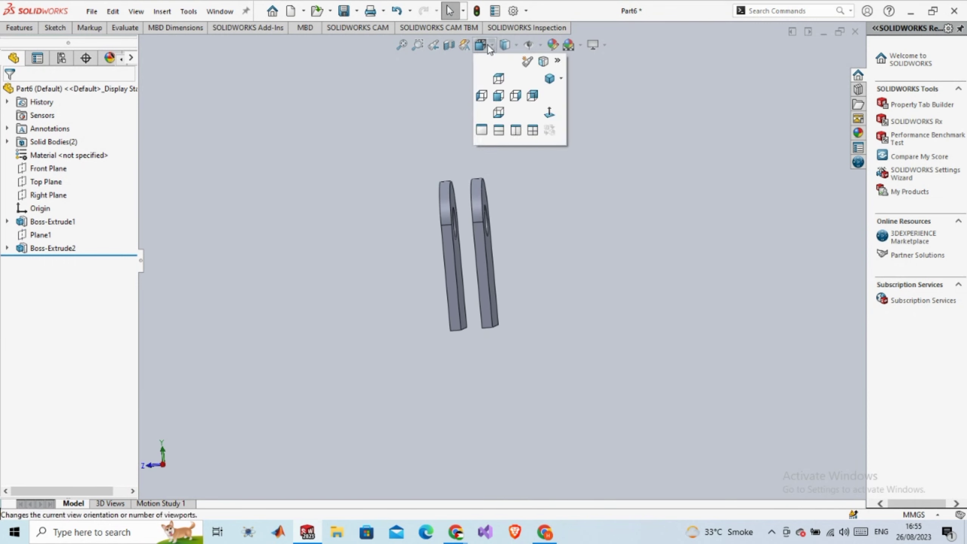
click(514, 96)
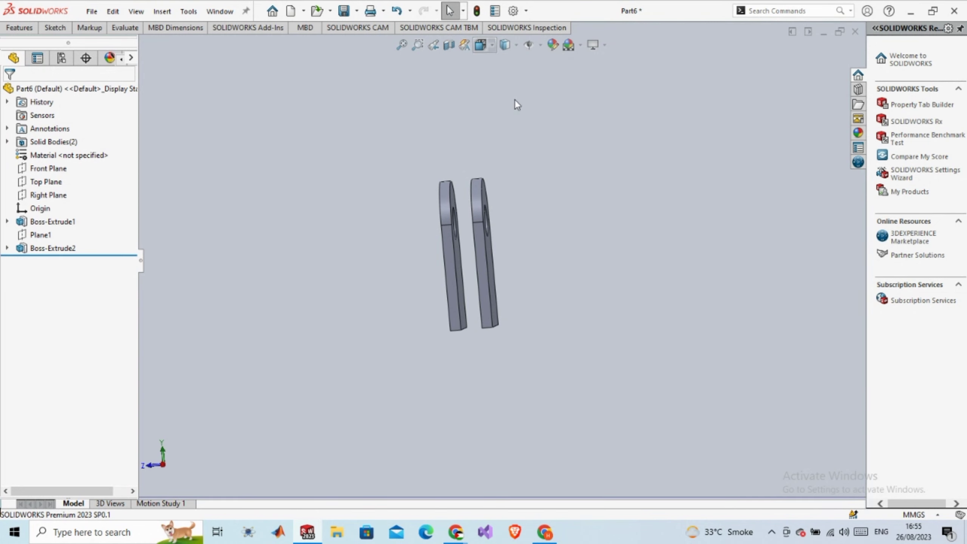
click(50, 194)
middle_drag(228, 234, 279, 257)
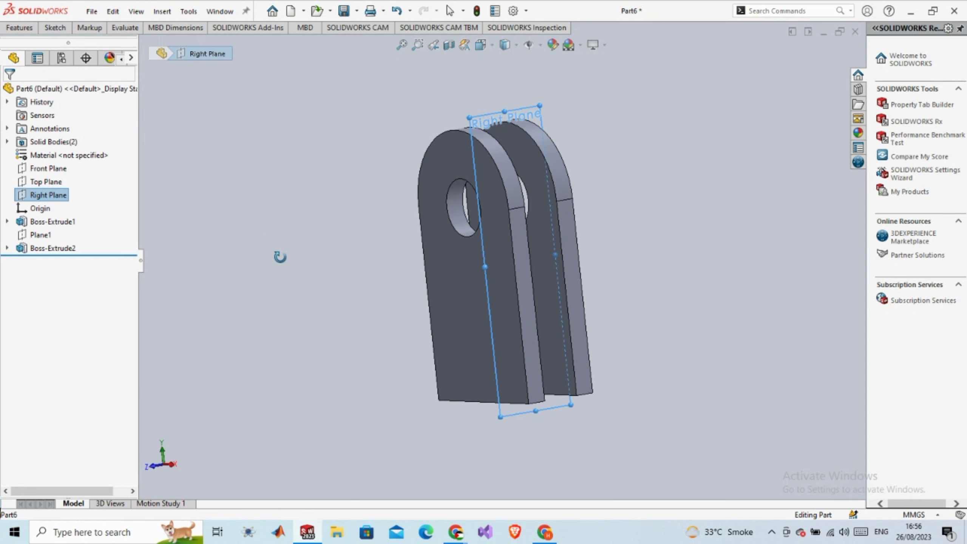
right_click(47, 193)
click(88, 171)
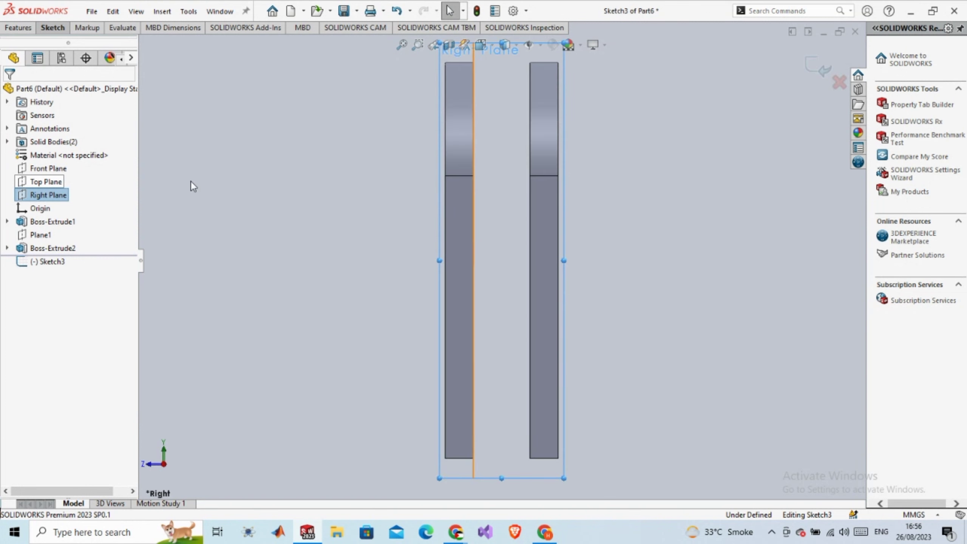
scroll(600, 266, up, 5)
scroll(600, 266, down, 3)
scroll(315, 141, down, 1)
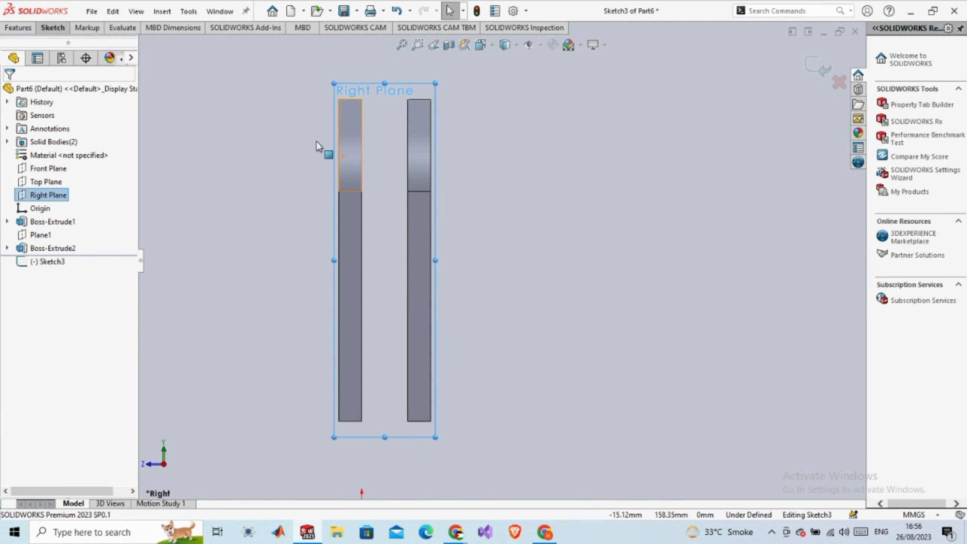
Draw a horizontal centerline across the gap between the upper inner corners of the two plates
click(68, 29)
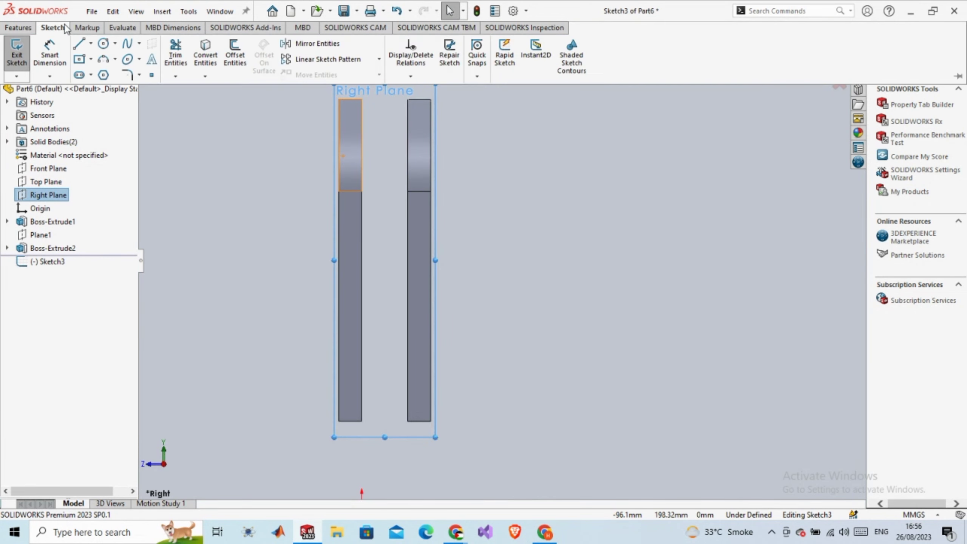
click(90, 43)
click(99, 74)
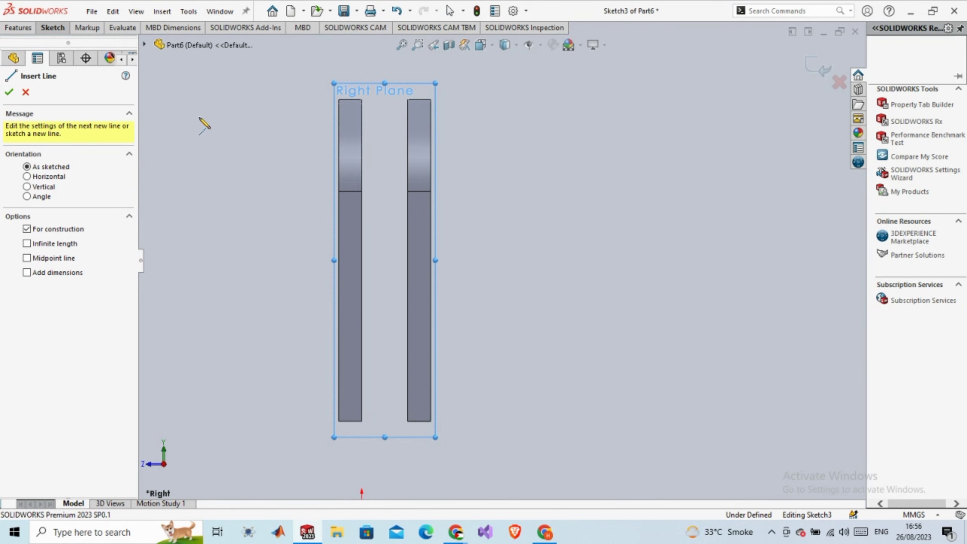
scroll(371, 103, down, 2)
scroll(369, 100, down, 3)
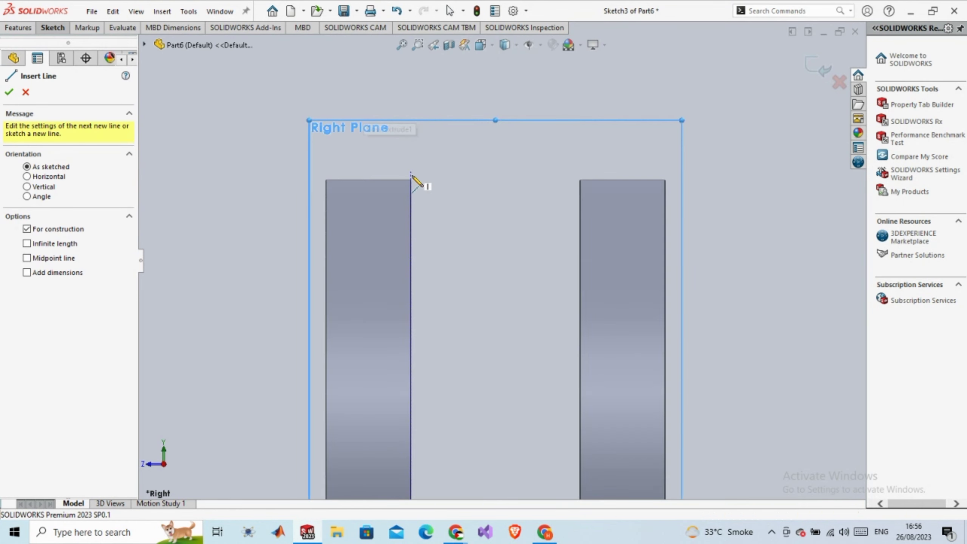
click(410, 179)
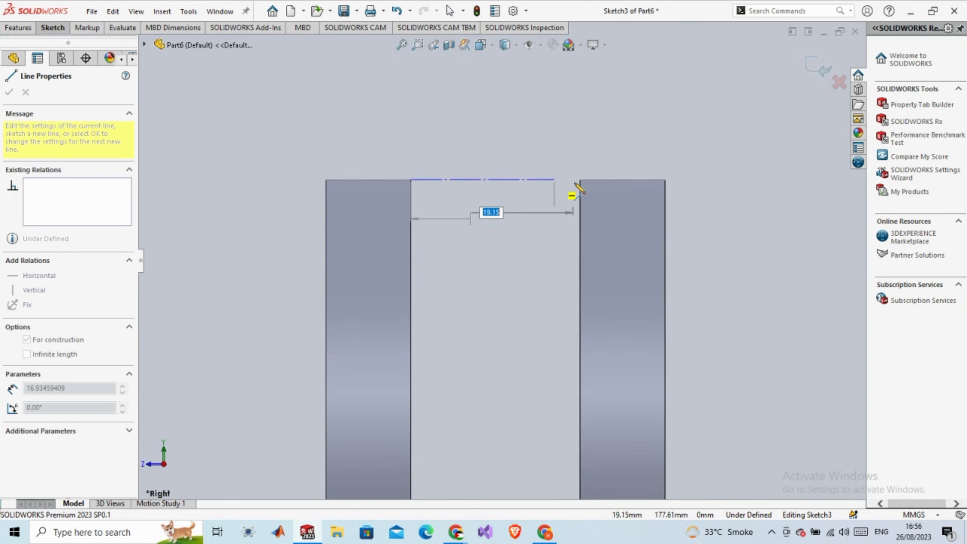
click(579, 179)
scroll(503, 263, up, 3)
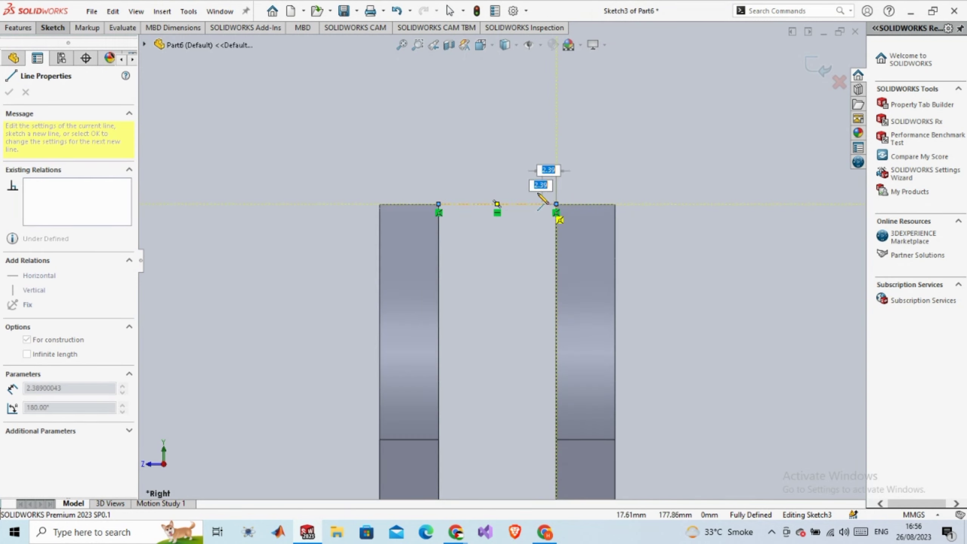
key(Escape)
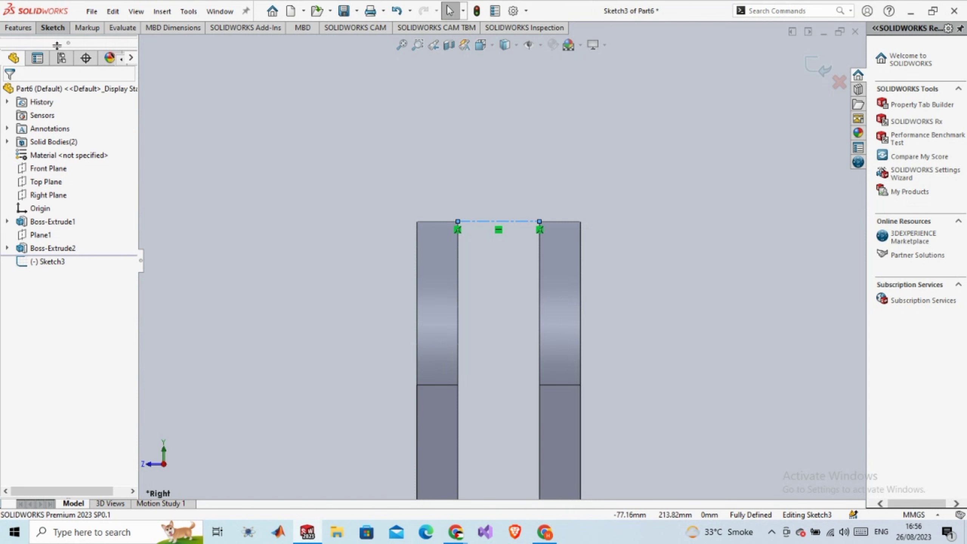
Draw a vertical centerline from the midpoint of the horizontal centerline down past the plates' lower ends and the origin
click(51, 26)
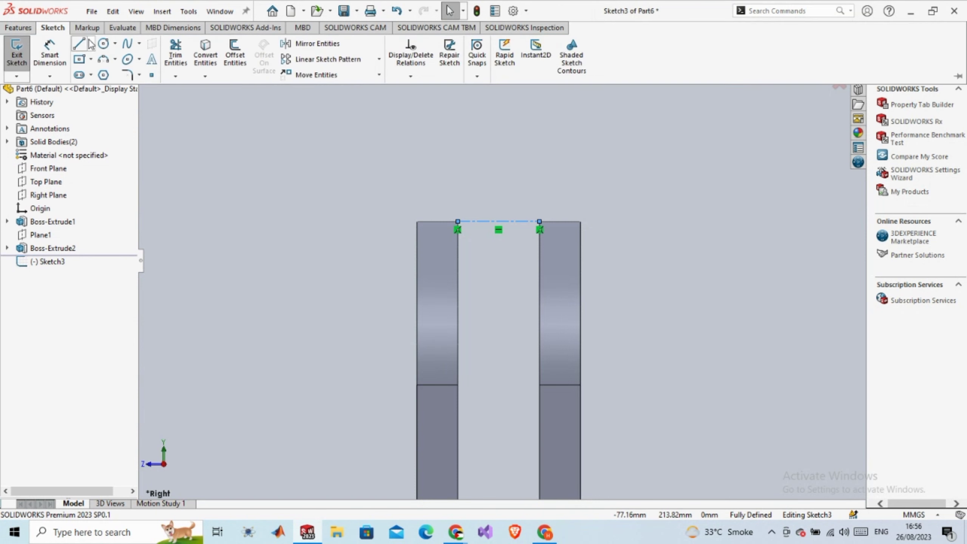
click(91, 44)
click(99, 72)
scroll(456, 206, up, 2)
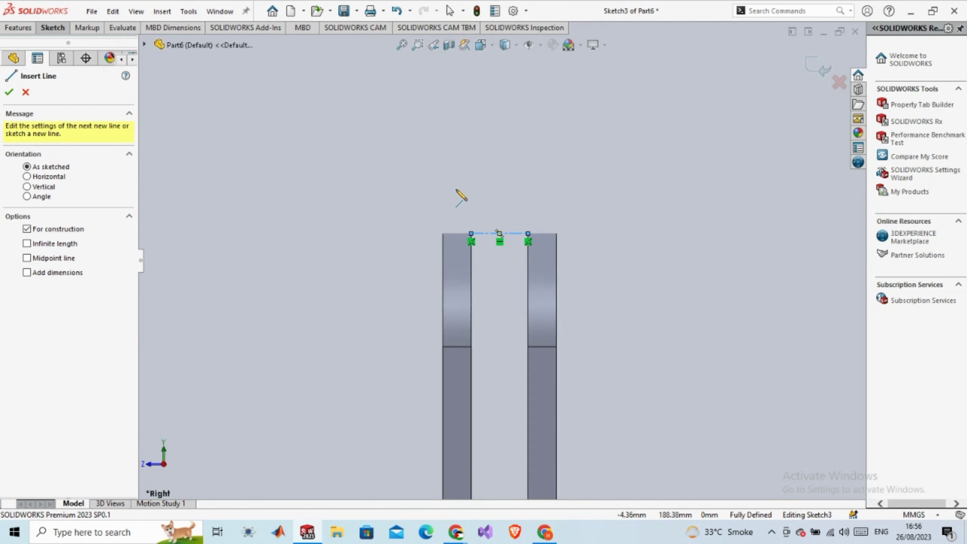
scroll(511, 274, down, 4)
scroll(511, 323, up, 8)
scroll(498, 321, down, 4)
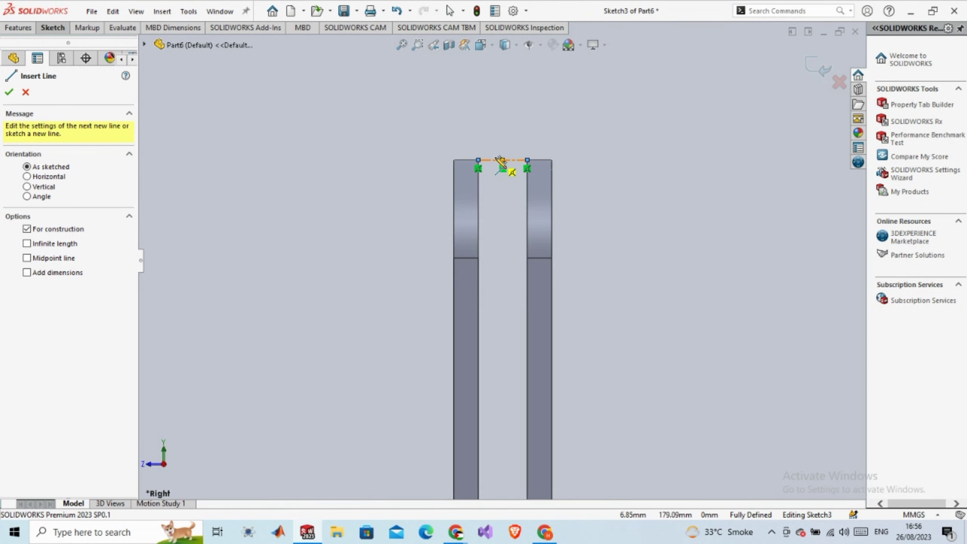
click(501, 160)
scroll(495, 262, up, 6)
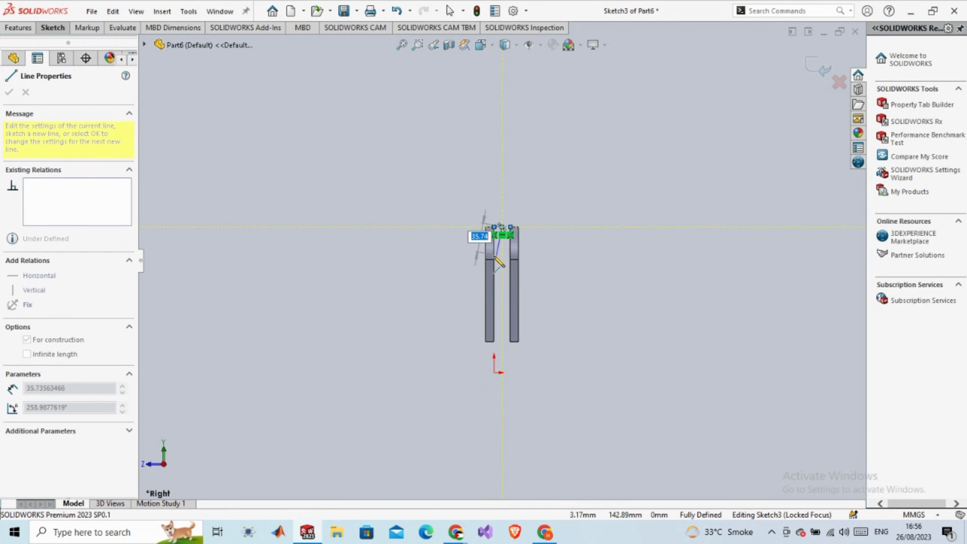
scroll(514, 341, down, 3)
scroll(514, 341, up, 3)
scroll(509, 362, down, 5)
click(482, 359)
key(Escape)
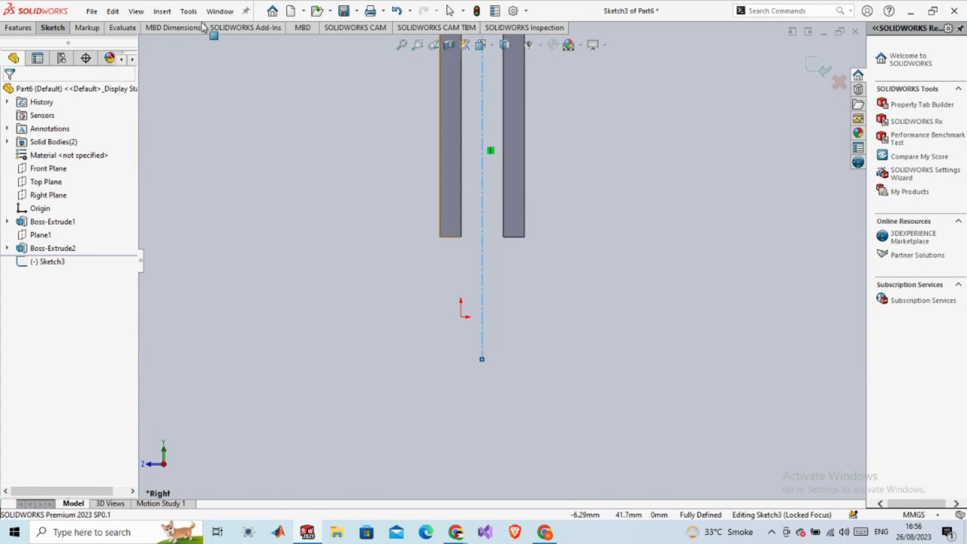
Dimension the vertical centerline's length to 300 mm
mouse_move(79, 35)
scroll(278, 130, up, 5)
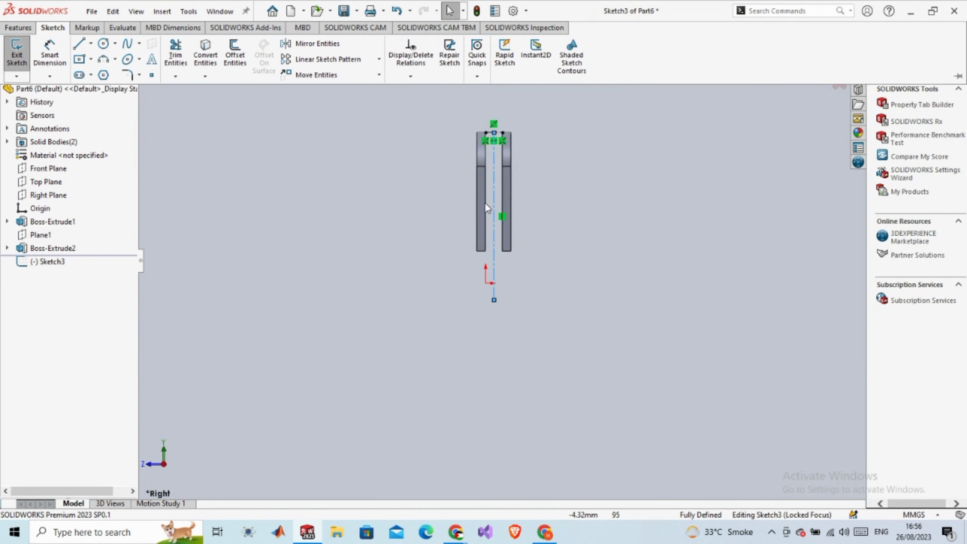
scroll(487, 206, down, 4)
click(65, 48)
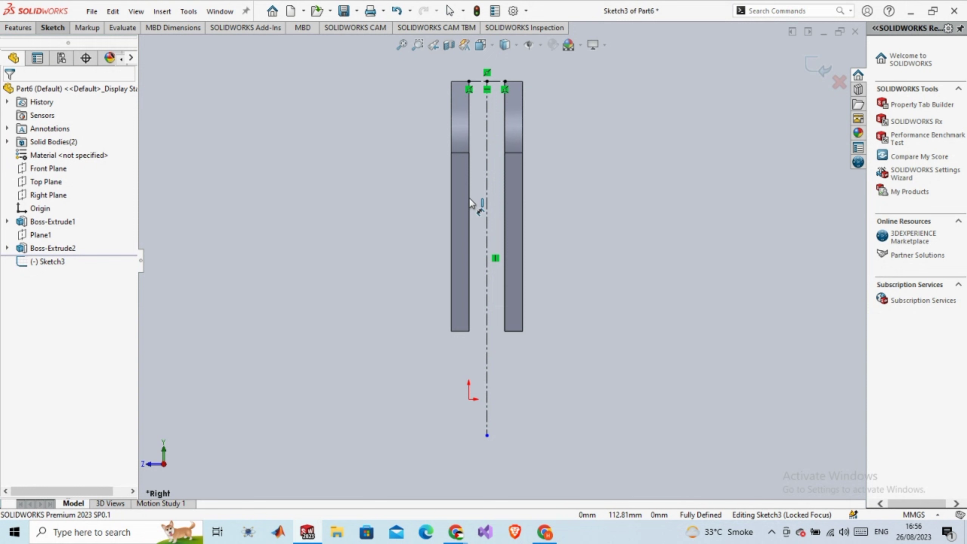
click(487, 222)
click(363, 237)
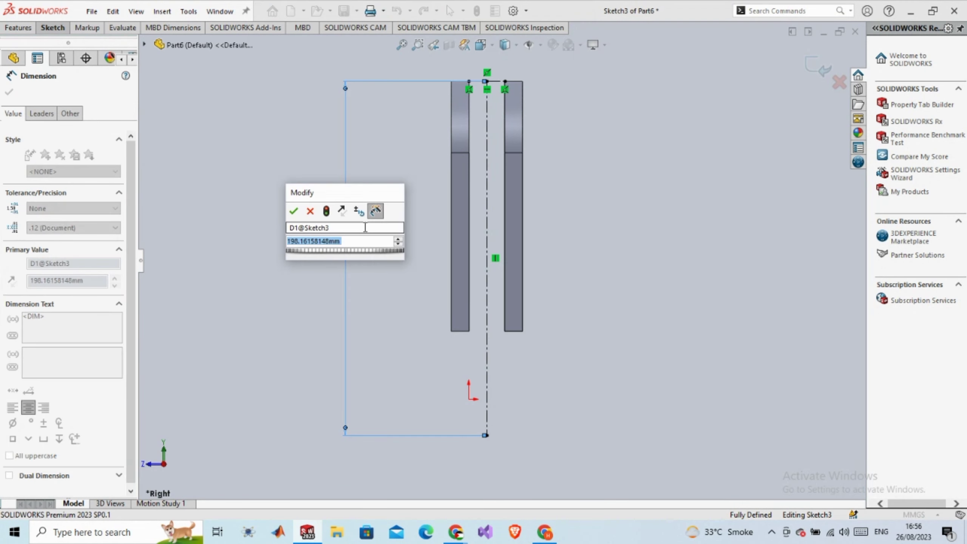
text(300)
key(Return)
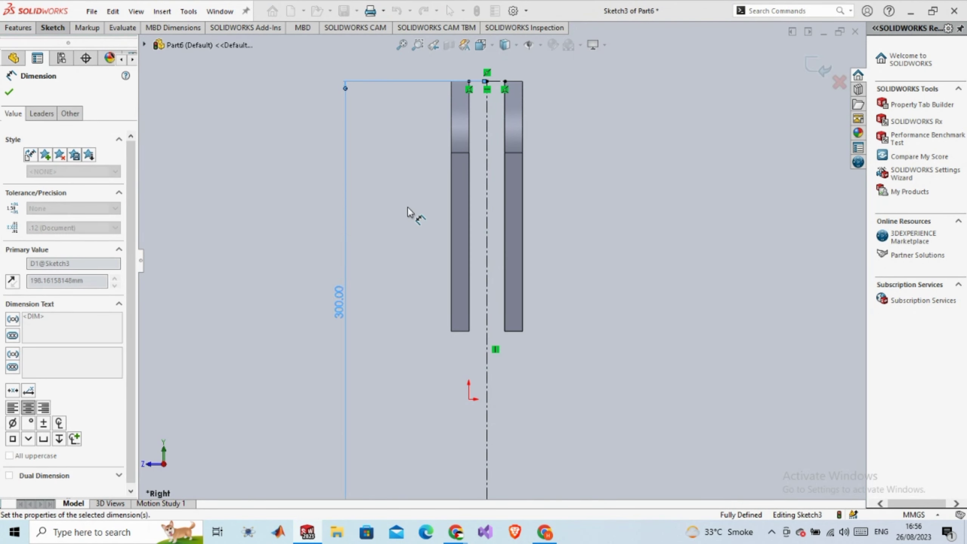
scroll(466, 288, up, 3)
scroll(504, 344, down, 1)
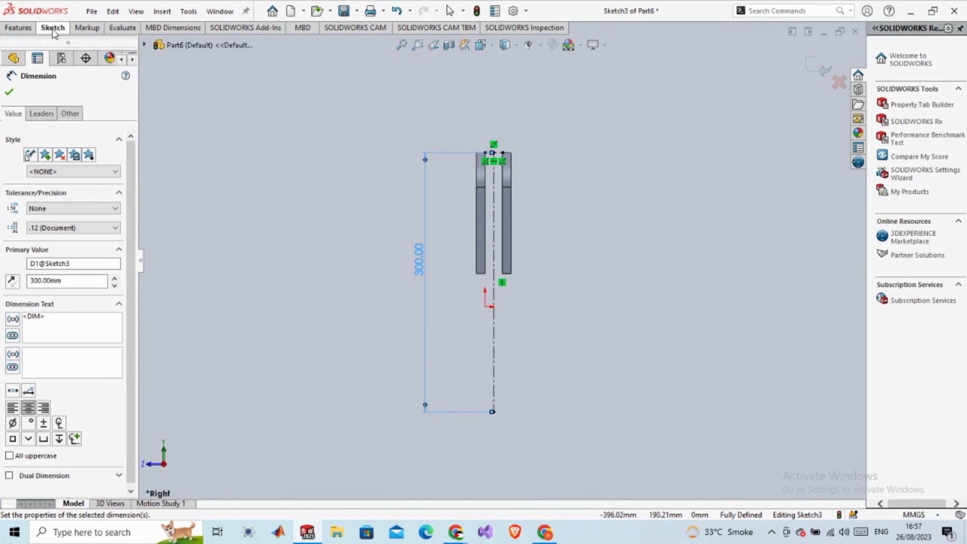
click(10, 93)
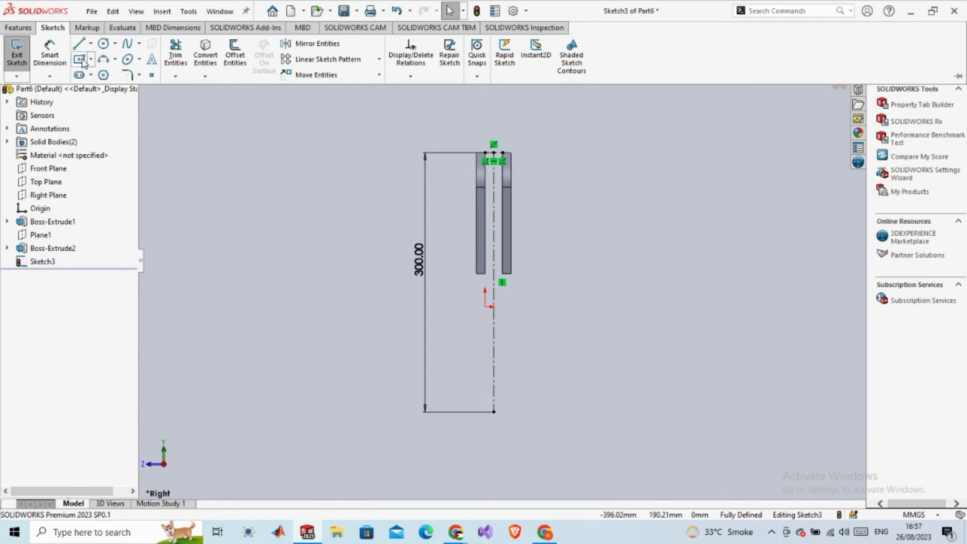
Draw a center rectangle about 59 mm wide and 56 mm high, centered on the vertical centerline below the plates and the origin
click(81, 59)
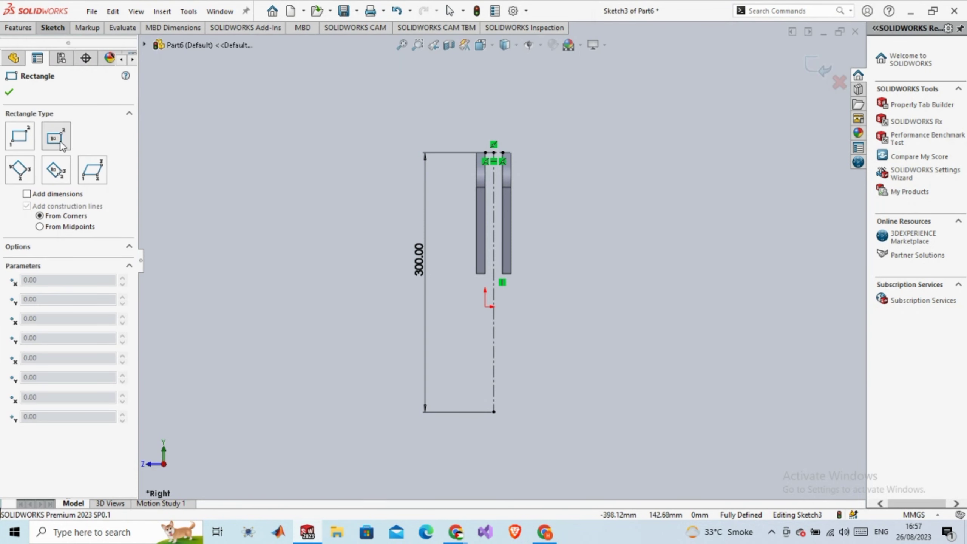
key(Escape)
mouse_move(59, 35)
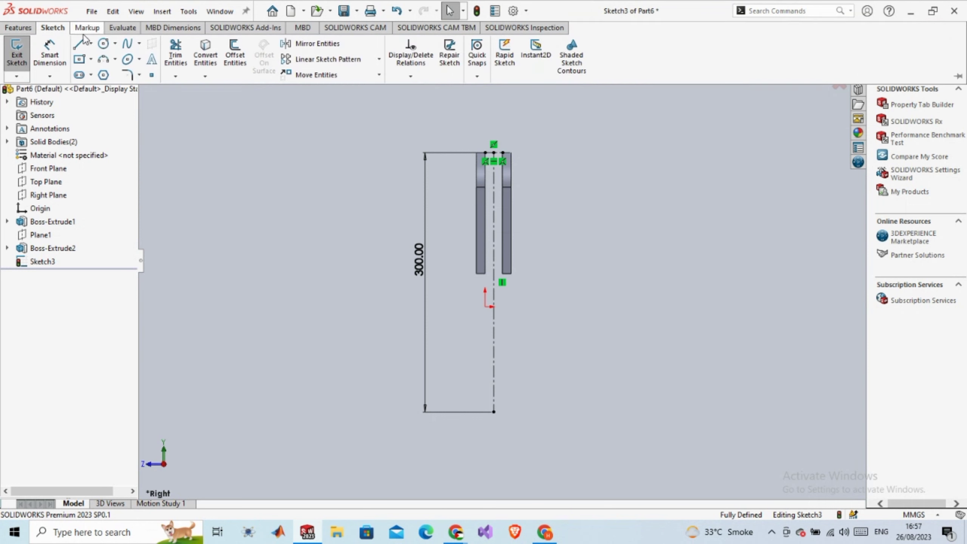
click(83, 62)
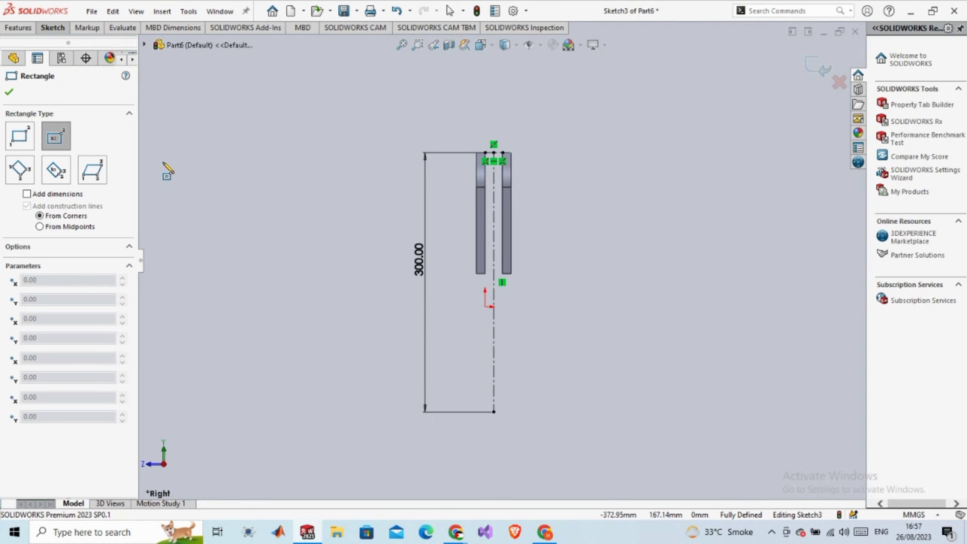
scroll(498, 360, down, 3)
scroll(505, 348, up, 2)
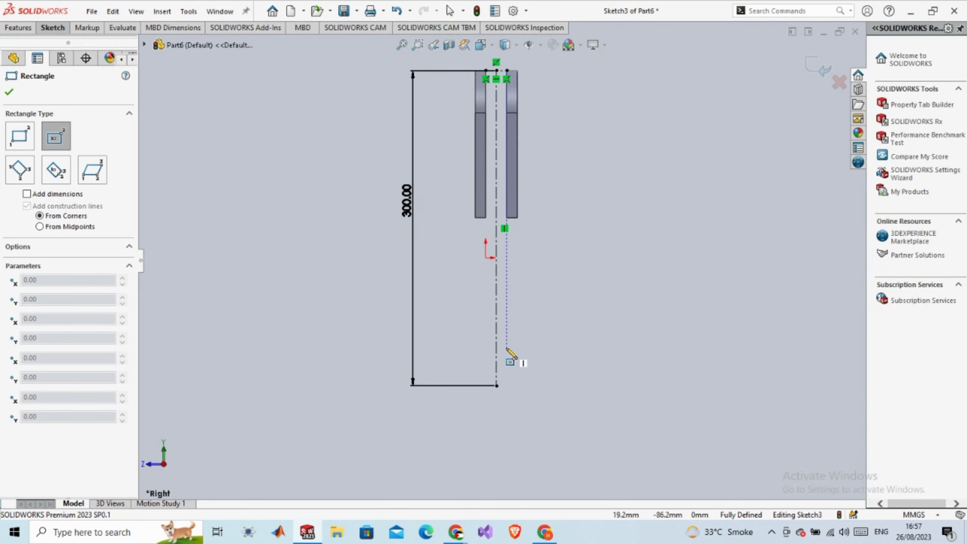
click(497, 329)
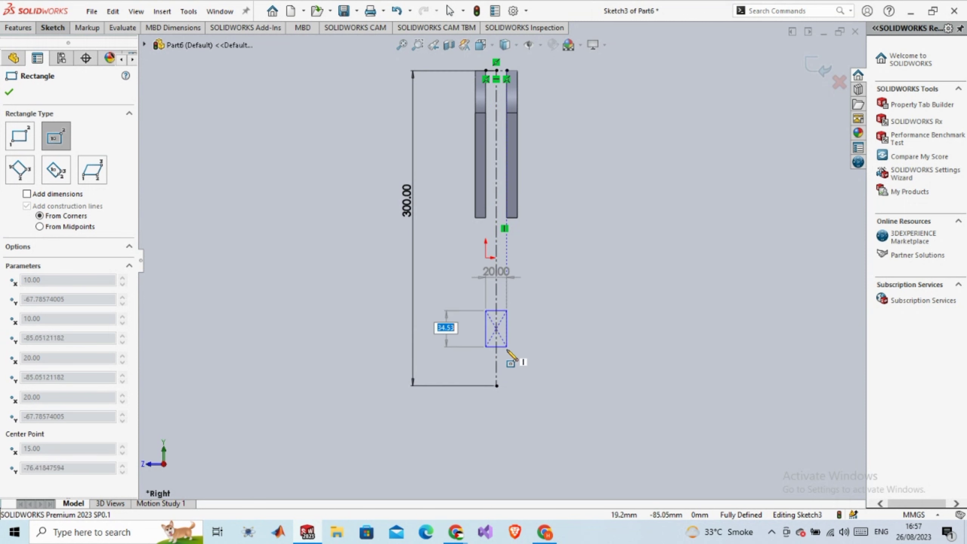
click(527, 358)
Dimension the rectangle's height to 100 mm
click(52, 53)
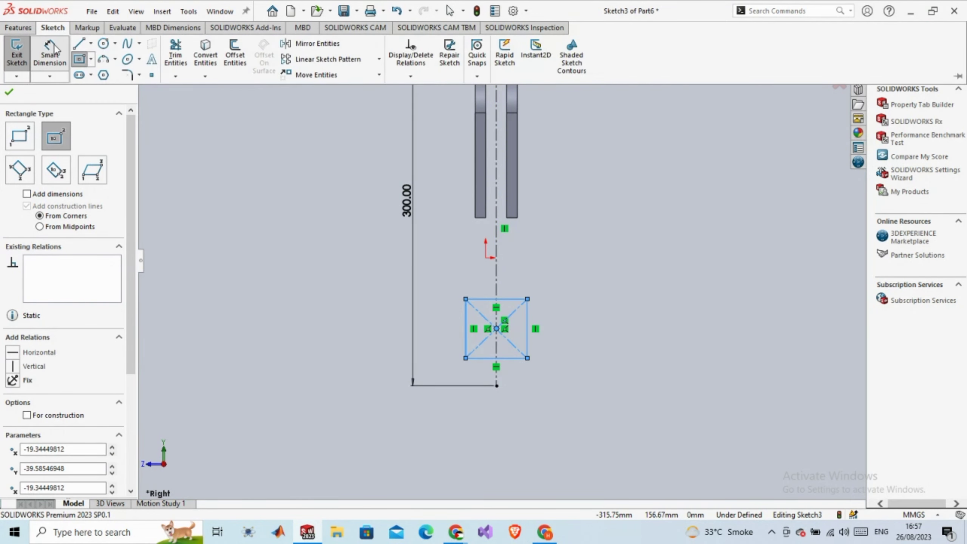
click(529, 333)
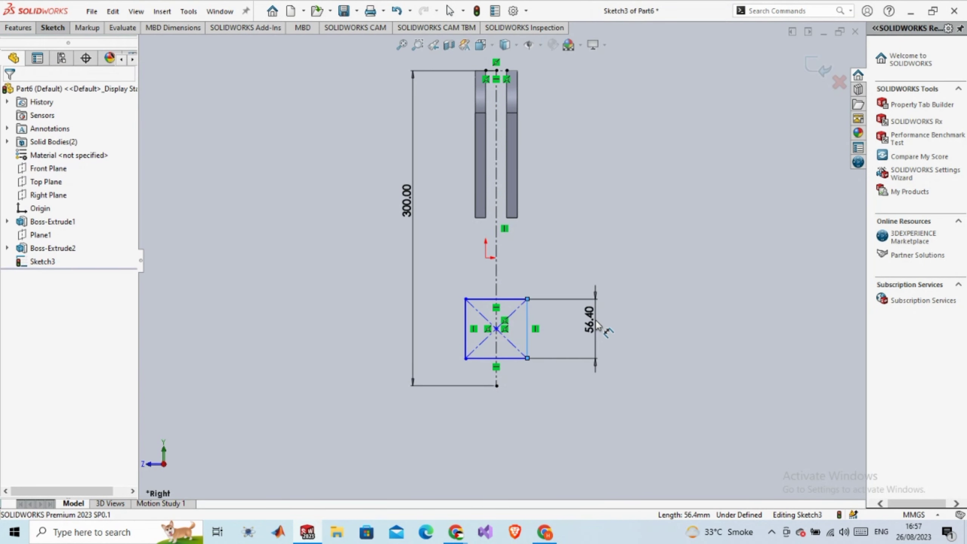
click(595, 322)
text(100)
key(Return)
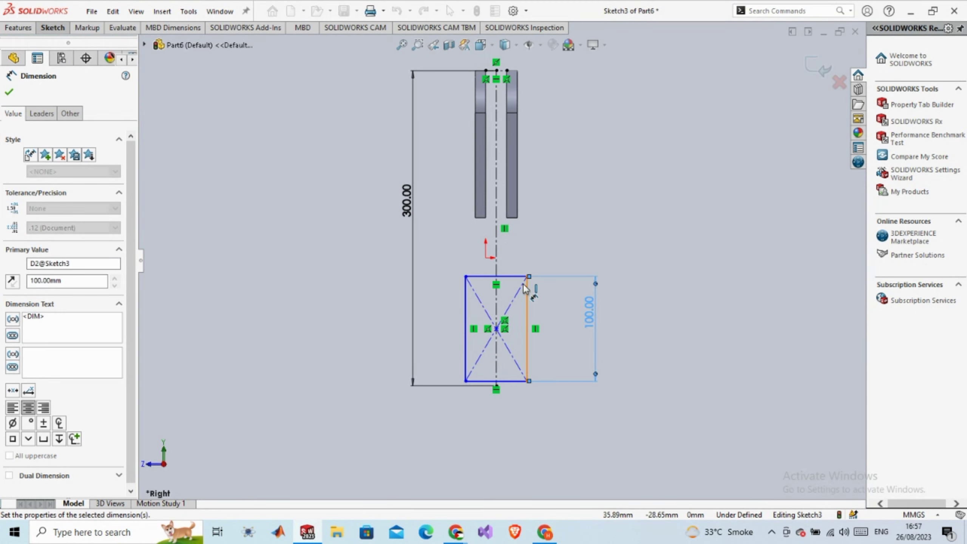
Dimension the rectangle's width to 80 mm
click(523, 277)
click(520, 262)
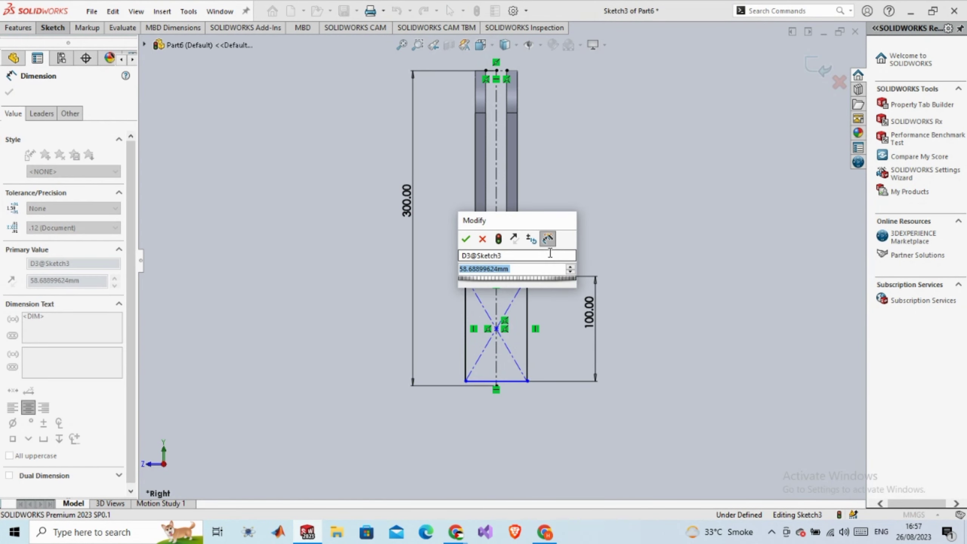
text(80)
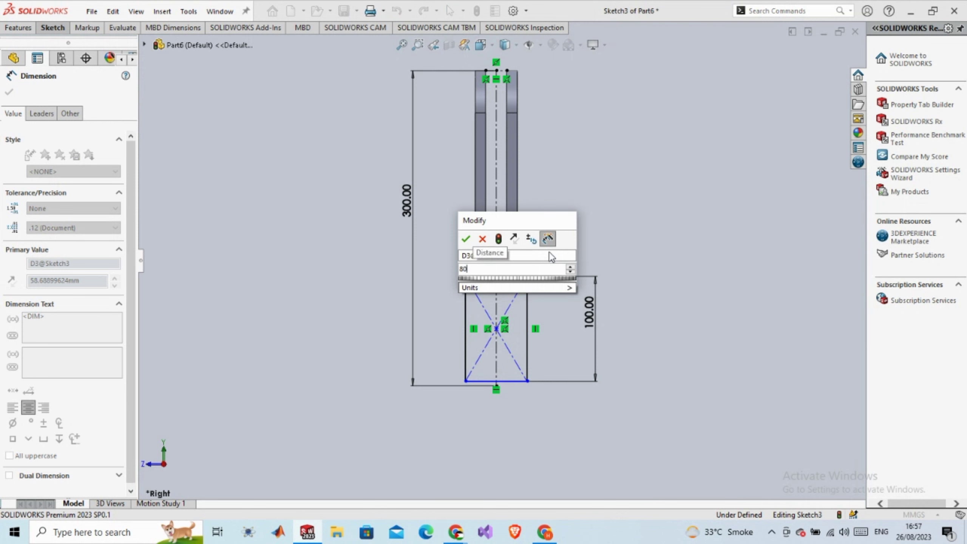
key(Return)
scroll(565, 393, down, 5)
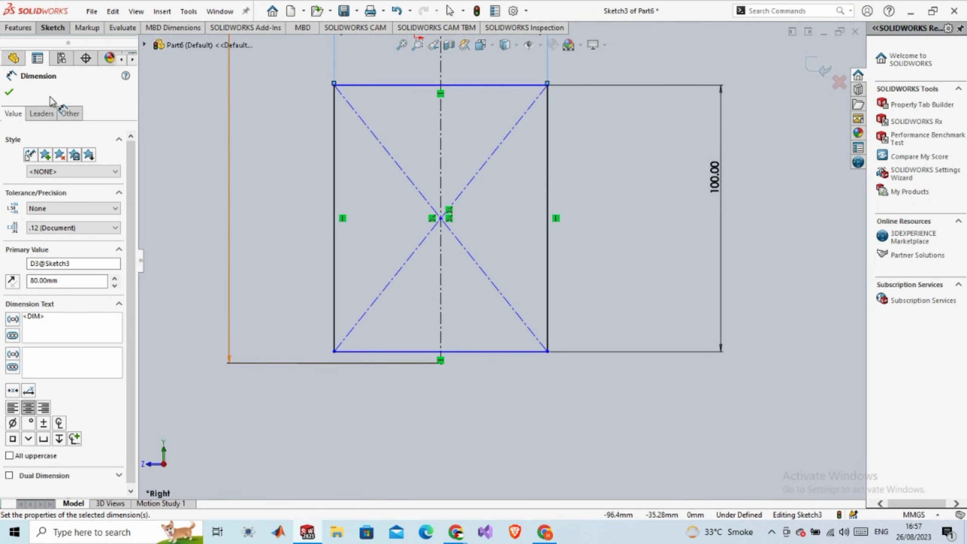
key(Escape)
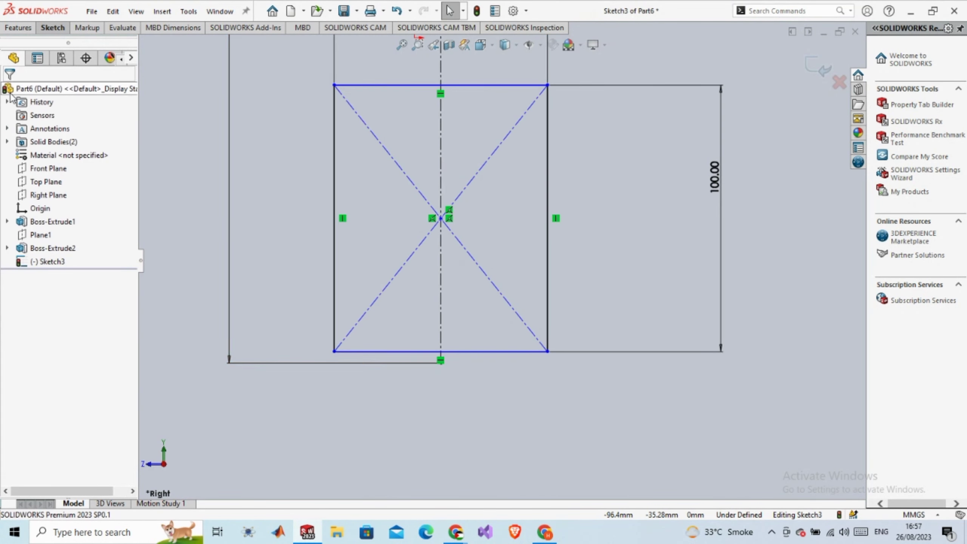
Make the rectangle's lower edge coincident with the lower endpoint of the vertical centerline
click(414, 353)
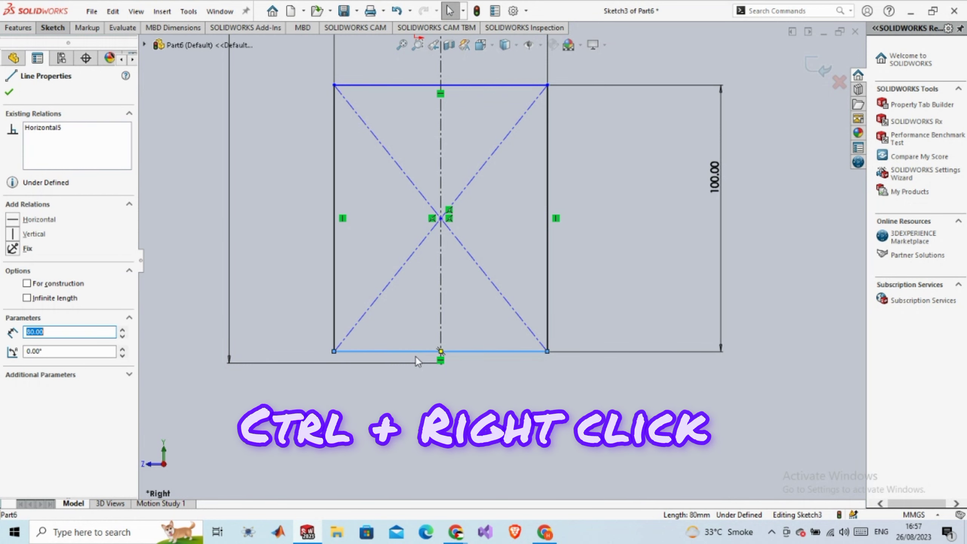
scroll(441, 364, down, 5)
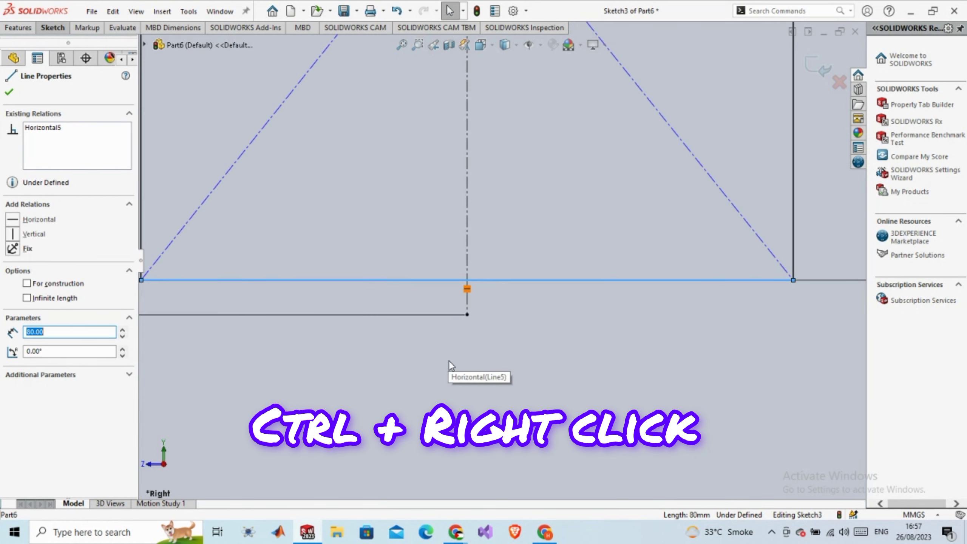
ctrl+click(467, 315)
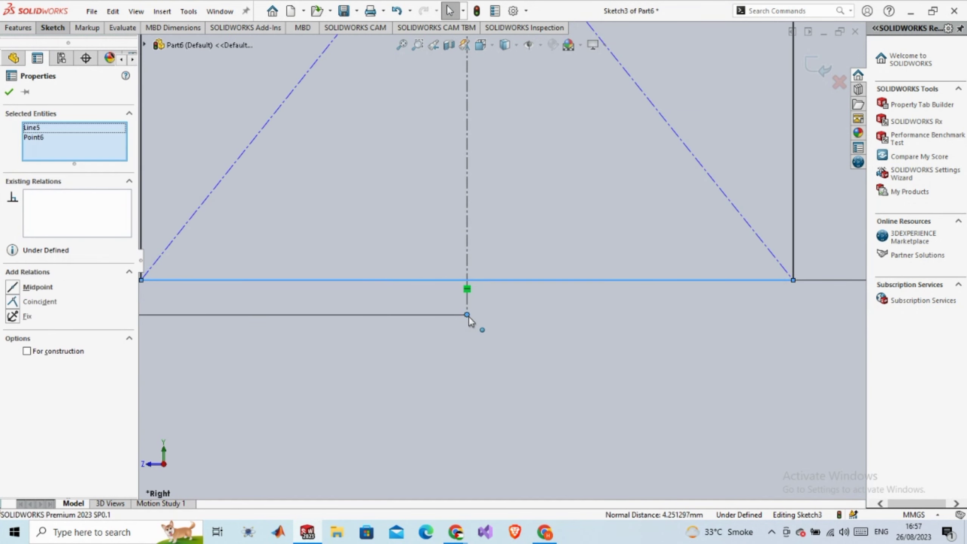
click(12, 301)
scroll(234, 311, up, 10)
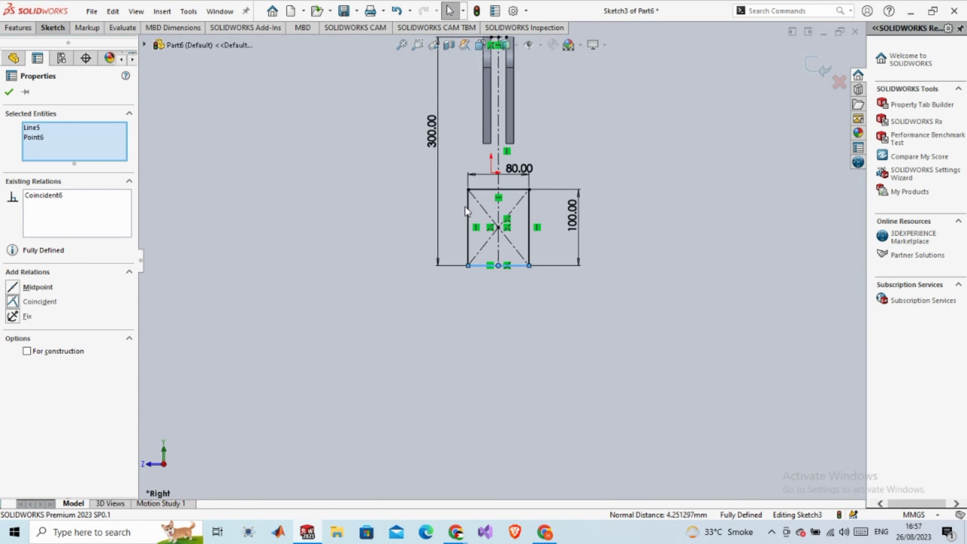
click(9, 91)
scroll(345, 205, down, 4)
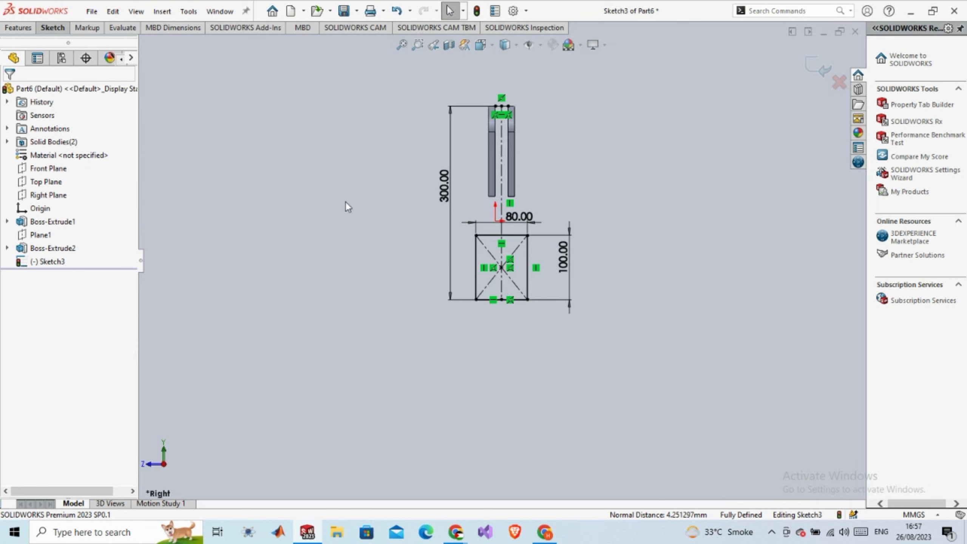
Draw a 3 Point Arc between the rectangle's two lower corners, bulging downward with a radius of about 42 mm
click(46, 28)
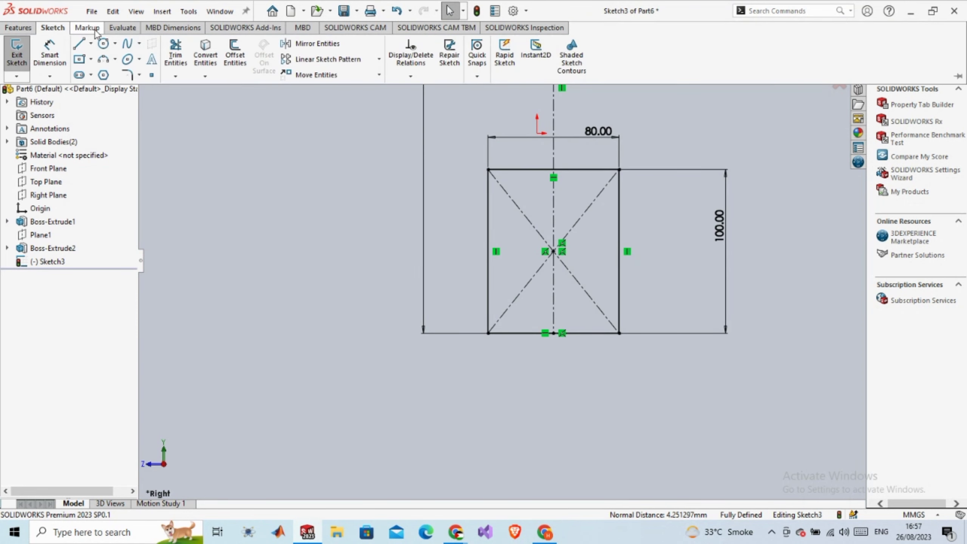
click(116, 58)
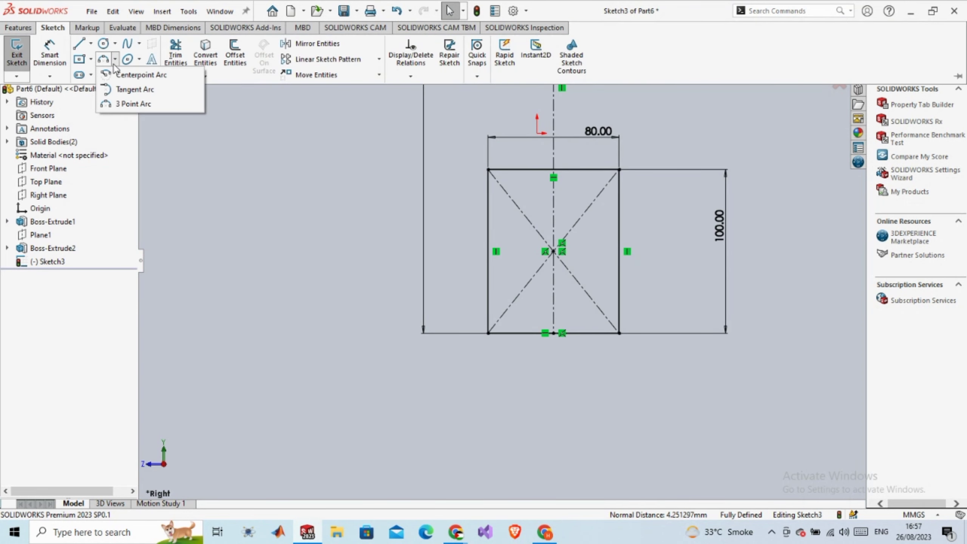
click(131, 104)
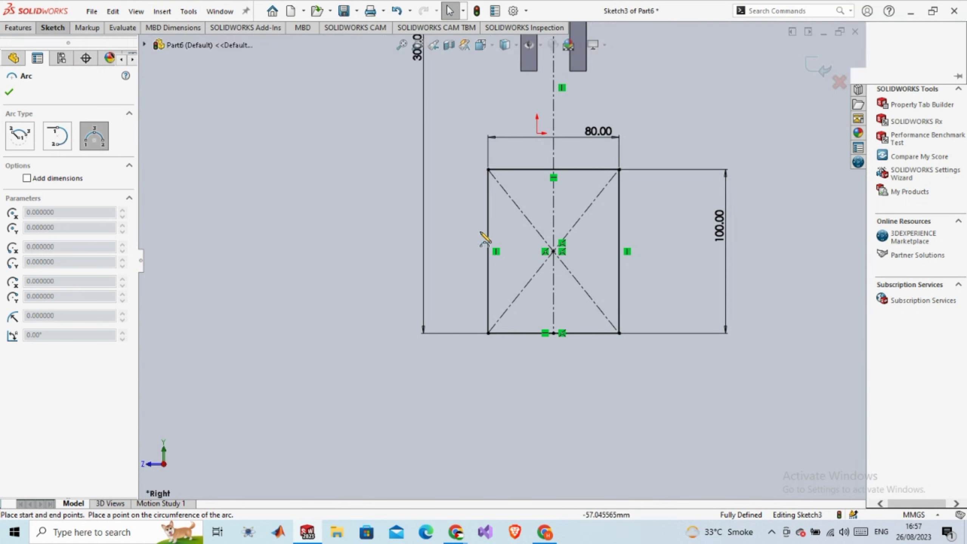
click(619, 333)
click(488, 333)
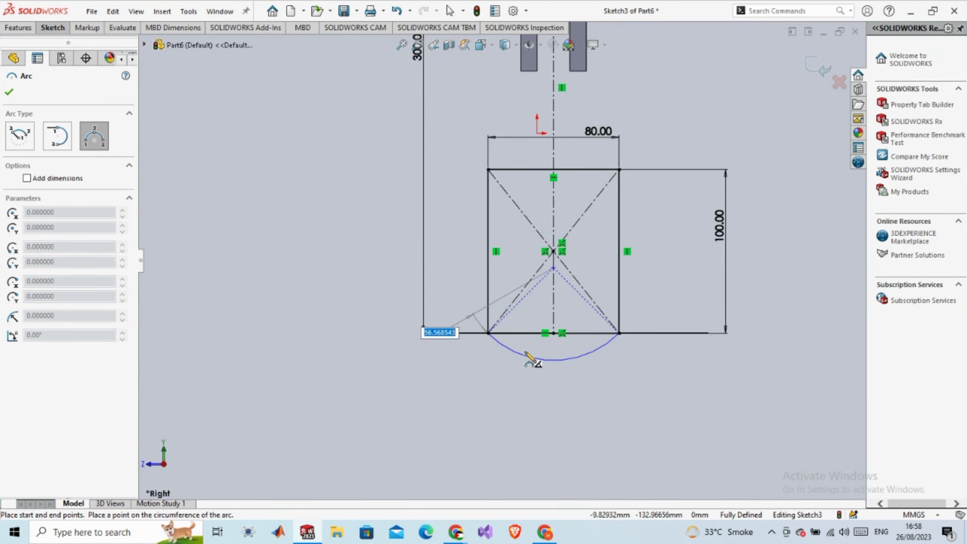
click(561, 389)
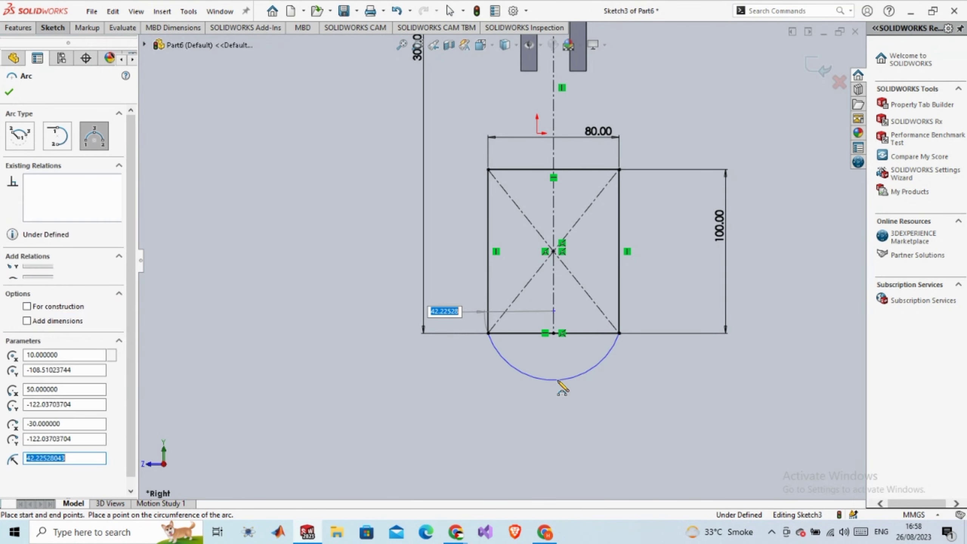
click(9, 92)
Dimension the lower arc's radius to 40 mm
click(53, 28)
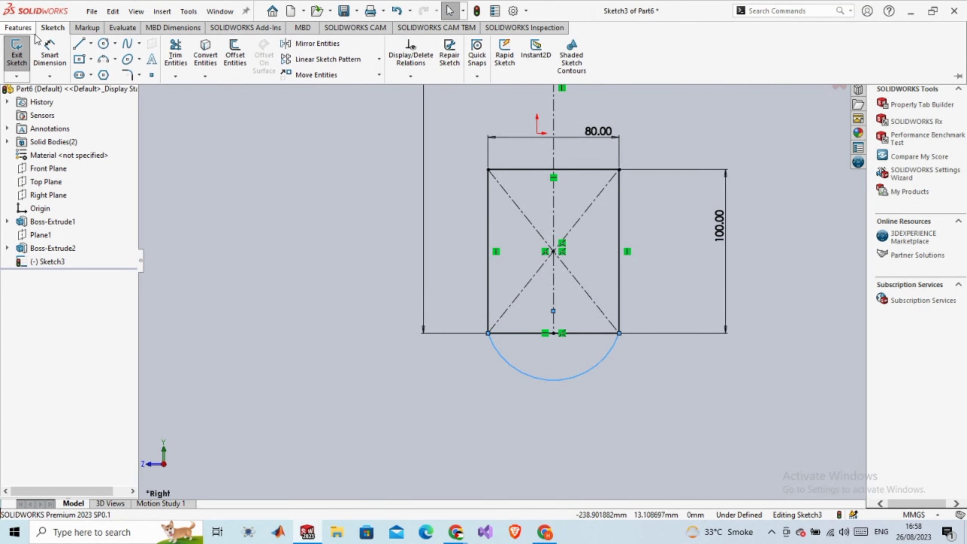
click(518, 370)
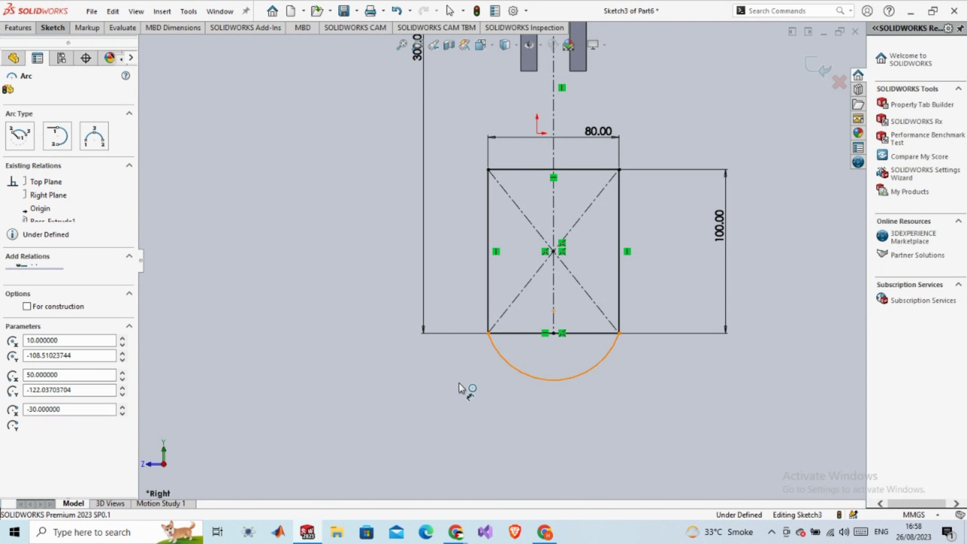
click(420, 401)
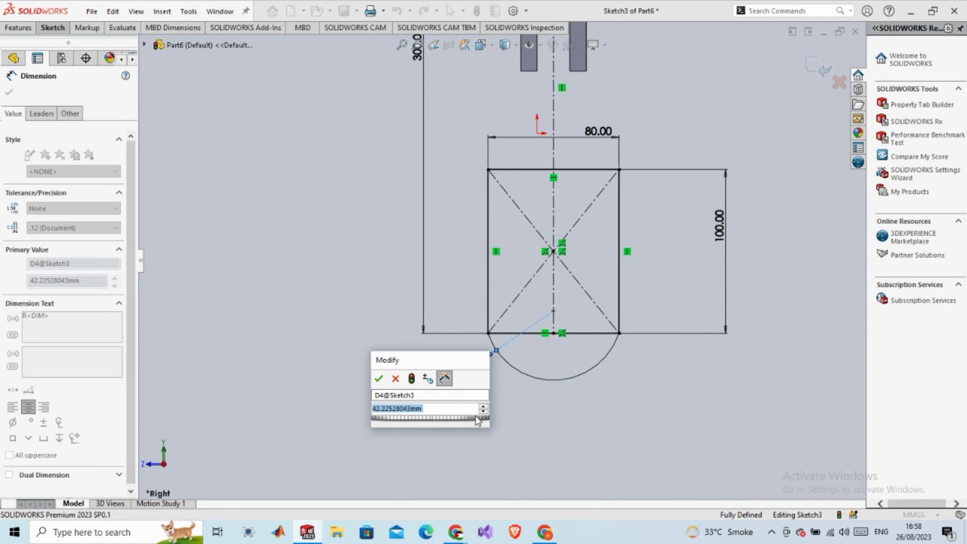
text(40)
key(Return)
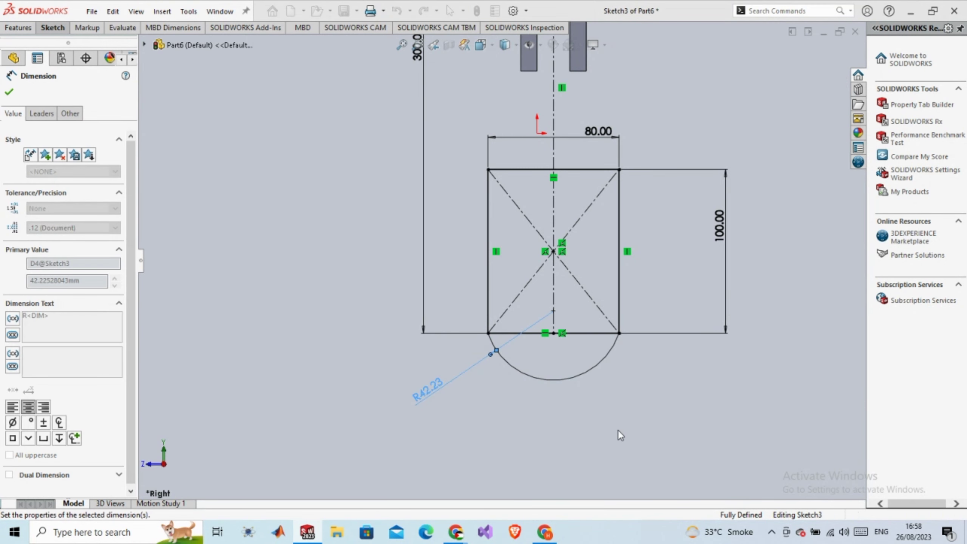
key(Escape)
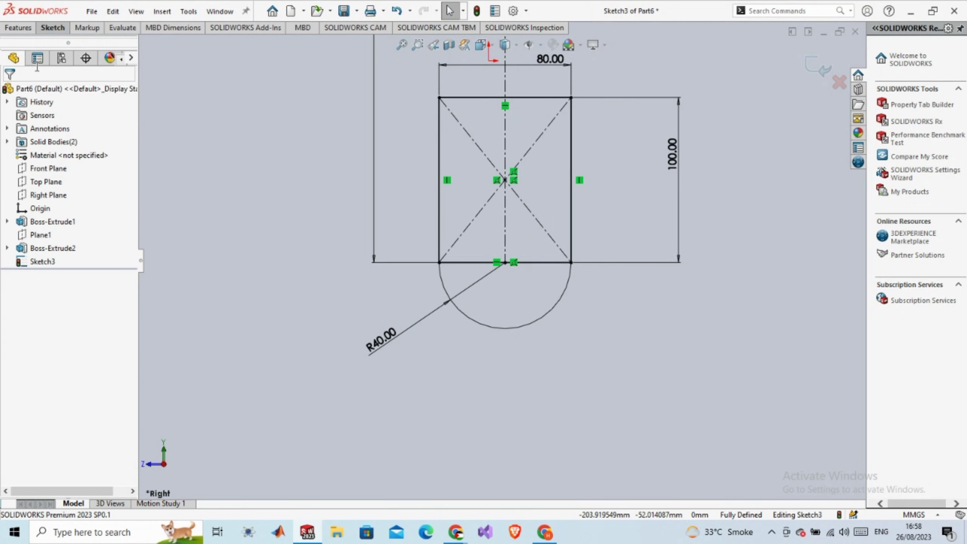
Trim away the rectangle's lower edge so it forms one closed outline with the arc below
click(40, 30)
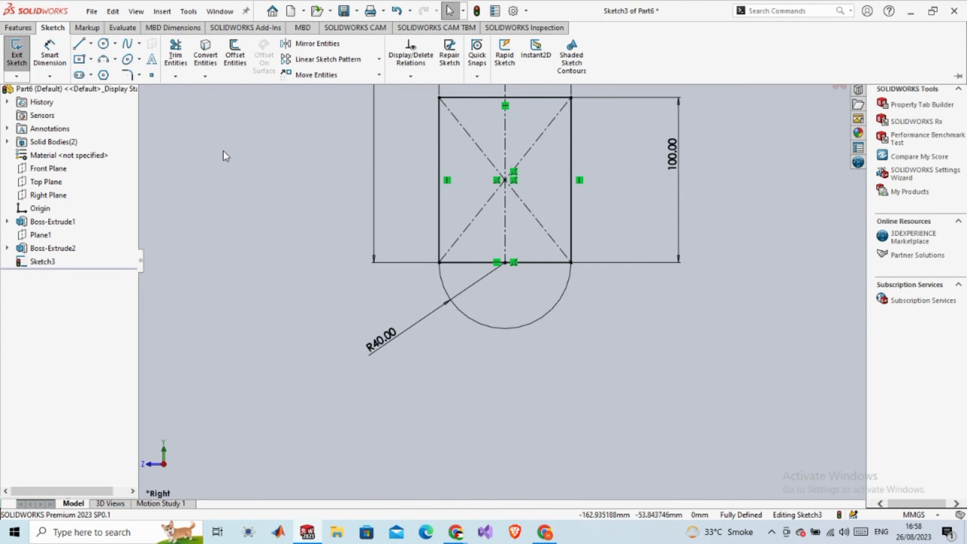
click(56, 31)
click(175, 57)
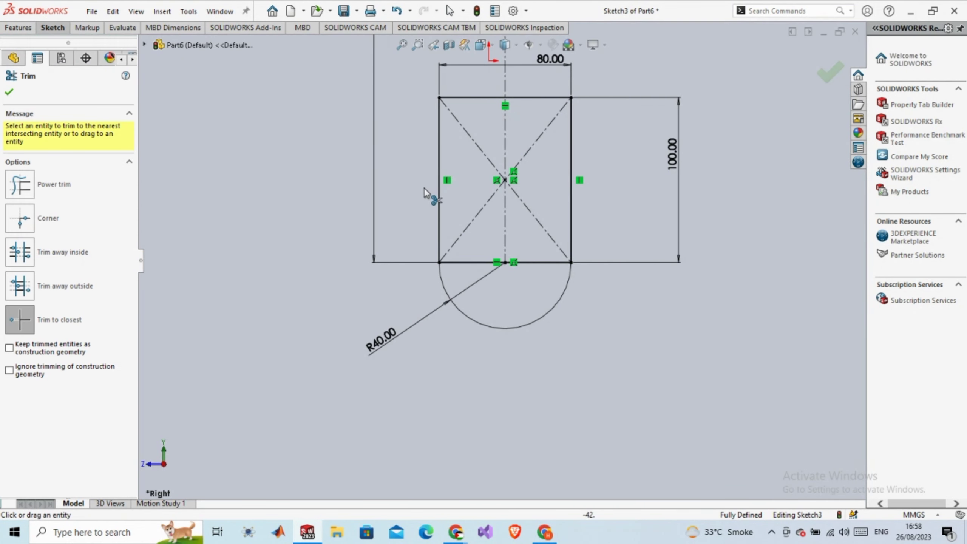
click(496, 263)
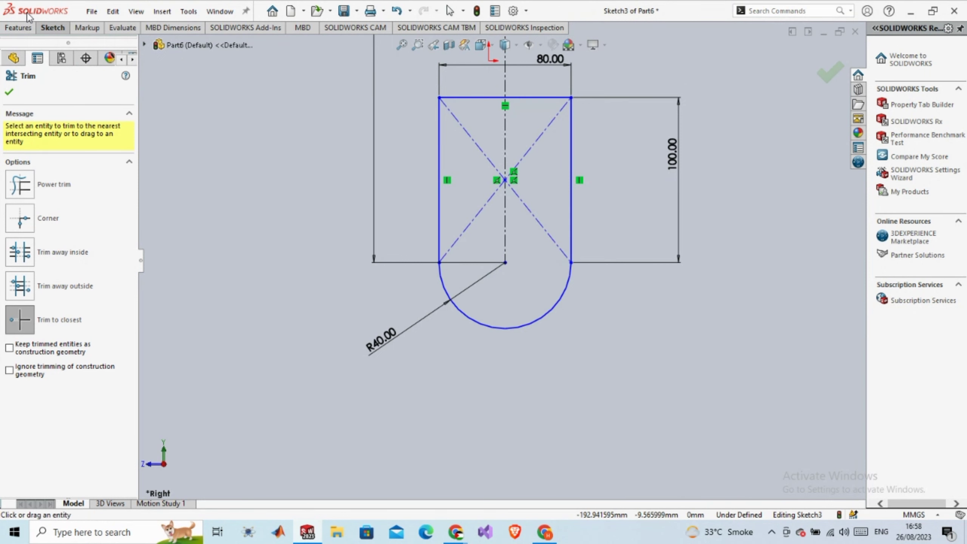
Draw a circle with a radius of about 14 mm centred on the lower arc's centre point
click(51, 30)
click(103, 44)
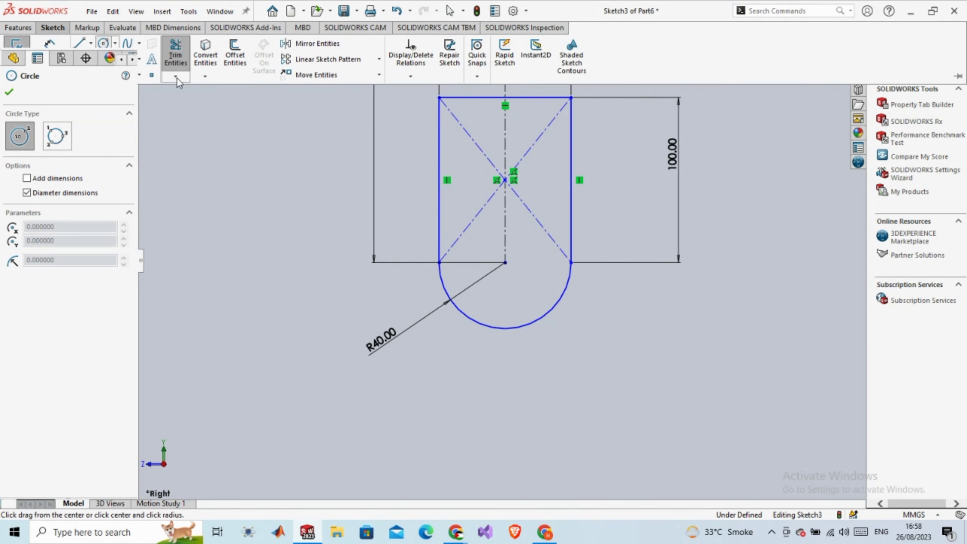
click(505, 262)
click(525, 277)
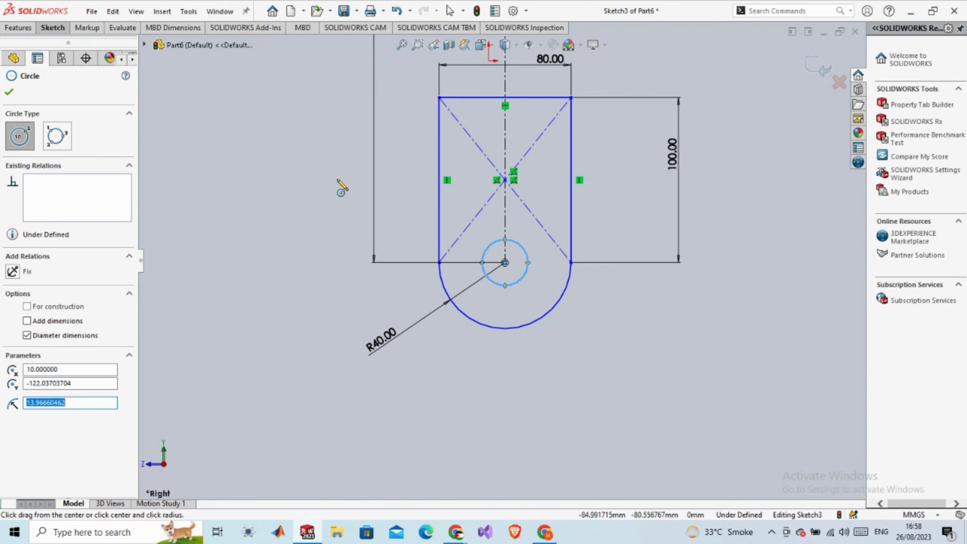
click(9, 92)
Dimension the circle's diameter to 30 mm
click(45, 31)
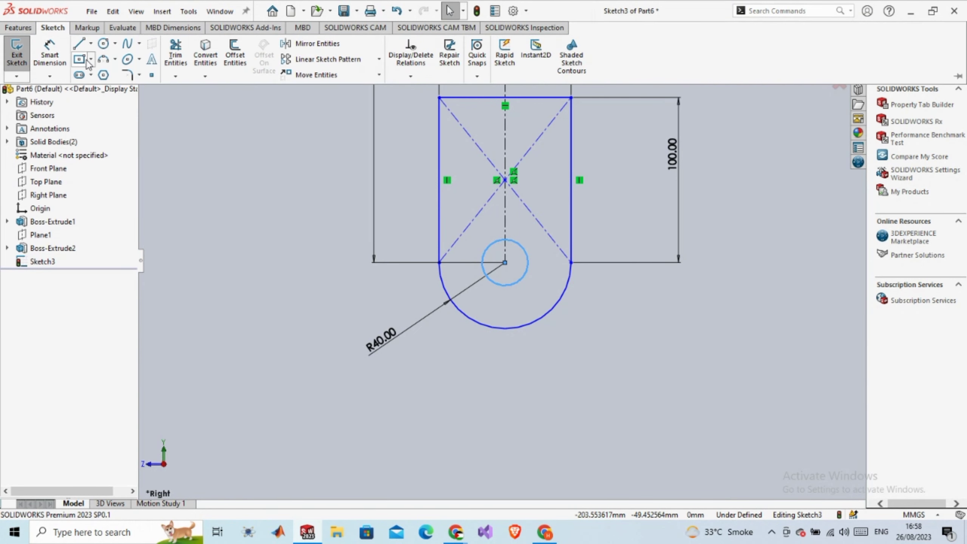
click(49, 50)
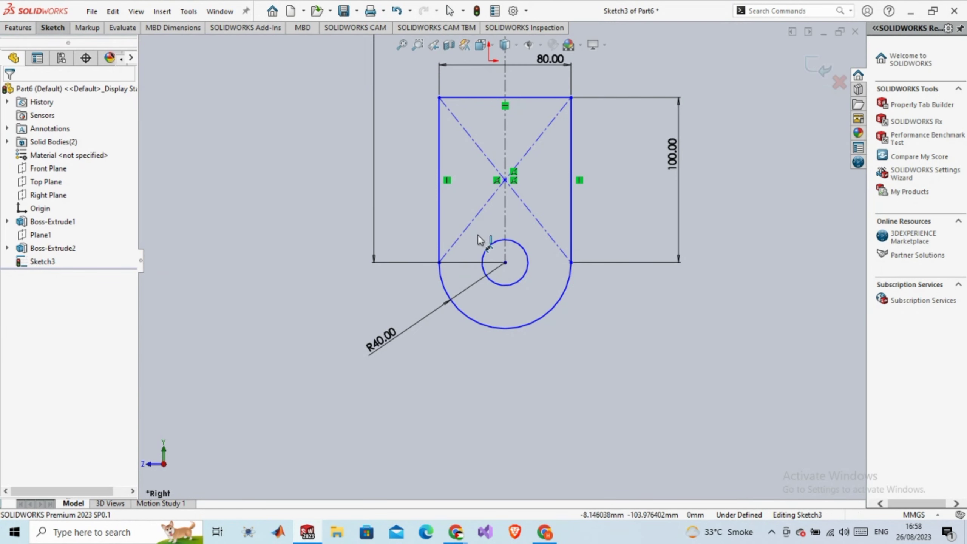
click(526, 271)
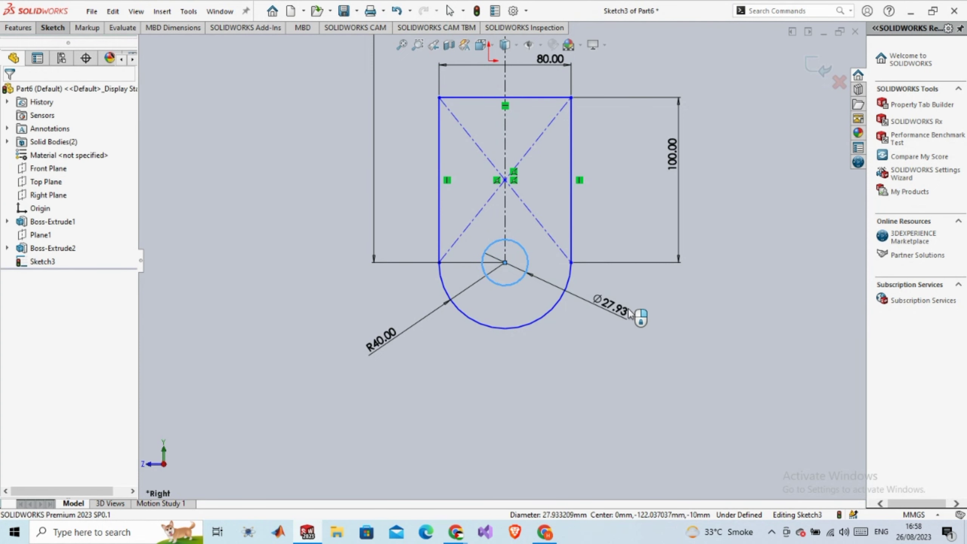
click(628, 308)
text(30)
key(Return)
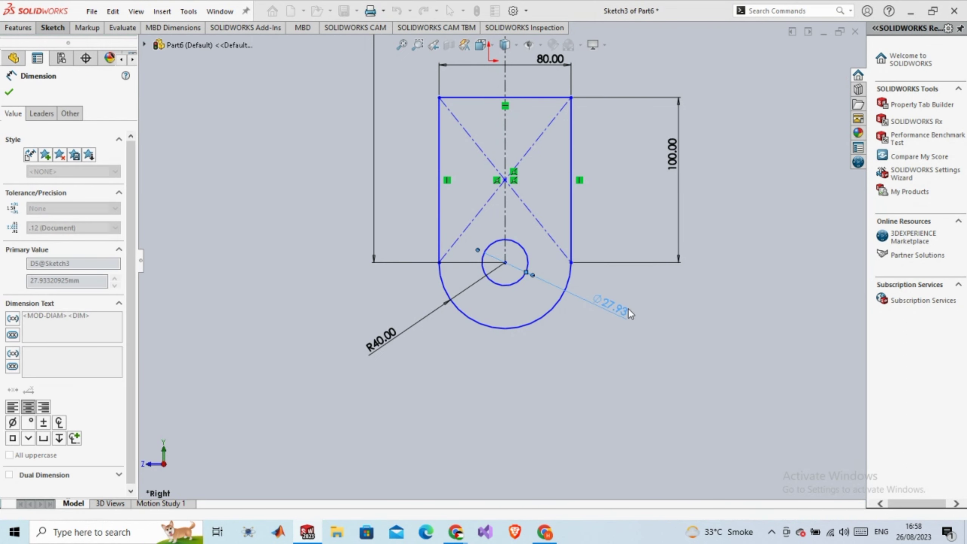
scroll(549, 283, down, 2)
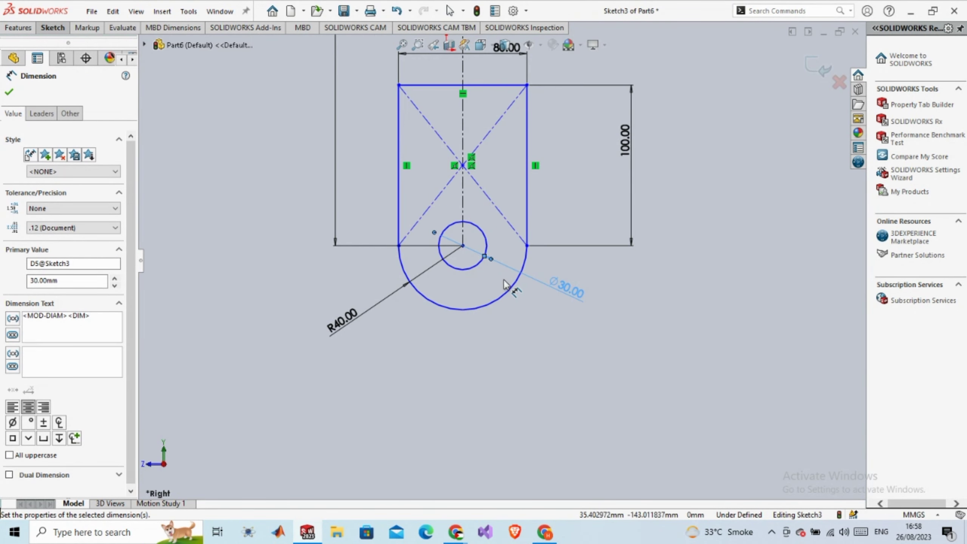
click(9, 92)
Extrude the round-bottomed profile with its hole as a Blind boss 10 mm deep
scroll(483, 236, up, 4)
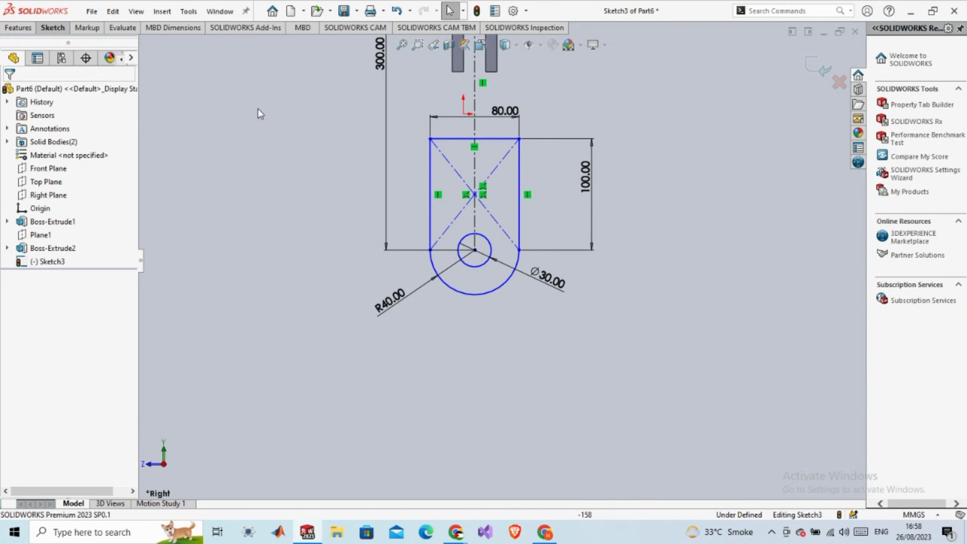
click(17, 28)
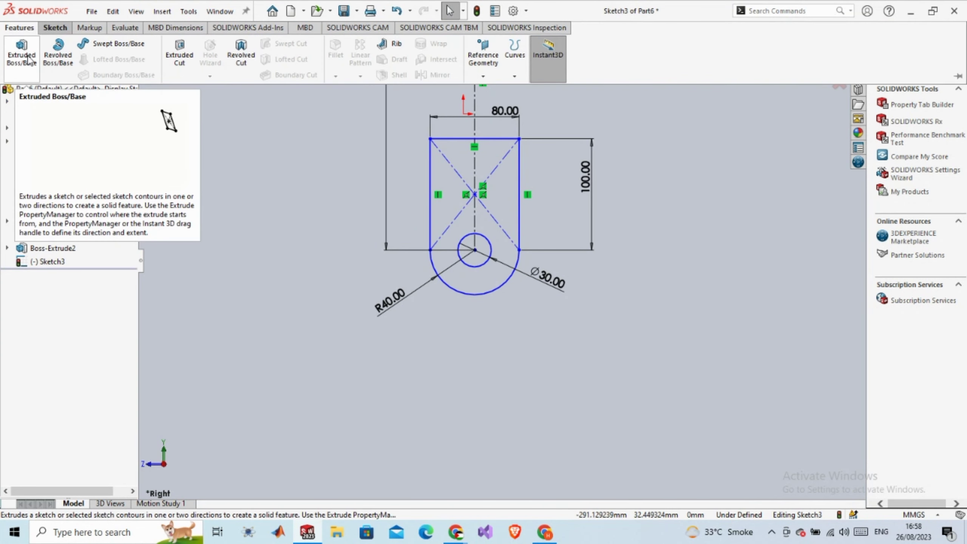
click(21, 57)
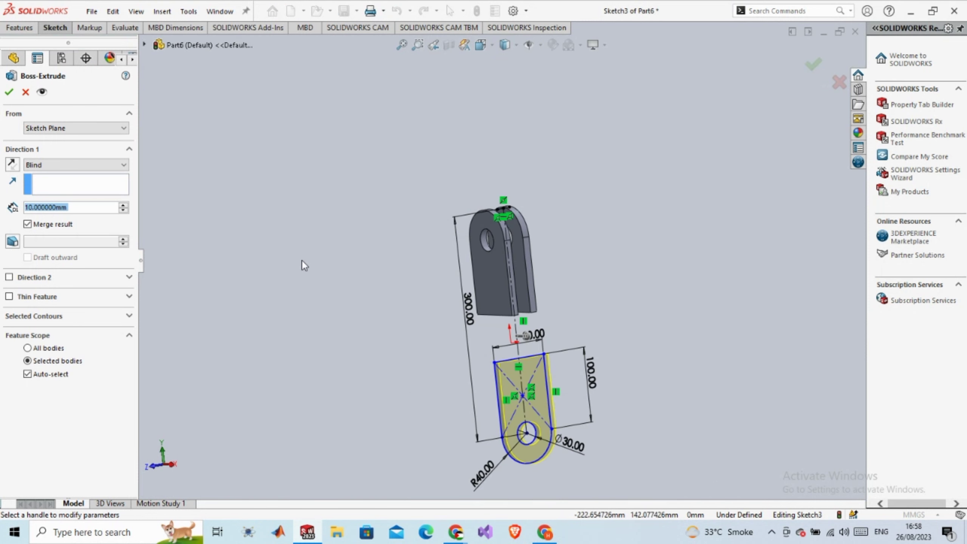
middle_drag(302, 262, 384, 280)
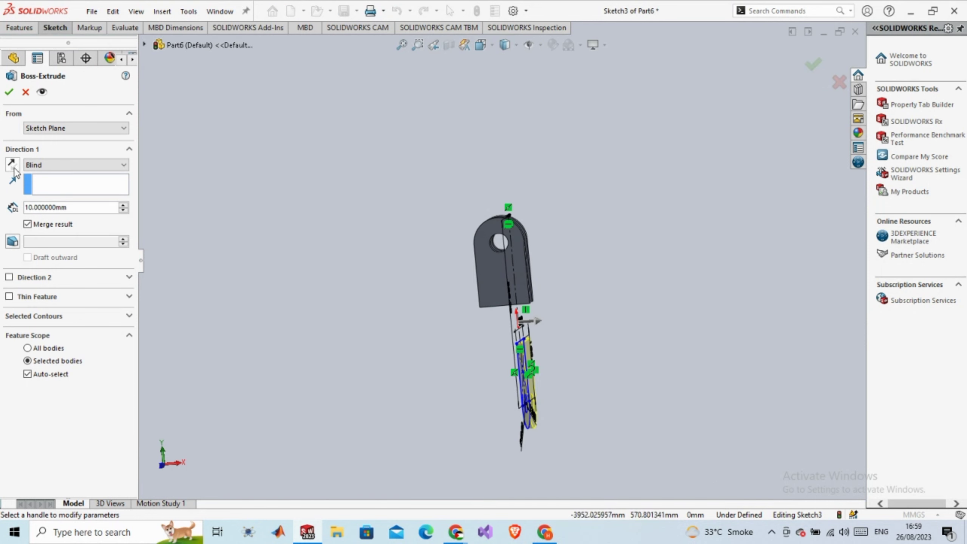
click(9, 92)
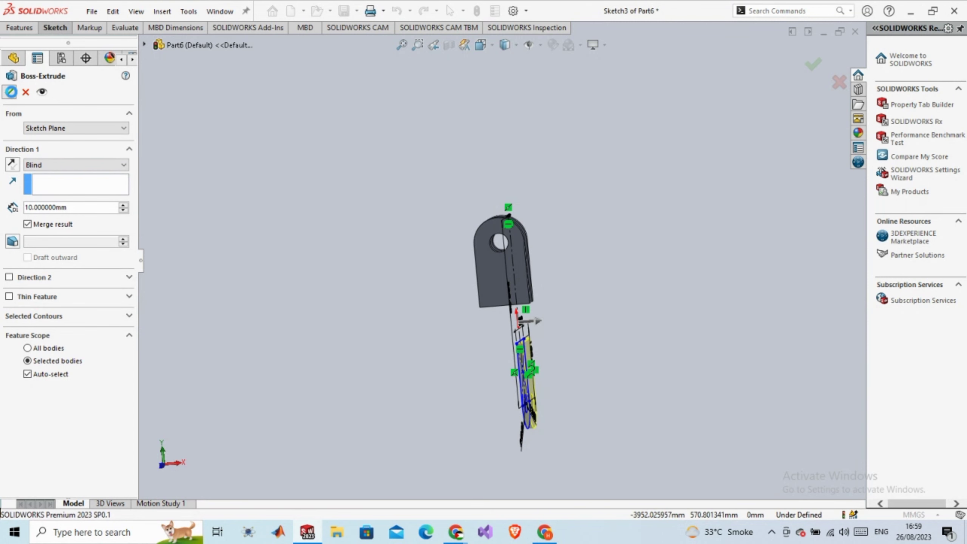
click(270, 287)
middle_drag(270, 287, 278, 309)
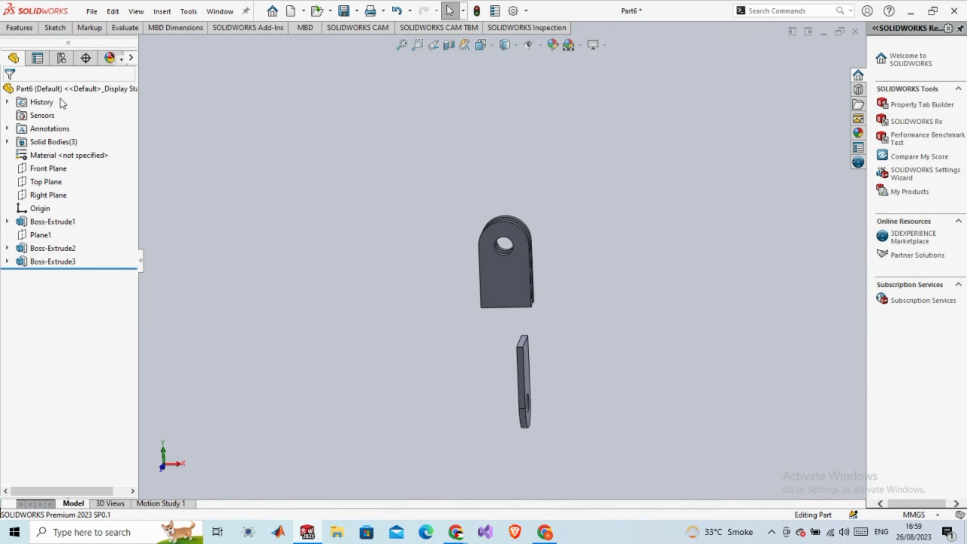
Create a reference plane offset 20 mm outward from the flat face of the new lower plate
click(22, 27)
click(482, 77)
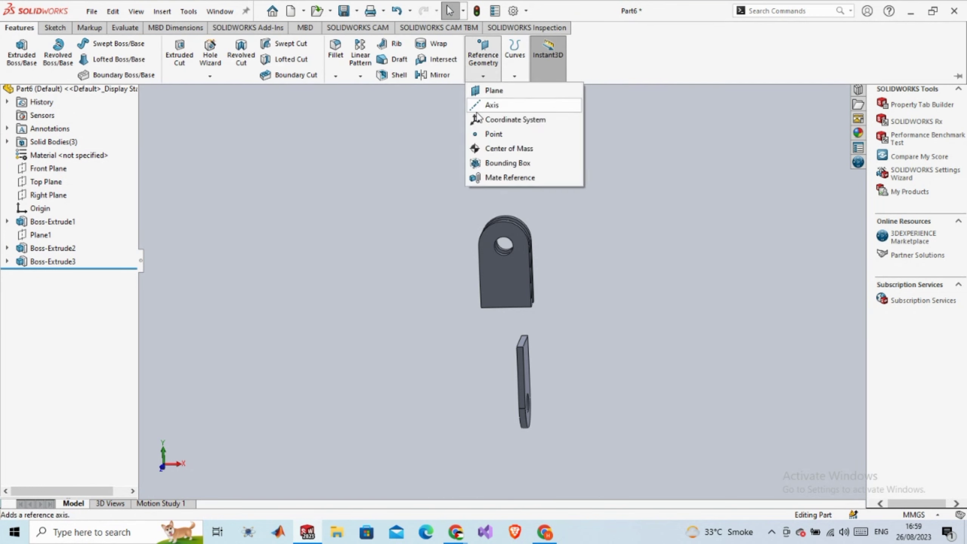
click(496, 99)
middle_drag(488, 348, 508, 337)
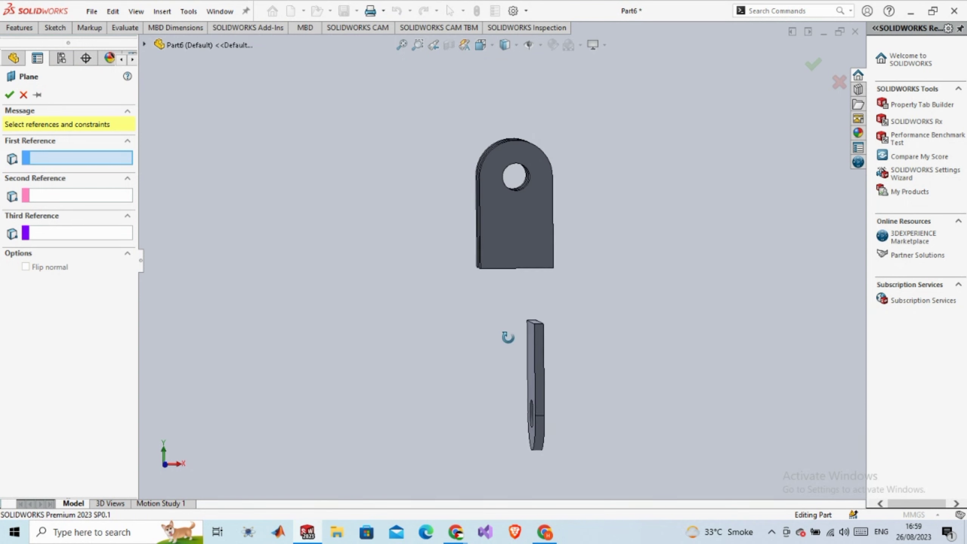
scroll(508, 337, down, 3)
click(536, 345)
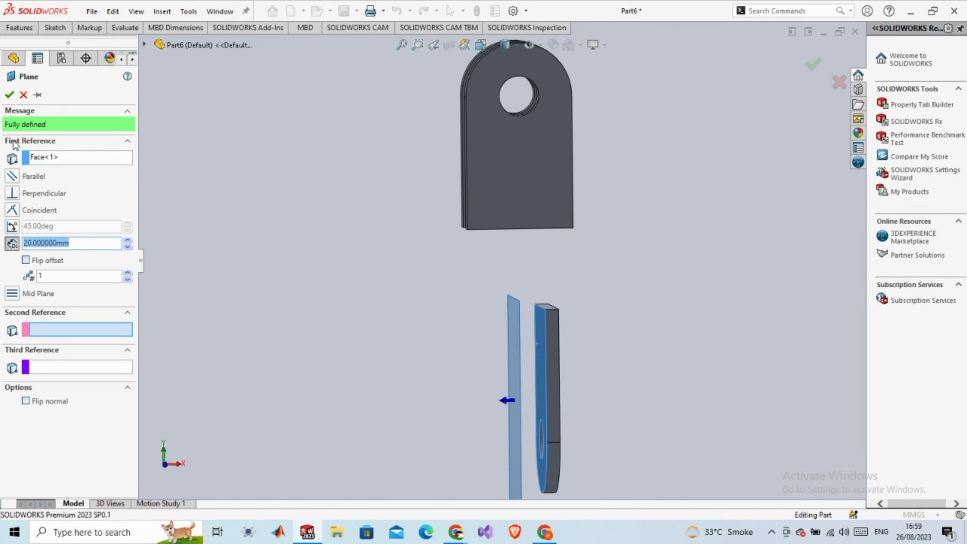
click(9, 94)
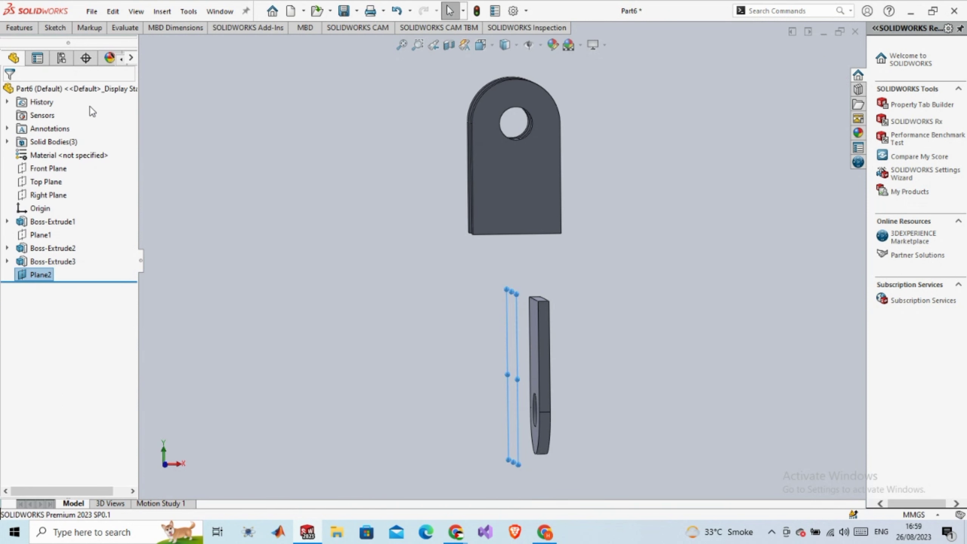
Start a sketch on the offset plane and convert the lower plate's flat face outline into sketch entities
click(269, 316)
click(514, 302)
right_click(513, 302)
click(542, 291)
click(489, 334)
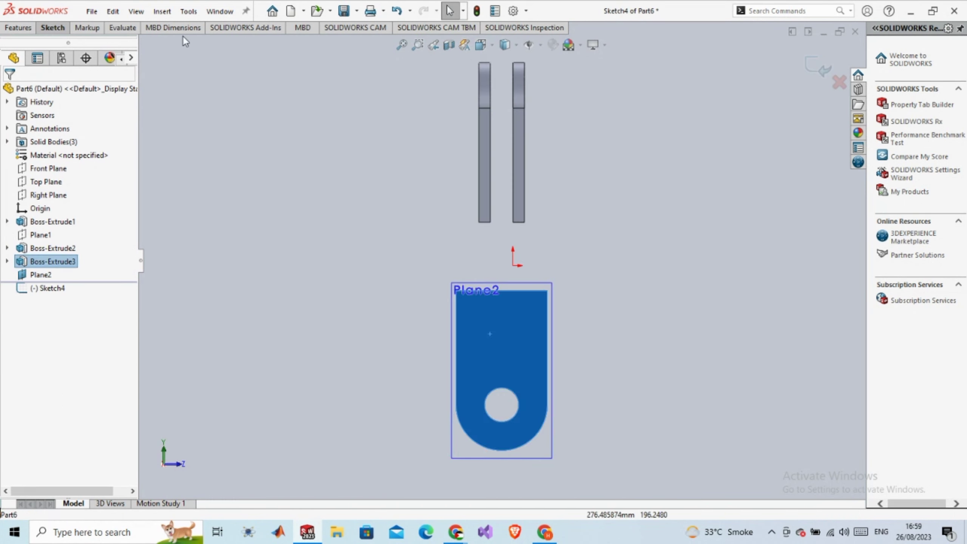
click(62, 29)
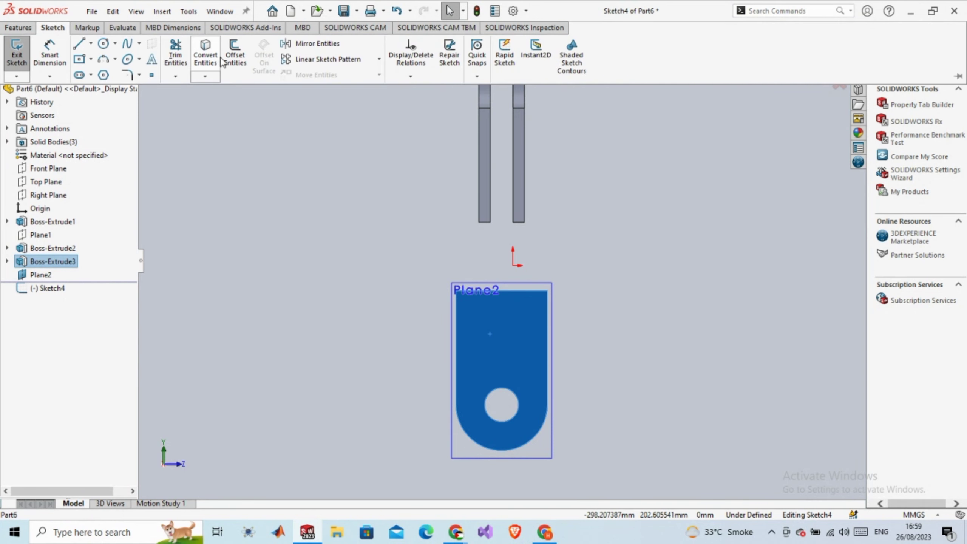
click(204, 55)
middle_drag(398, 193, 324, 219)
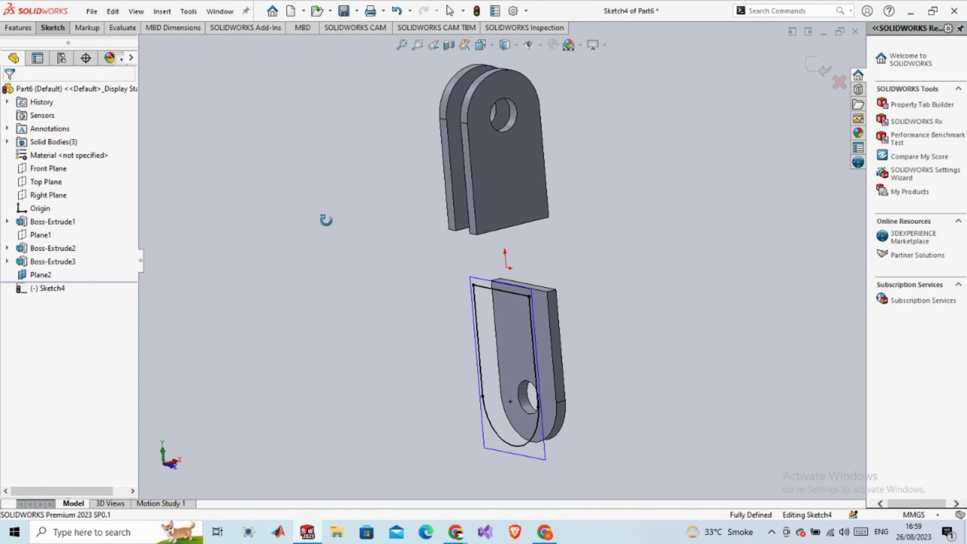
Convert the lower plate's circular hole edge into the sketch on the offset plane
scroll(516, 396, down, 5)
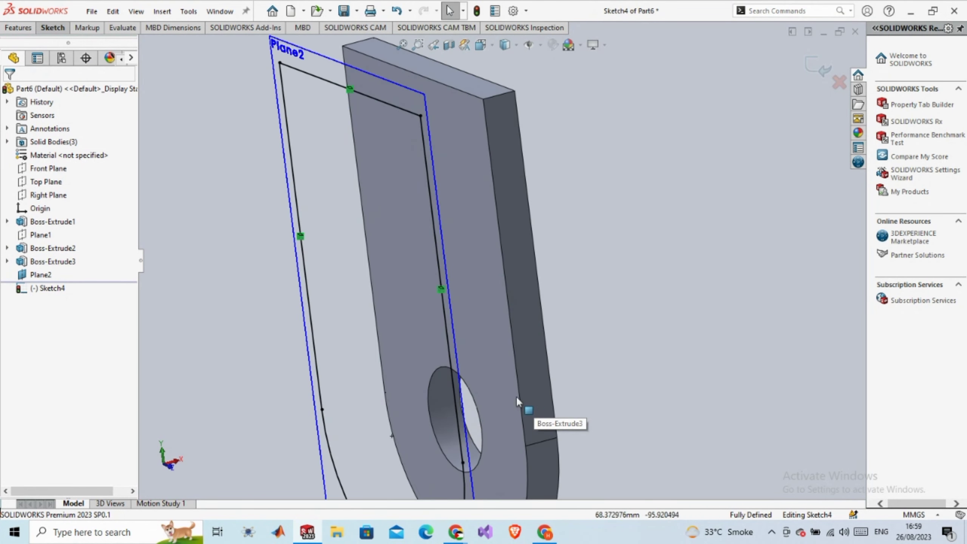
click(473, 399)
click(53, 29)
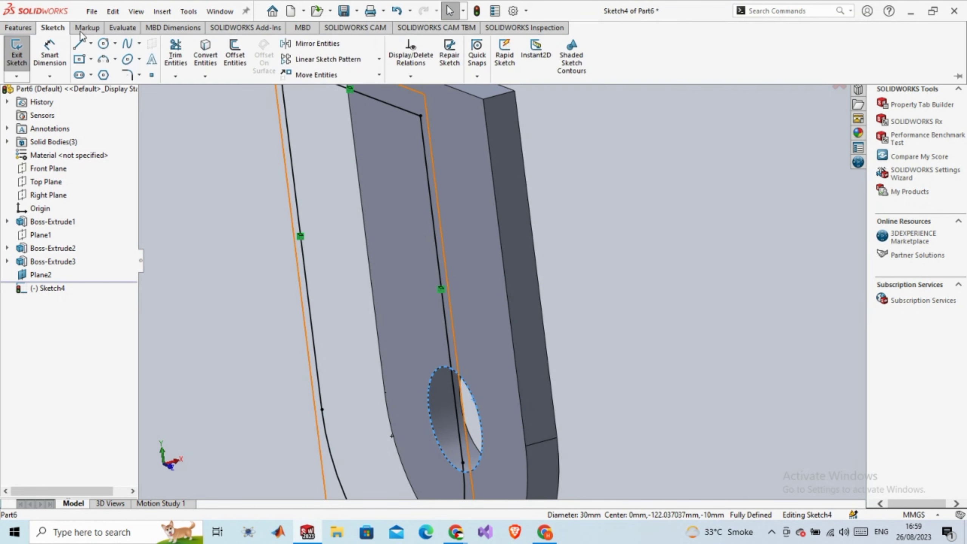
scroll(274, 193, up, 5)
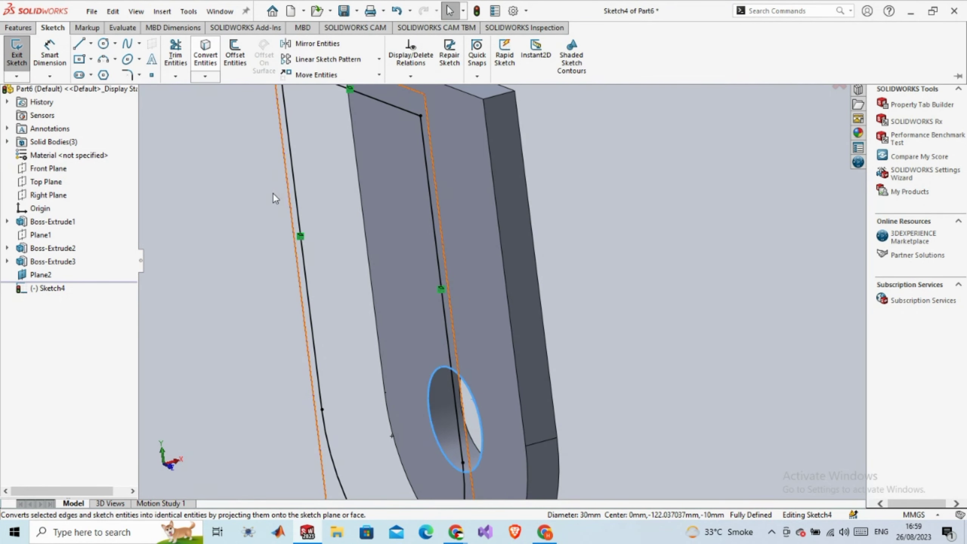
click(208, 61)
scroll(458, 329, down, 3)
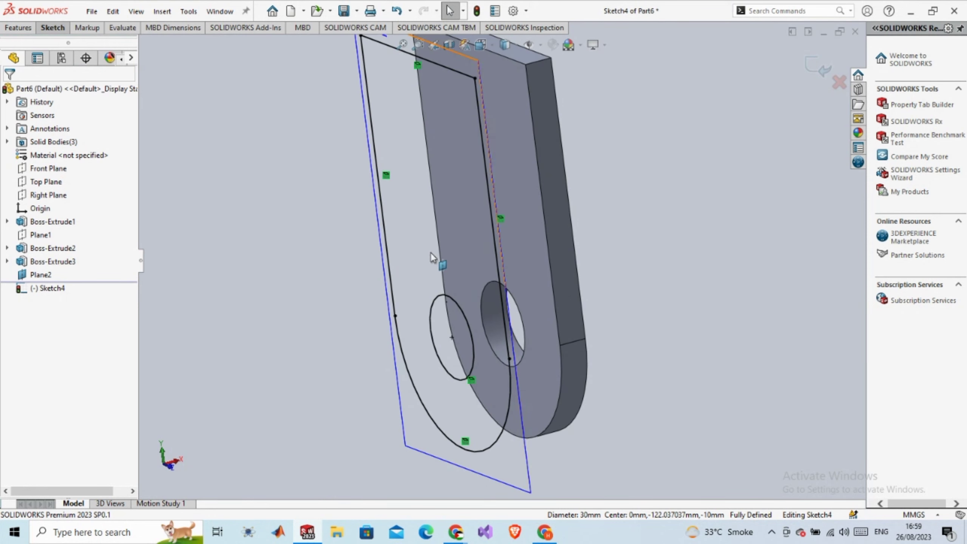
Extrude the converted profile as a Blind boss 10 mm deep, away from the first lower plate
scroll(502, 258, up, 3)
click(17, 28)
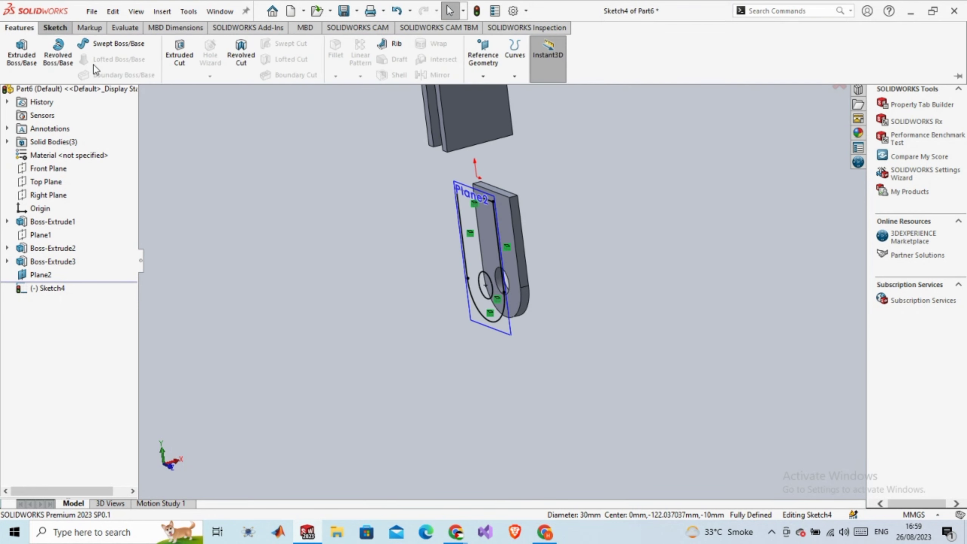
click(22, 59)
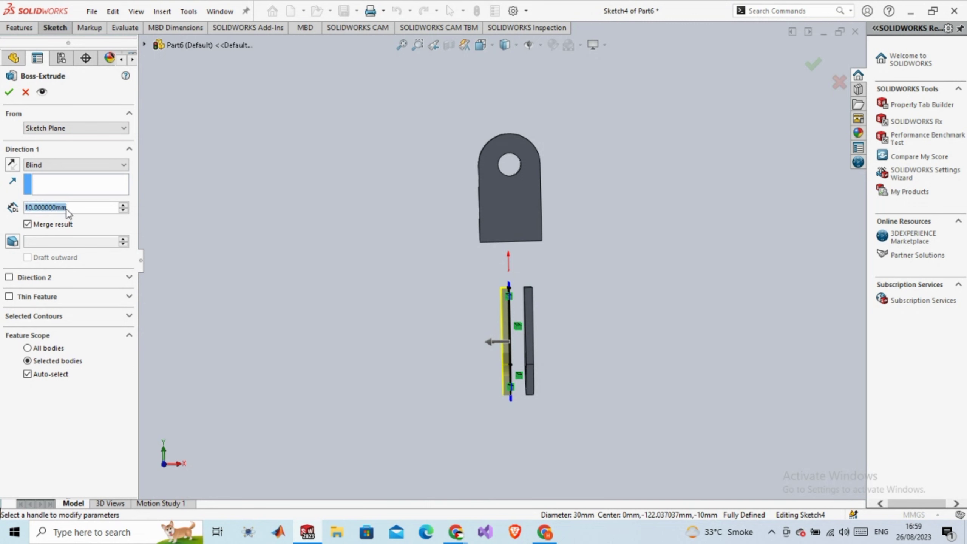
click(8, 91)
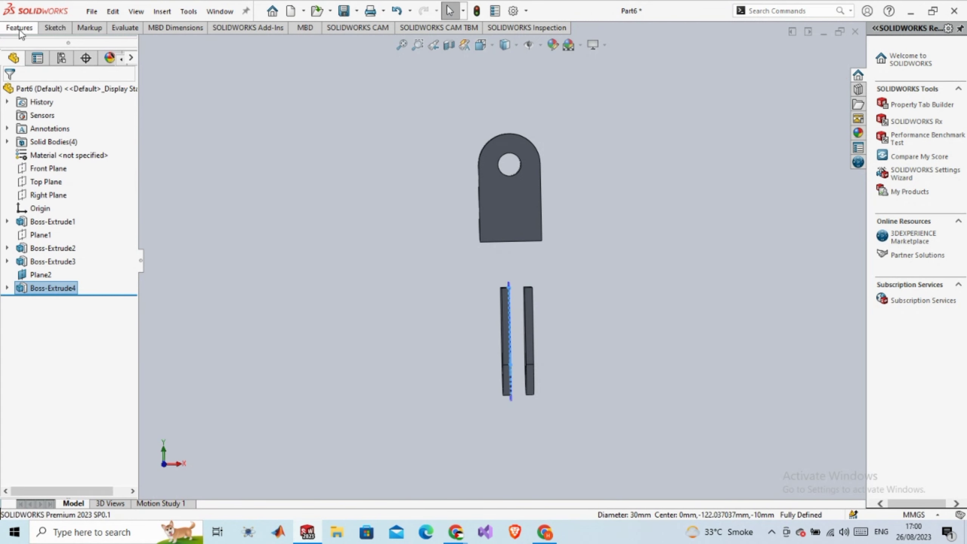
Hide the reference plane beside the lower plates and show the part in isometric view
click(155, 190)
middle_drag(155, 190, 265, 212)
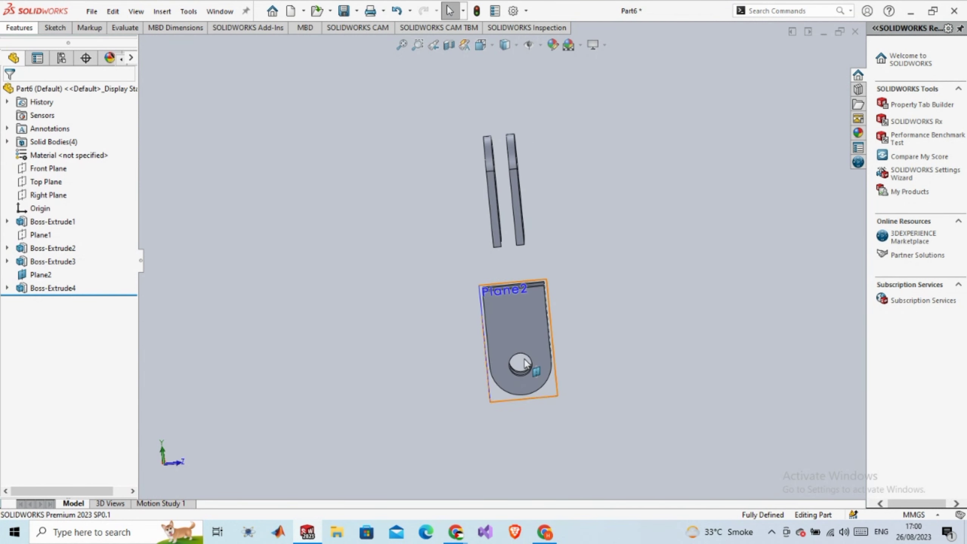
scroll(526, 363, down, 5)
right_click(558, 380)
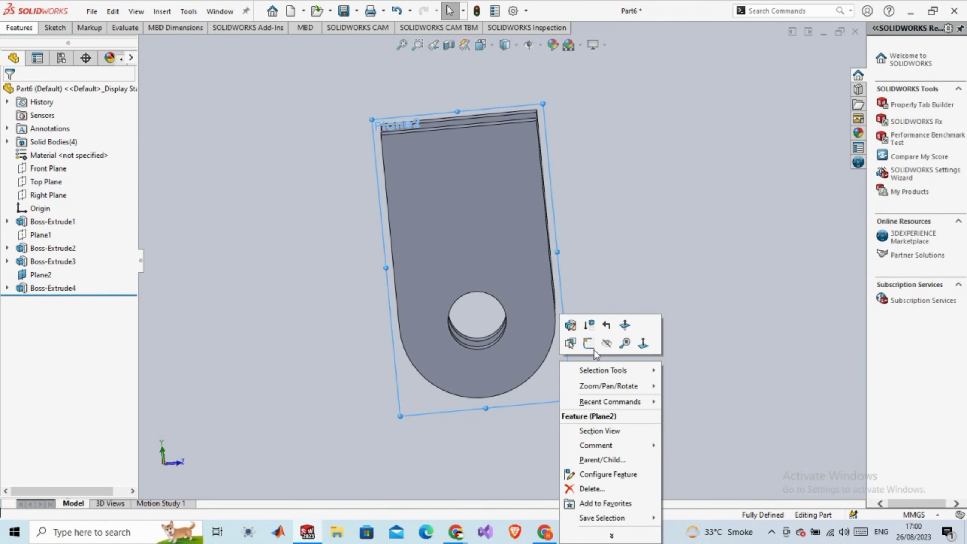
click(607, 349)
middle_drag(605, 350, 484, 66)
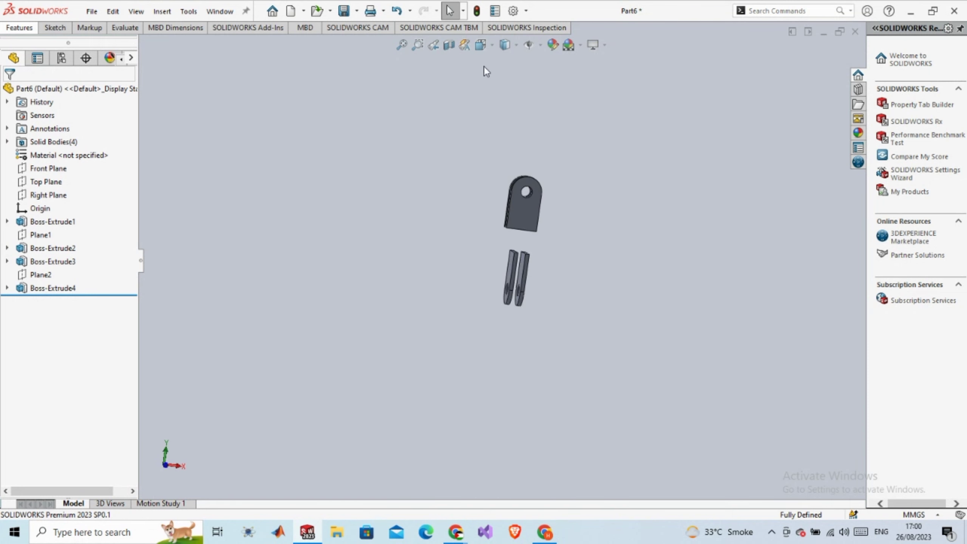
click(491, 46)
click(542, 82)
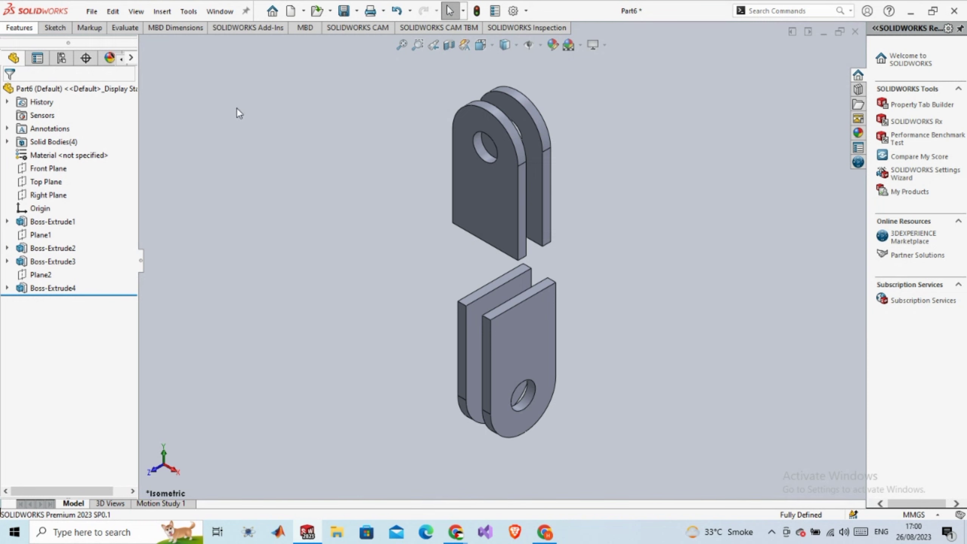
click(23, 30)
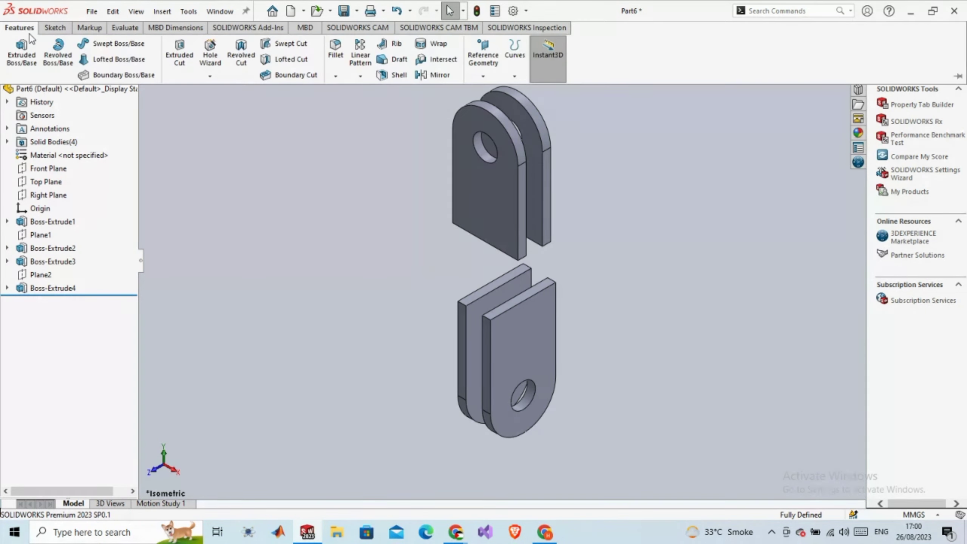
Start a loft using the bottom face of the front upper plate and the top face of the front lower plate as profiles
click(113, 60)
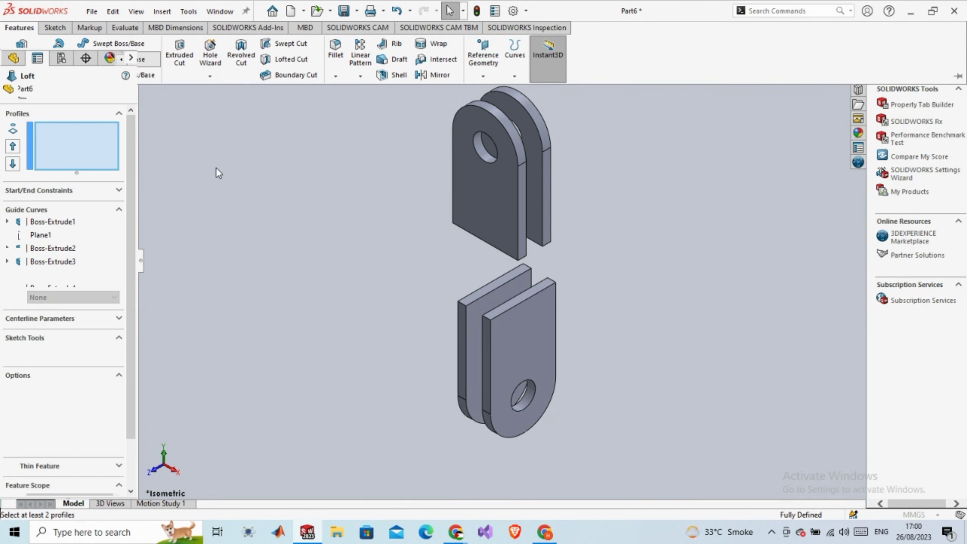
middle_drag(462, 276, 469, 214)
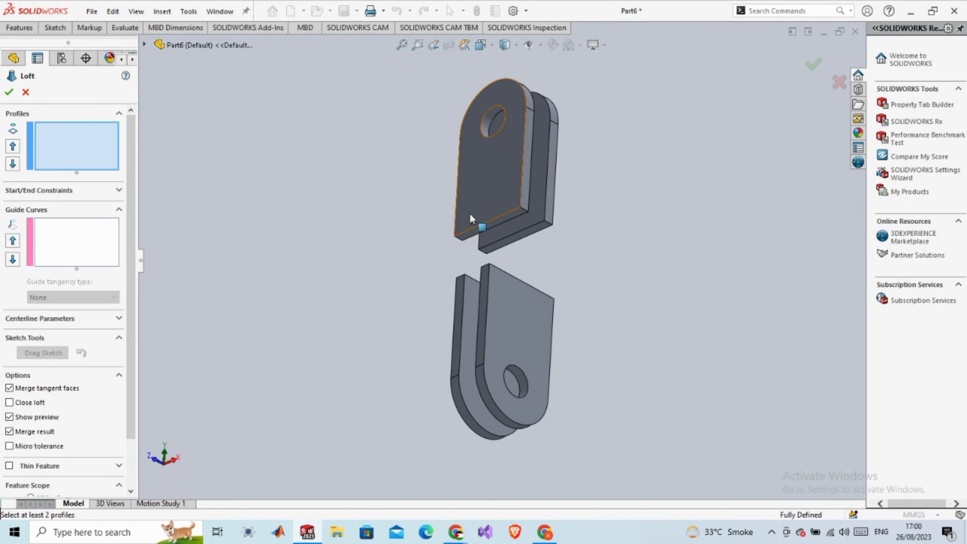
scroll(469, 213, down, 5)
click(544, 243)
scroll(526, 245, up, 6)
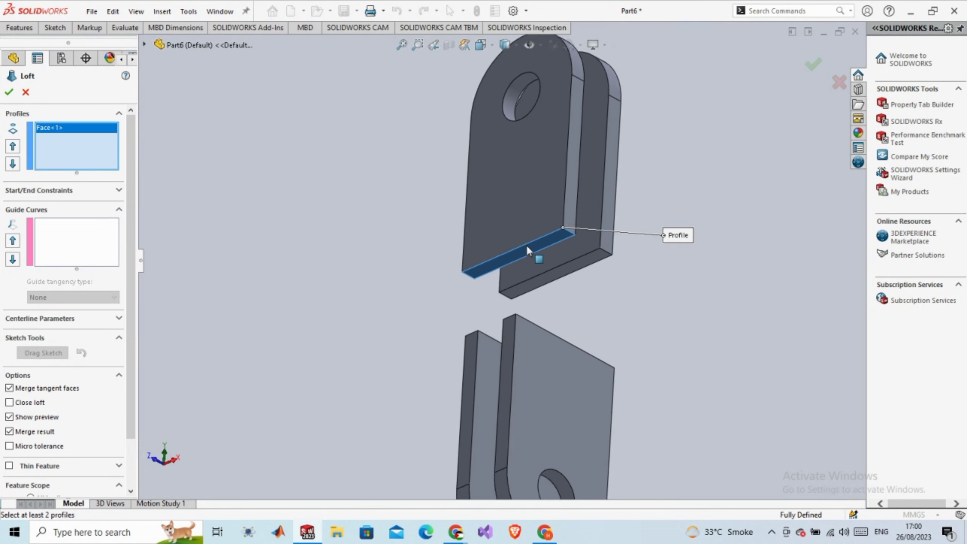
middle_drag(526, 244, 526, 388)
scroll(532, 297, down, 6)
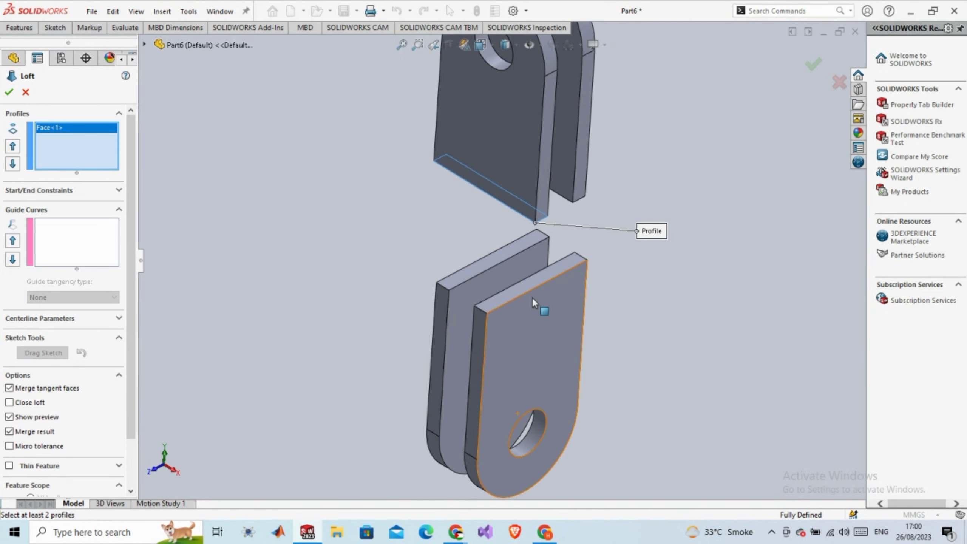
click(523, 270)
scroll(523, 271, up, 6)
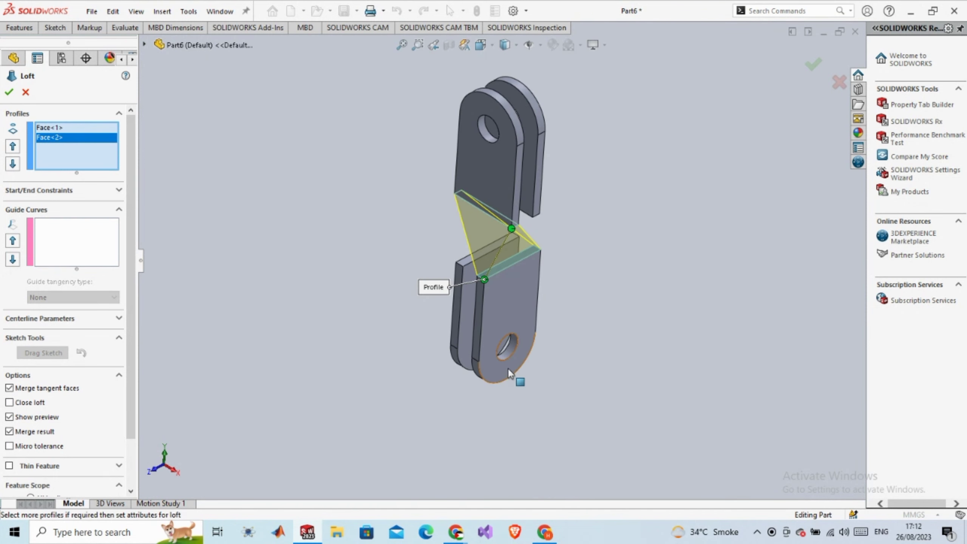
Try the loft's lower connector point at the neighbouring corner on the same end of the lower profile
middle_drag(508, 368, 450, 335)
scroll(480, 236, down, 6)
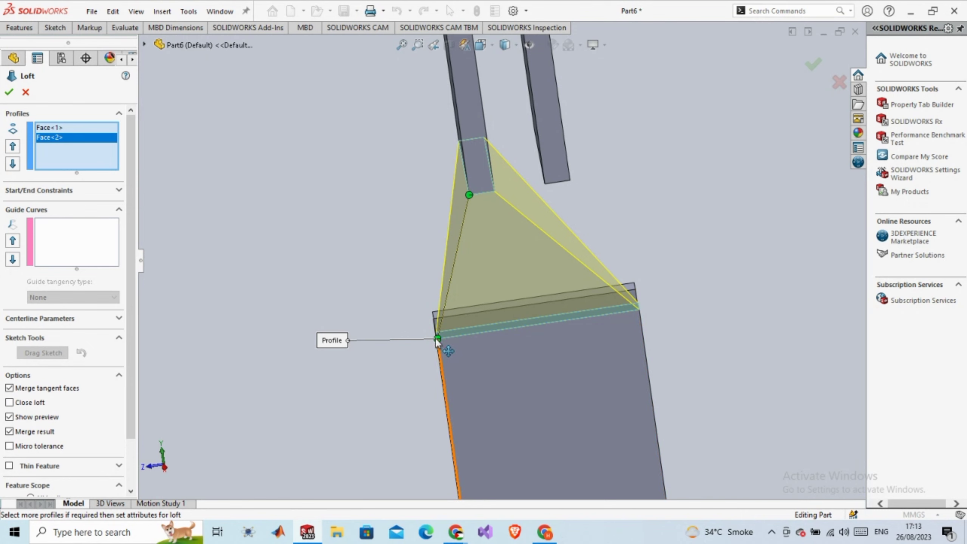
drag(438, 337, 482, 338)
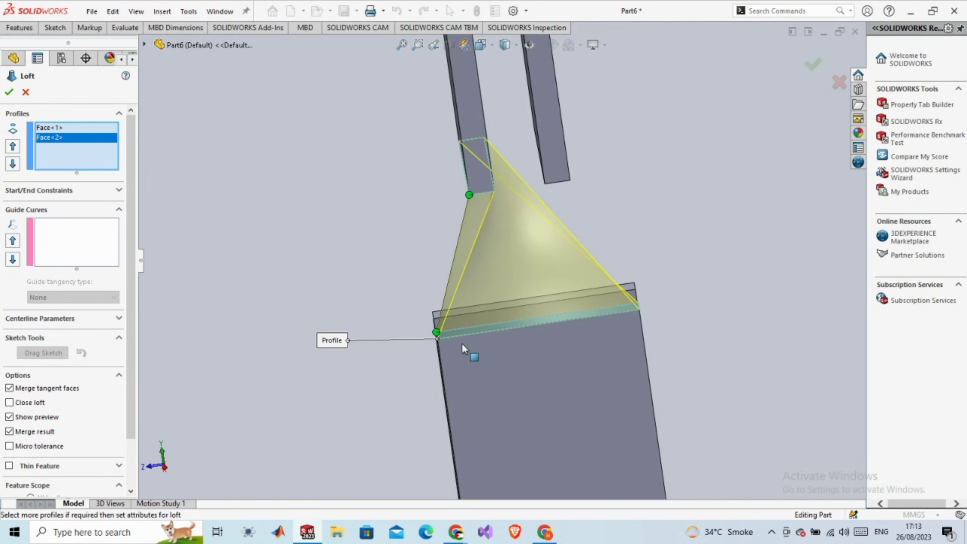
scroll(441, 351, down, 3)
middle_drag(441, 351, 484, 317)
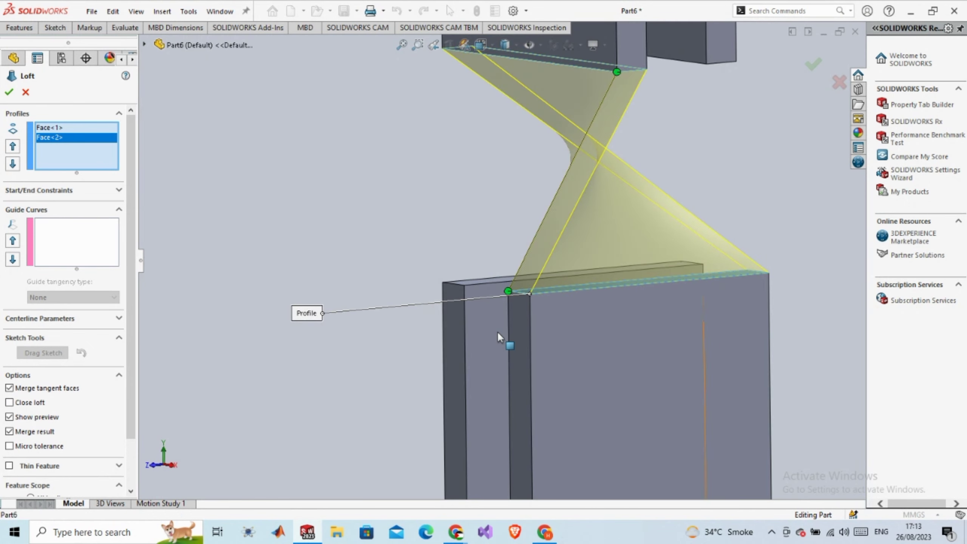
scroll(497, 330, up, 3)
scroll(514, 293, down, 3)
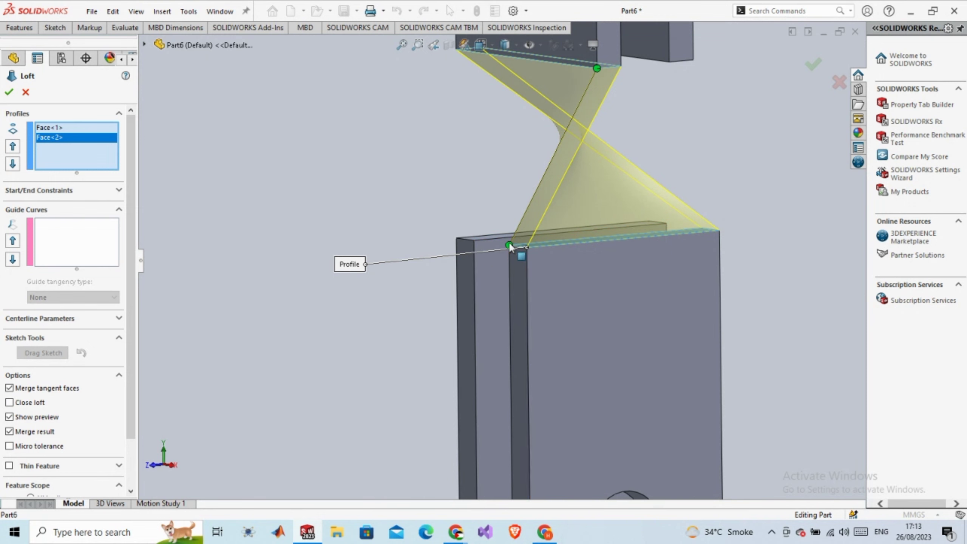
Move the lower connector to the outer-face corner at the profile's opposite end so the outsides connect, and accept the loft
middle_drag(624, 280, 621, 204)
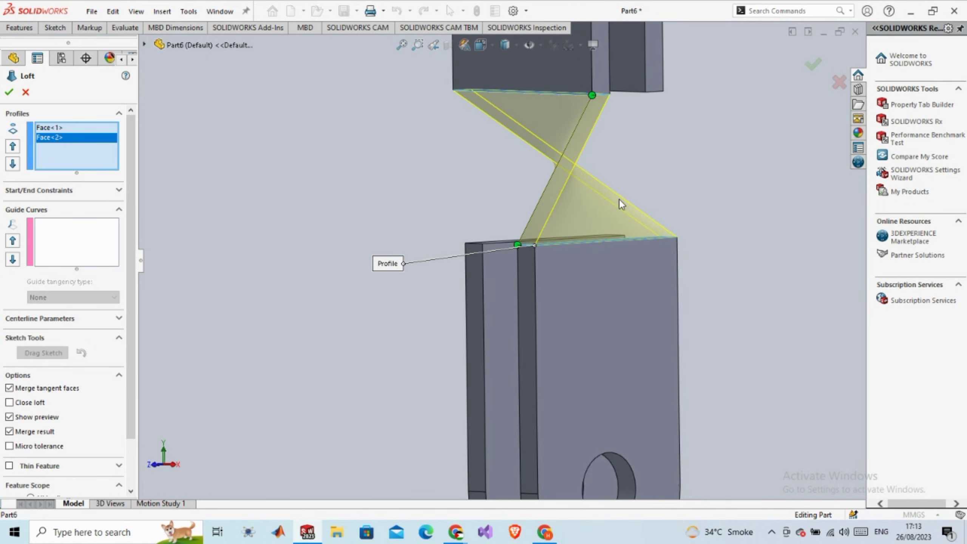
drag(518, 245, 662, 234)
middle_drag(729, 276, 636, 317)
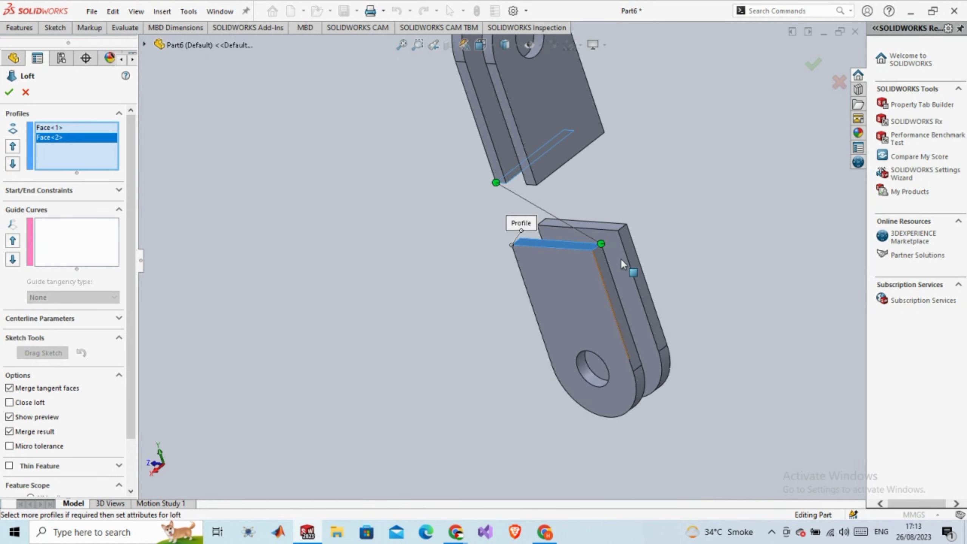
scroll(625, 262, down, 3)
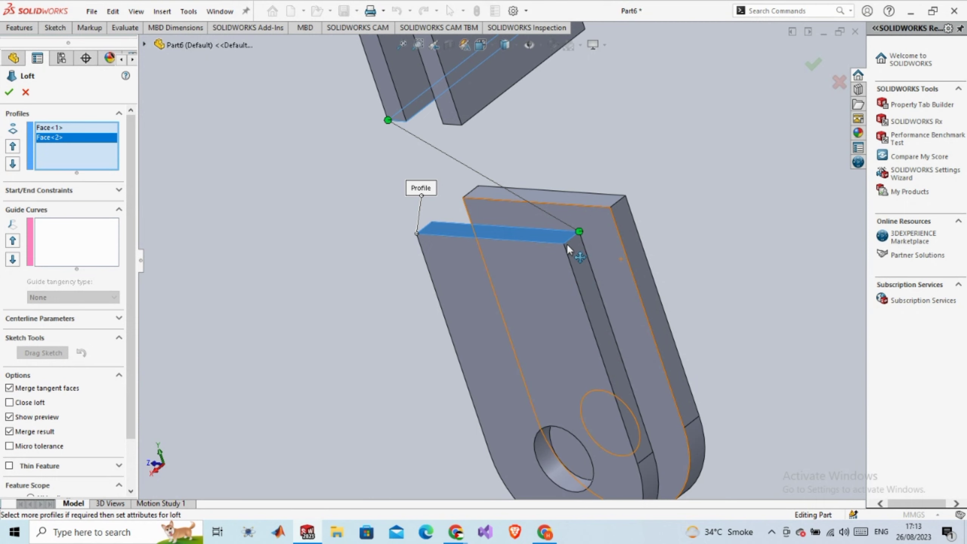
drag(567, 245, 565, 245)
scroll(624, 240, up, 4)
middle_drag(655, 218, 520, 304)
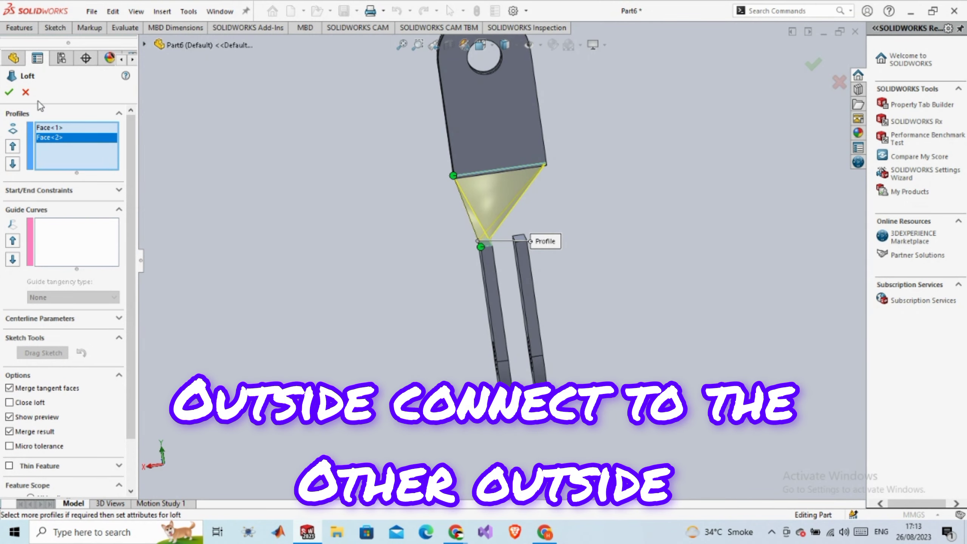
click(8, 91)
middle_drag(202, 171, 225, 139)
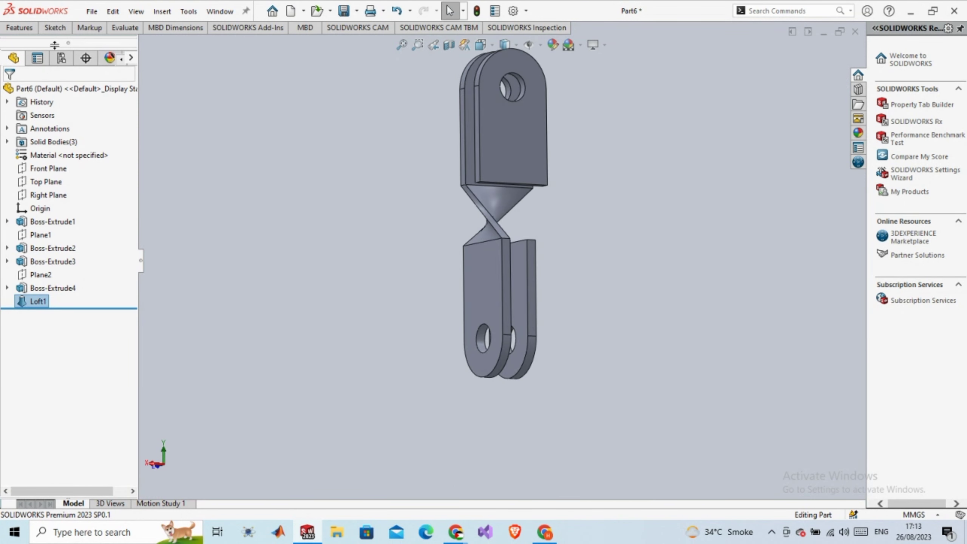
Start a second loft between the bottom face of the remaining upper plate and the top face of the remaining lower plate
click(19, 27)
click(118, 59)
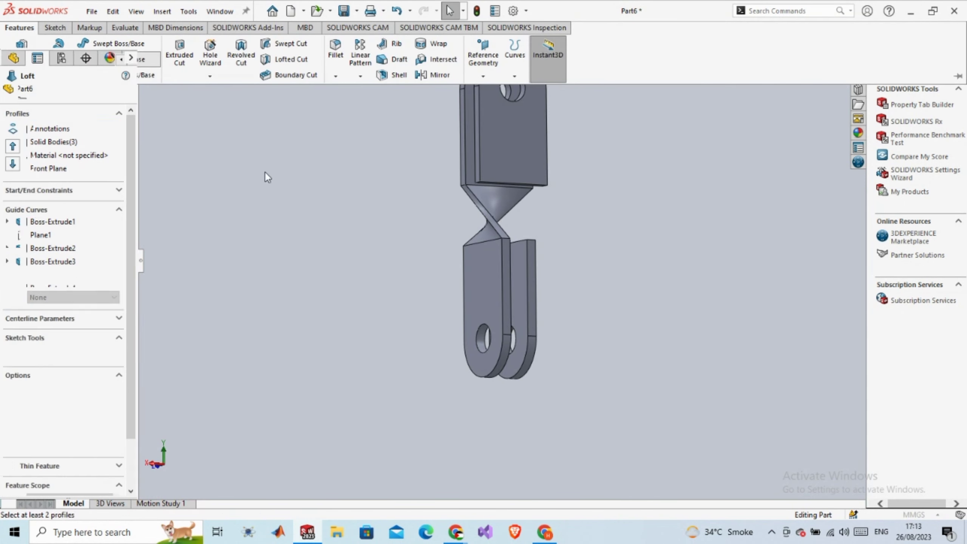
middle_drag(263, 209, 523, 189)
scroll(561, 198, down, 5)
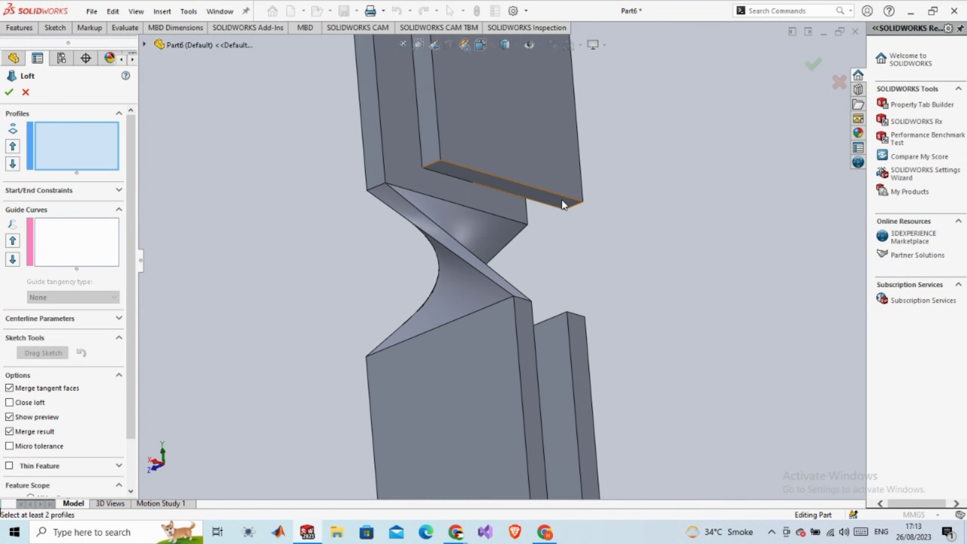
click(562, 201)
scroll(581, 223, up, 5)
middle_drag(582, 223, 544, 259)
scroll(532, 311, down, 3)
click(530, 310)
scroll(530, 309, up, 3)
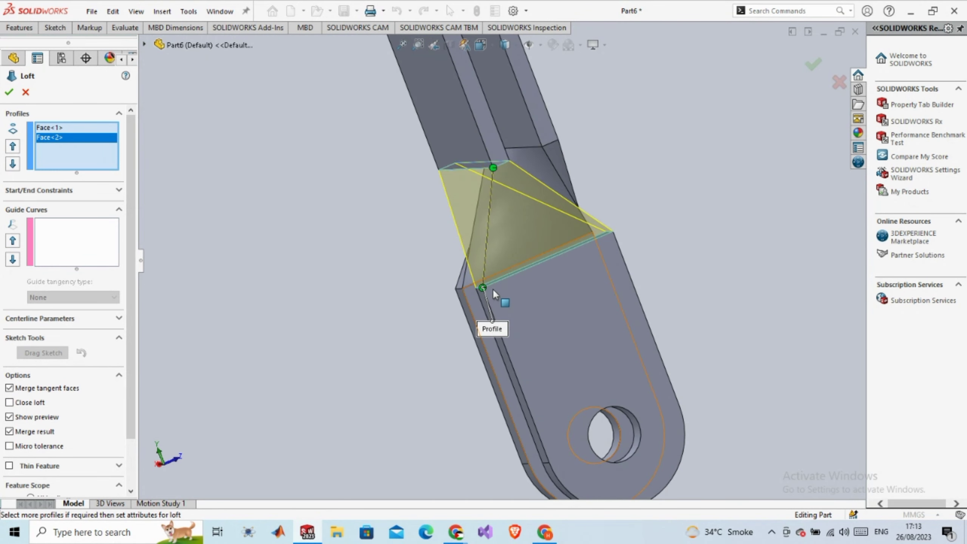
Move the second loft's lower connector to the corner at the profile's opposite end and accept the loft
scroll(493, 290, down, 3)
drag(465, 285, 687, 218)
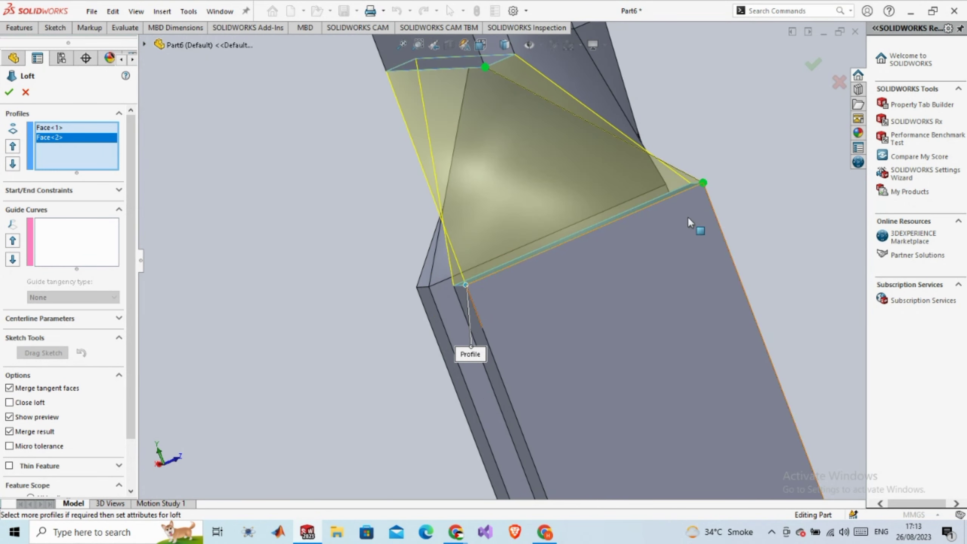
scroll(731, 221, up, 3)
middle_drag(729, 216, 322, 364)
scroll(480, 205, down, 2)
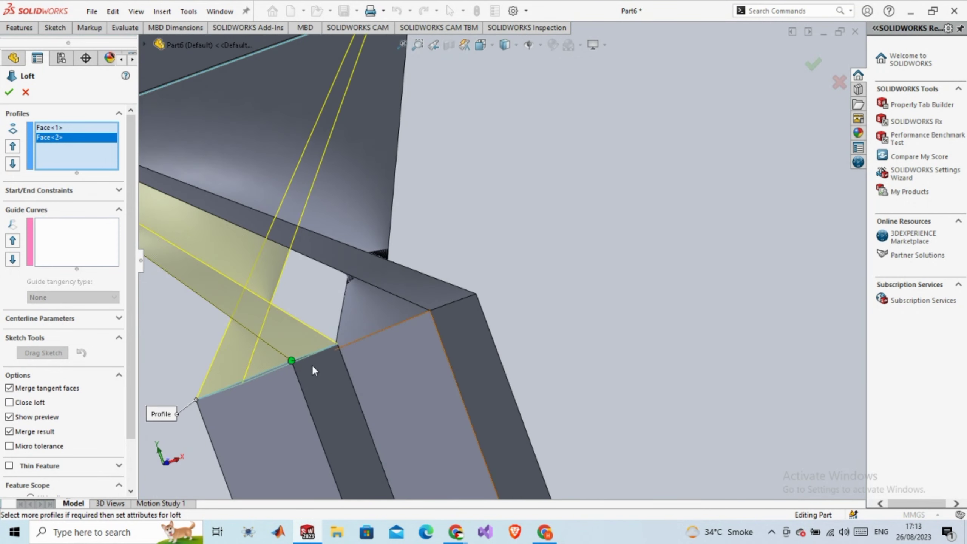
scroll(293, 360, up, 4)
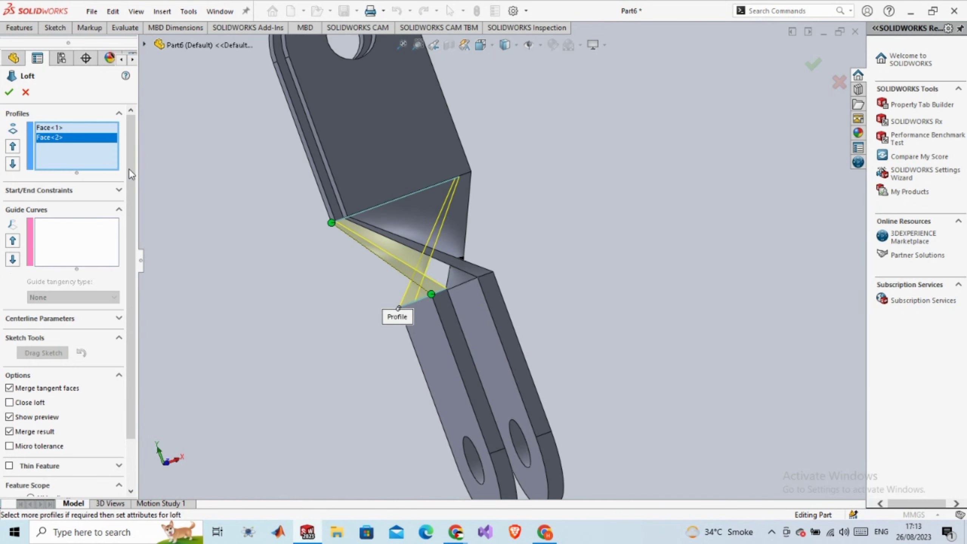
click(8, 91)
scroll(210, 267, up, 4)
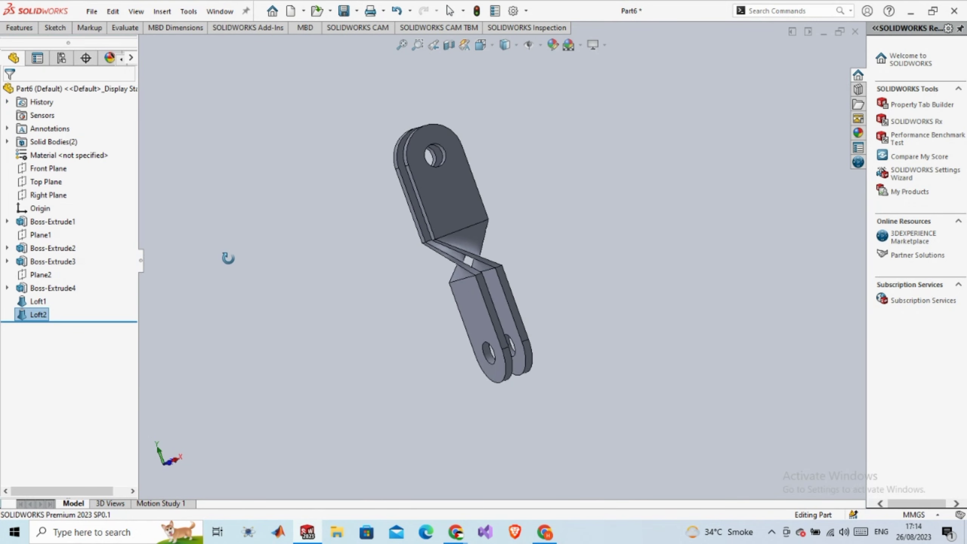
Inspect the two lofted transitions from several sides and in the isometric view
middle_drag(227, 257, 475, 198)
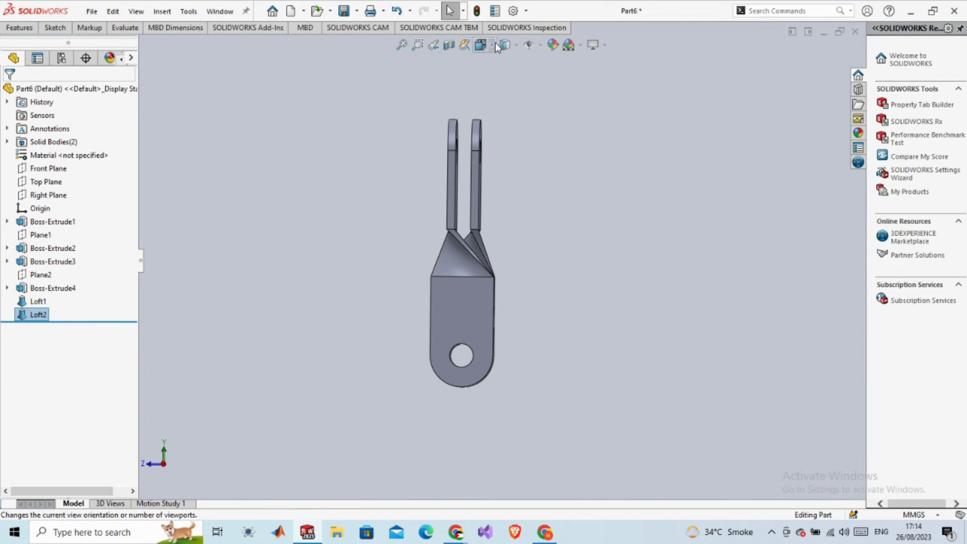
click(480, 45)
click(549, 79)
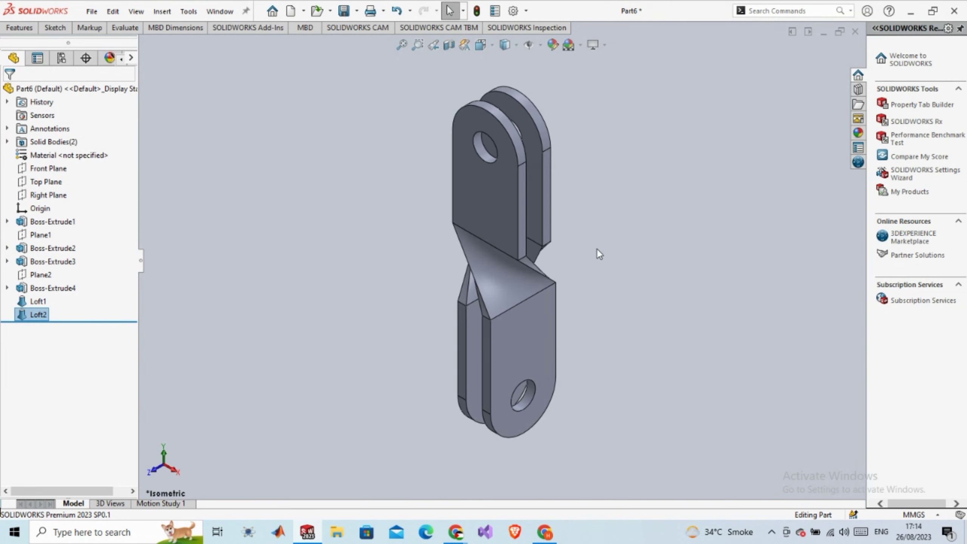
middle_drag(603, 283, 449, 451)
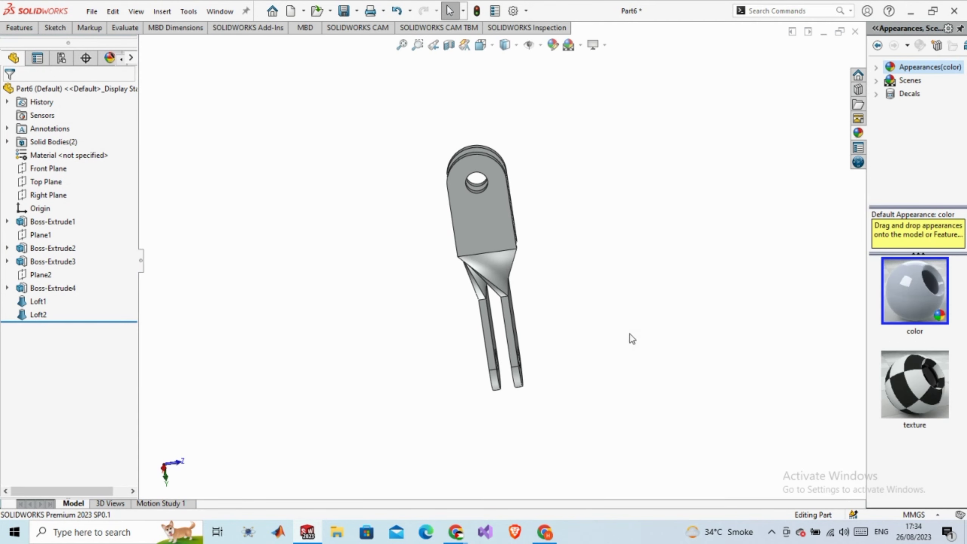
Apply the polished steel metal appearance to the outer flat face of the round-ended plate
middle_drag(630, 338, 761, 212)
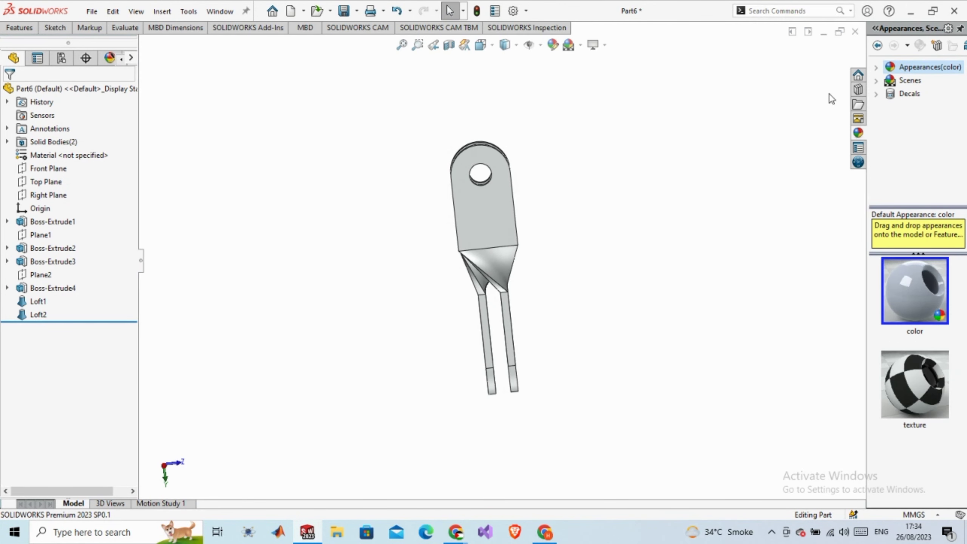
click(875, 67)
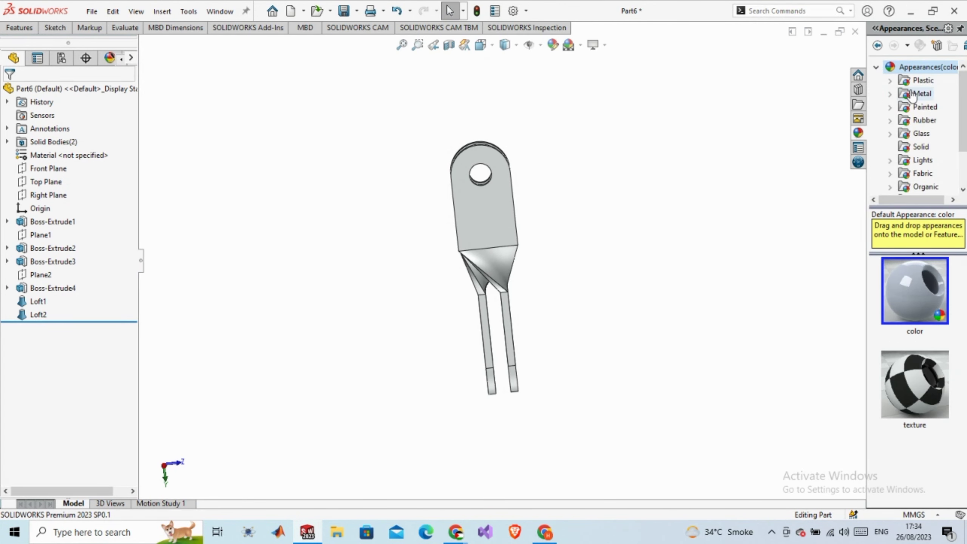
click(921, 94)
drag(915, 291, 501, 228)
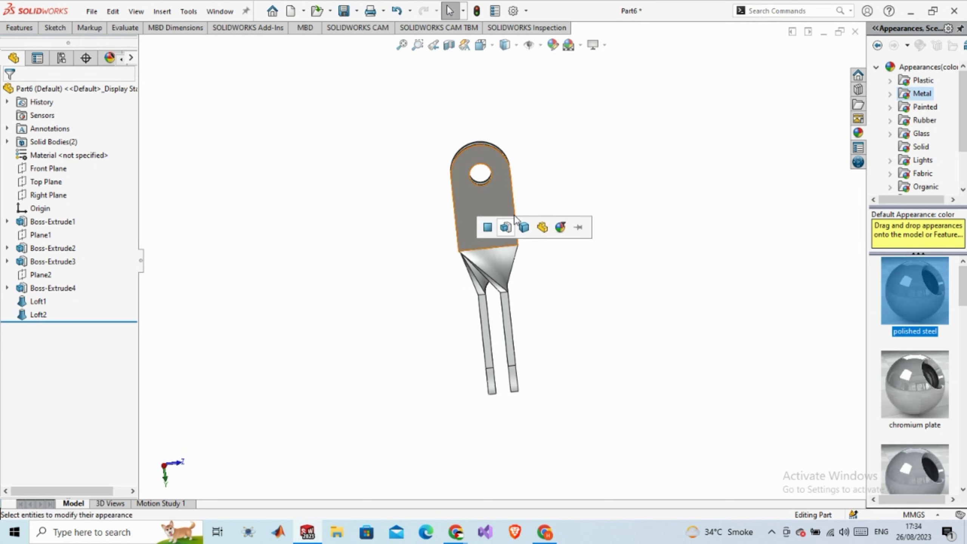
click(490, 229)
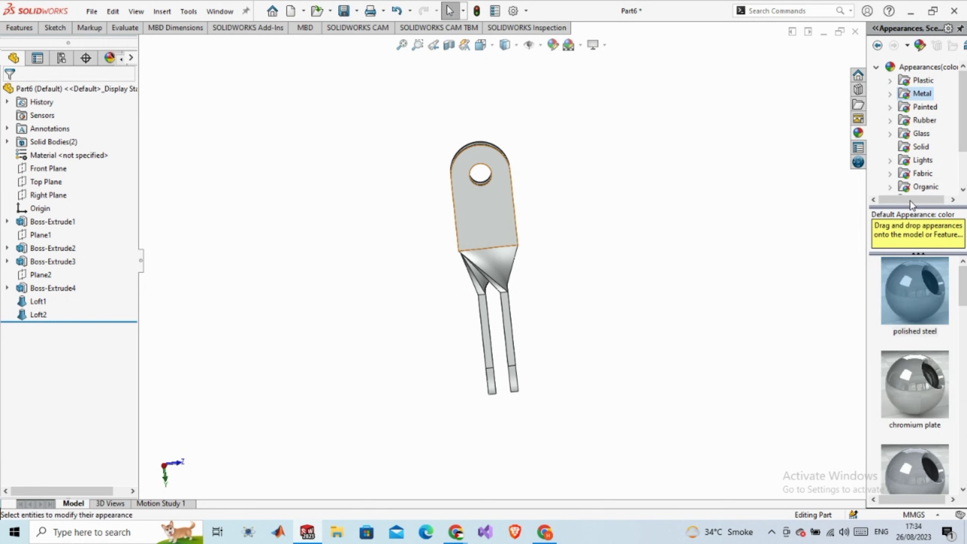
Try to apply the basic scene Backdrop - Black with Fill Lights
scroll(924, 103, down, 1)
scroll(924, 97, up, 1)
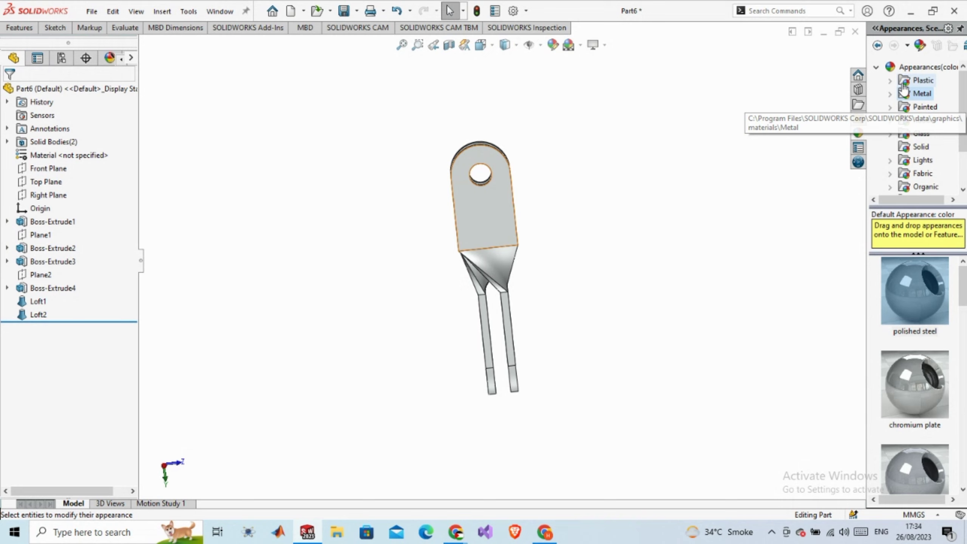
click(876, 66)
click(875, 80)
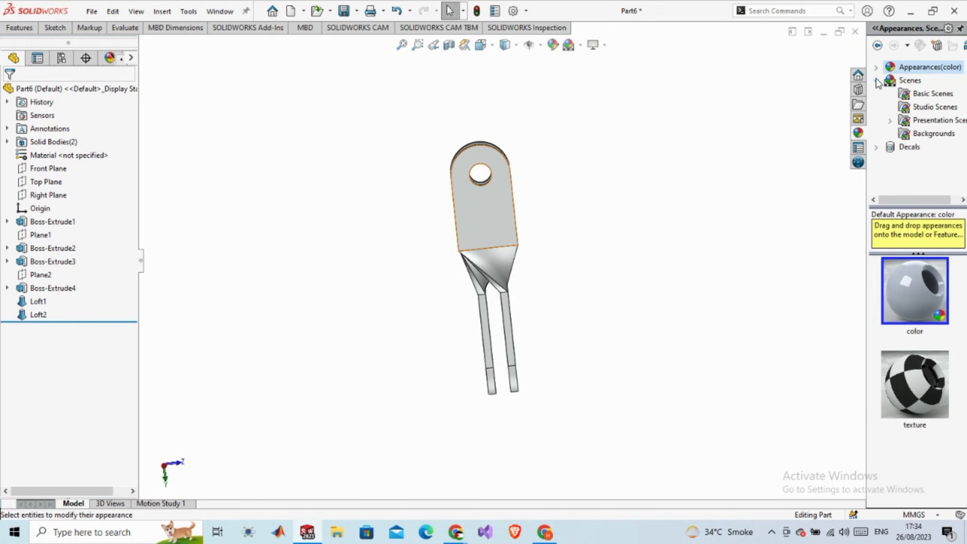
click(932, 94)
scroll(933, 335, down, 5)
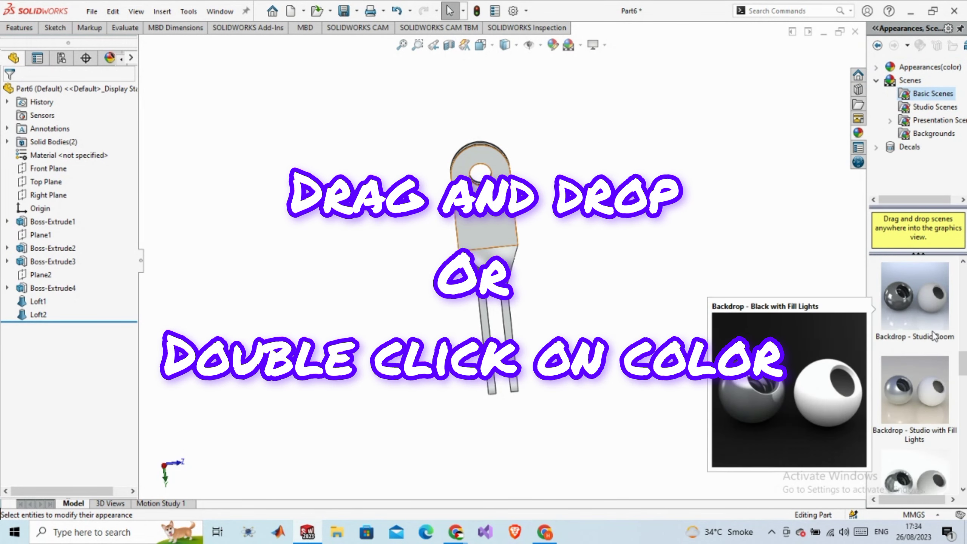
scroll(930, 328, up, 2)
double_click(920, 303)
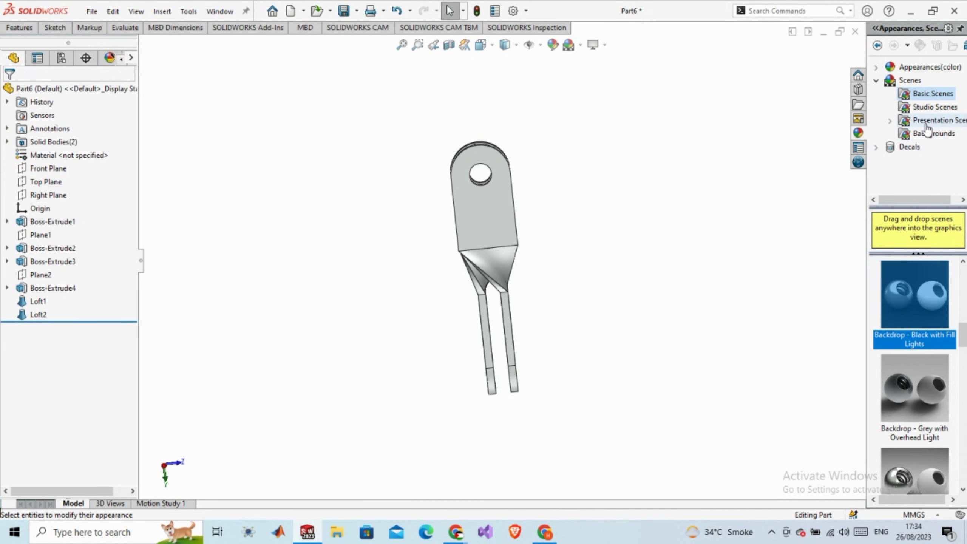
Apply the presentation scene Urban 1 Image 2 as the background of the graphics view
click(929, 109)
click(934, 122)
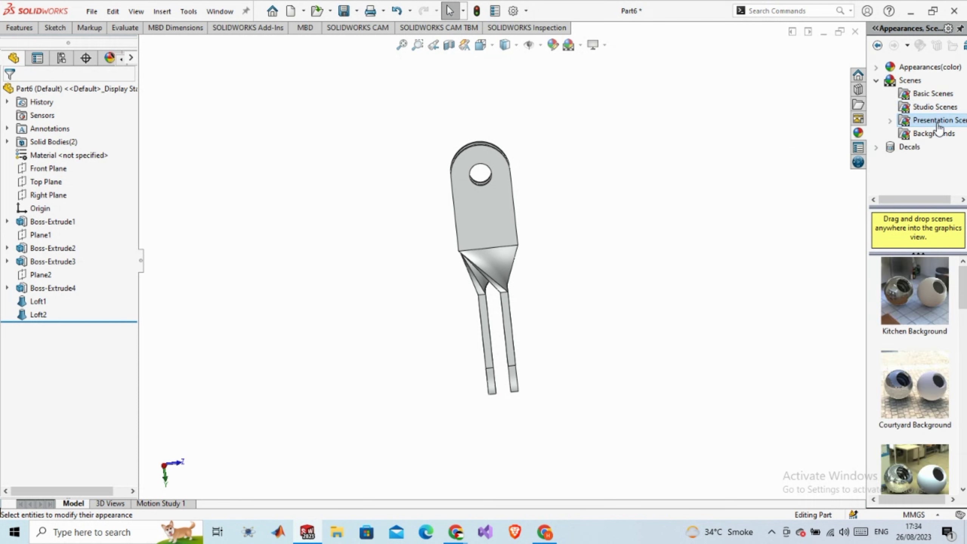
click(889, 121)
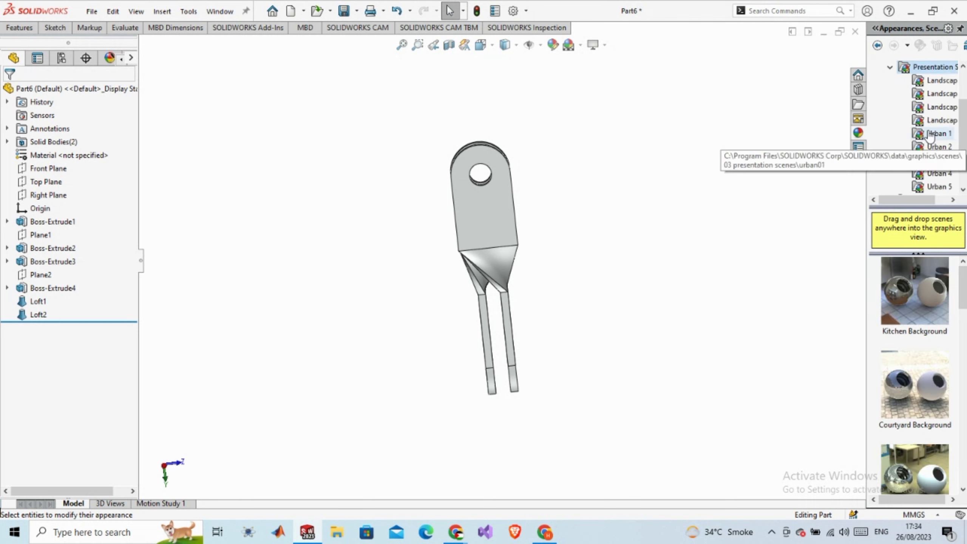
click(928, 134)
scroll(930, 344, down, 3)
drag(931, 345, 756, 312)
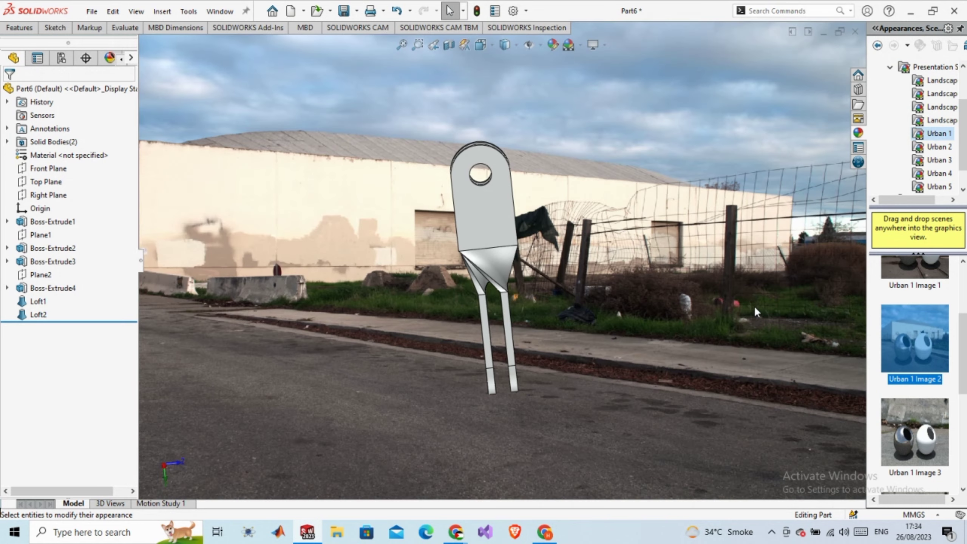
Try the Urban 1 Image 5 presentation scene as background, and replace it with Urban 1 Image 6
middle_drag(720, 299, 661, 320)
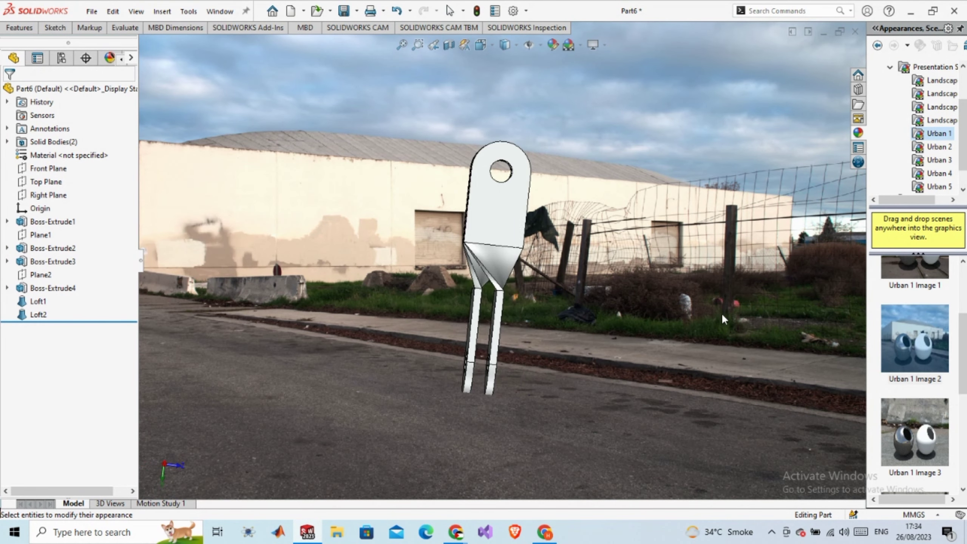
scroll(896, 398, down, 3)
scroll(897, 398, down, 3)
drag(909, 358, 736, 317)
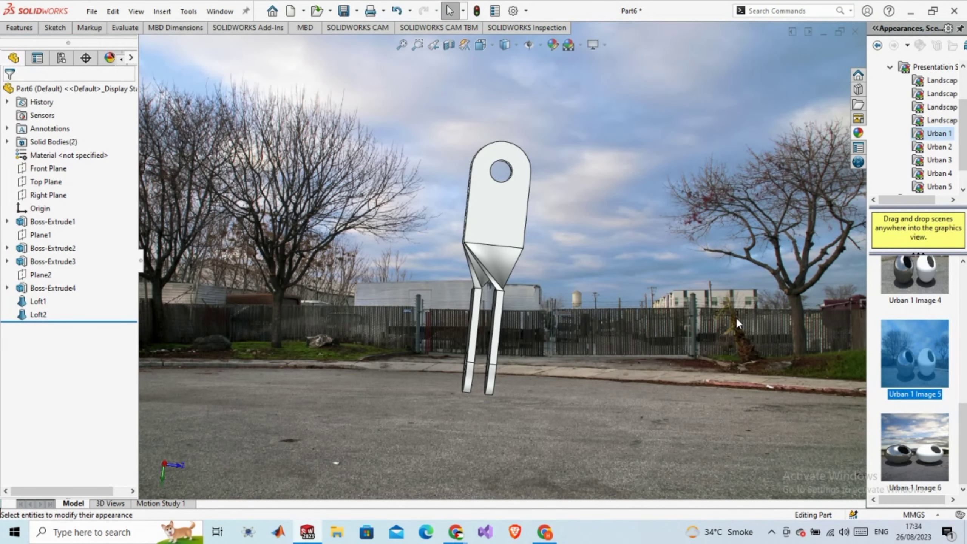
double_click(896, 444)
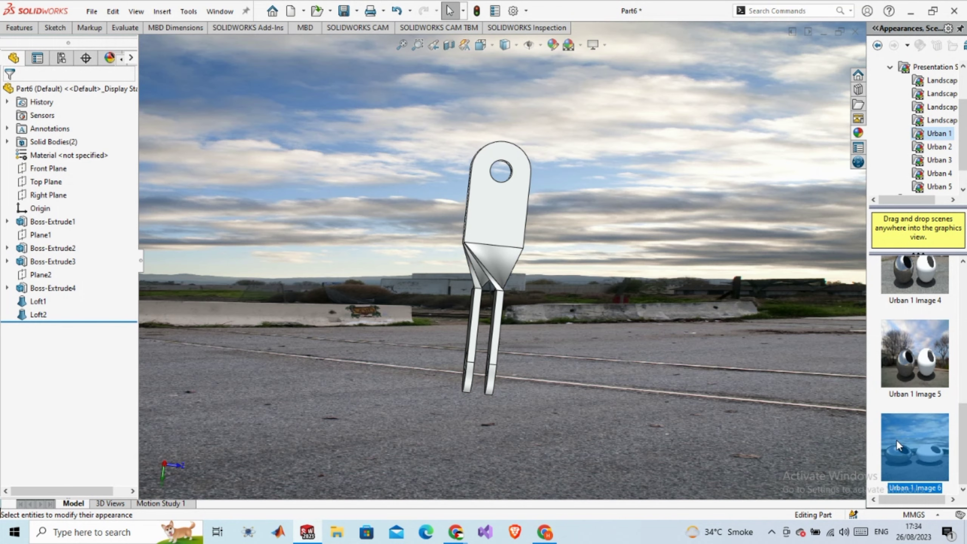
middle_drag(573, 320, 670, 349)
Look through the preview images of the Urban presentation scene collections, and collapse the scene library
click(938, 174)
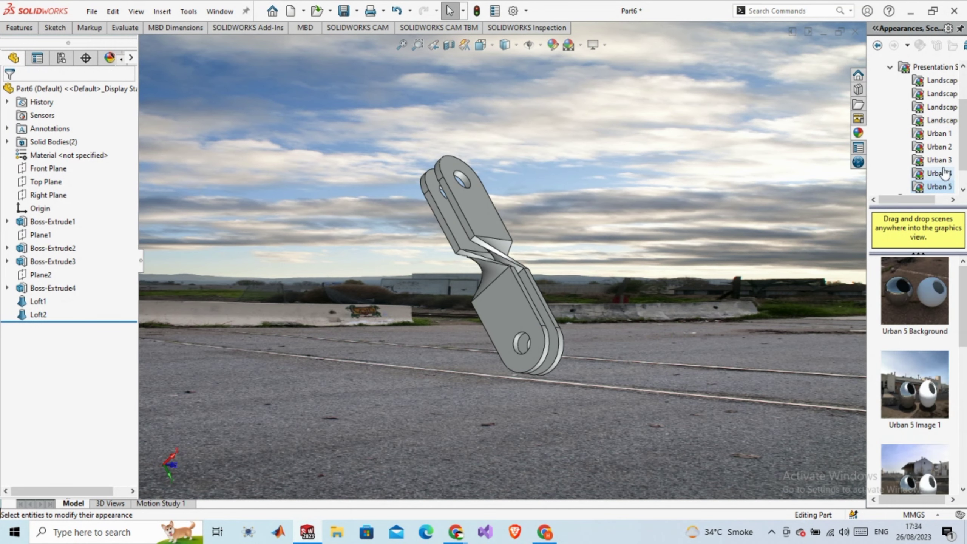
click(940, 150)
click(941, 134)
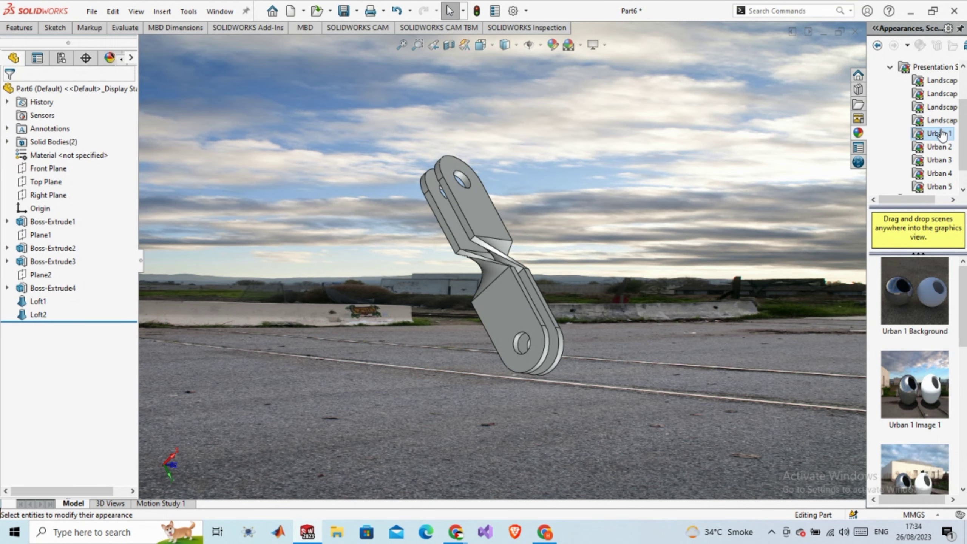
click(938, 173)
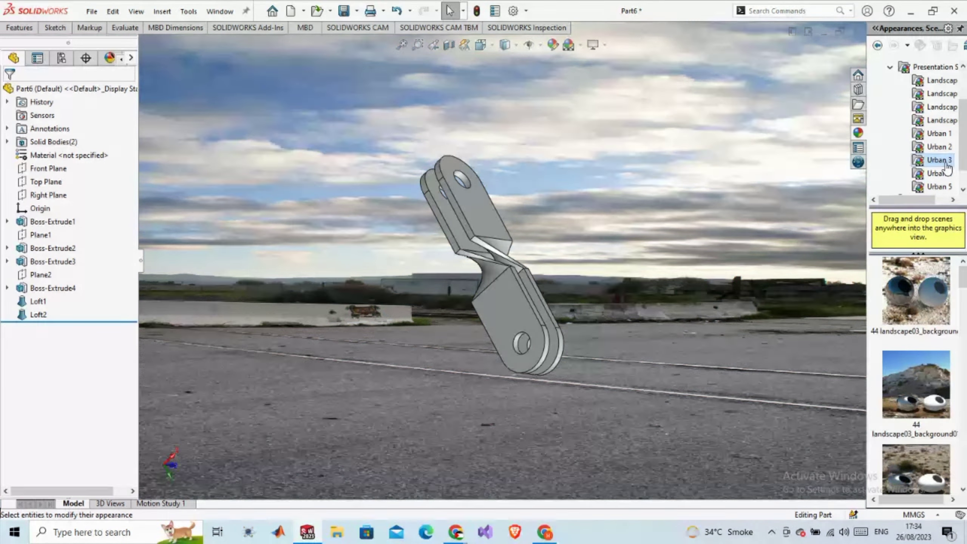
click(942, 187)
scroll(936, 351, down, 5)
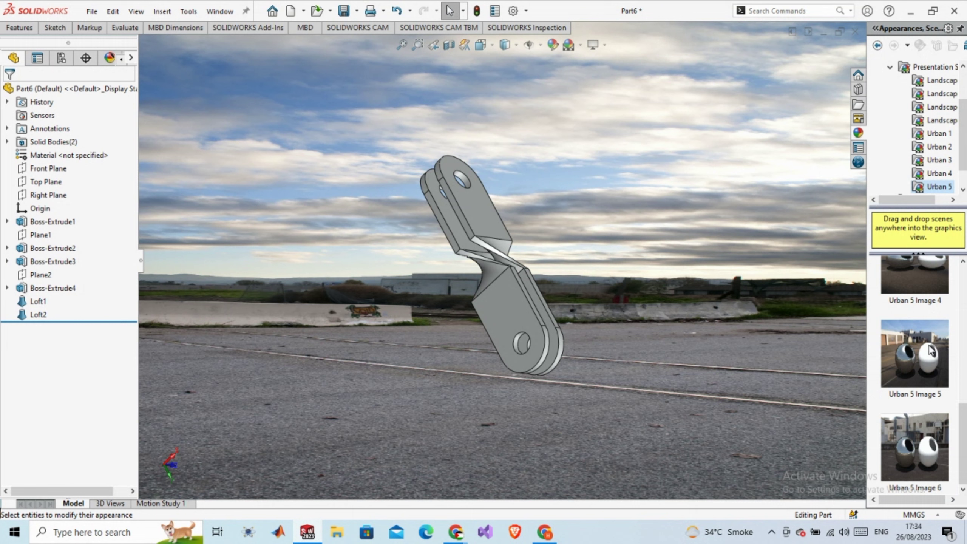
click(889, 67)
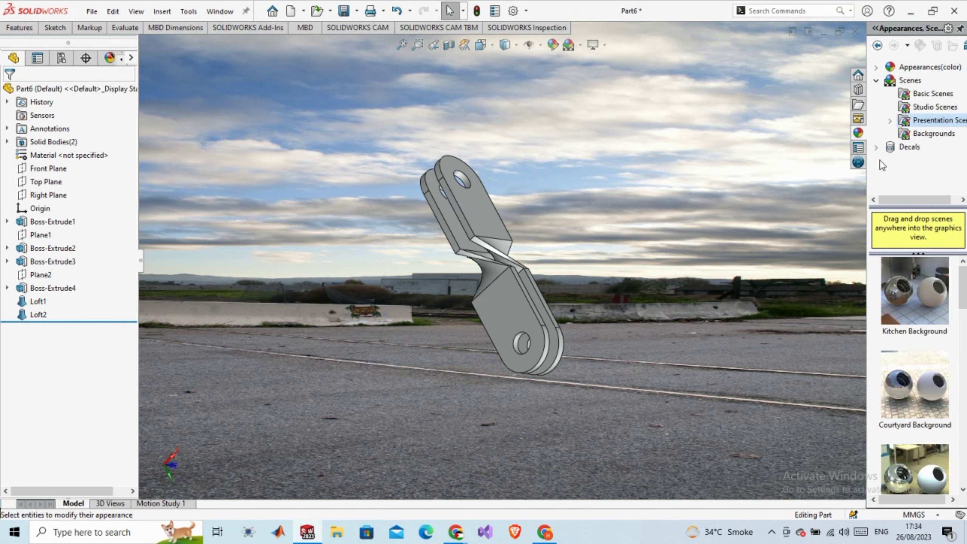
click(890, 122)
click(890, 68)
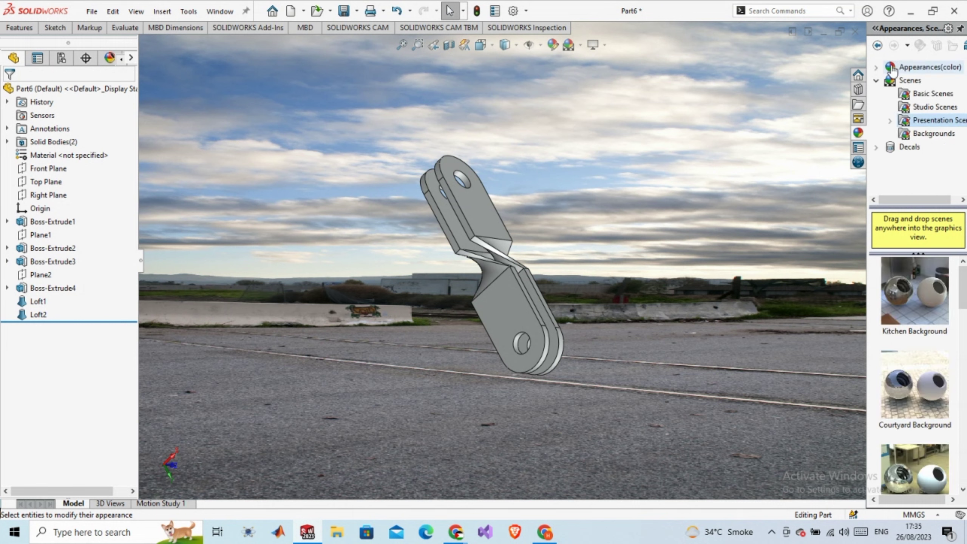
click(875, 81)
Open the logos collection of the decals library and find the DS SolidWorks Let's Go Design decal
click(875, 94)
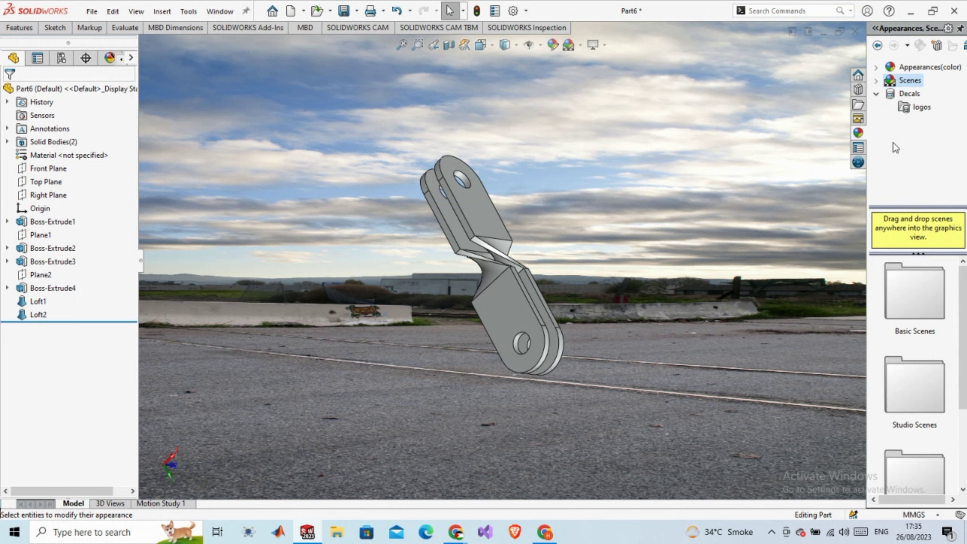
click(919, 108)
scroll(922, 341, down, 3)
scroll(921, 341, up, 3)
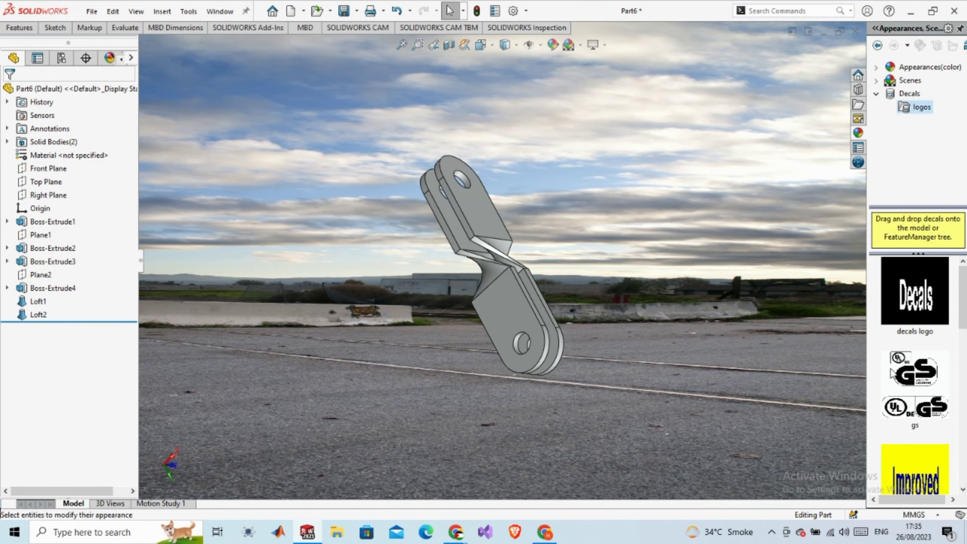
scroll(891, 375, down, 5)
mouse_move(924, 370)
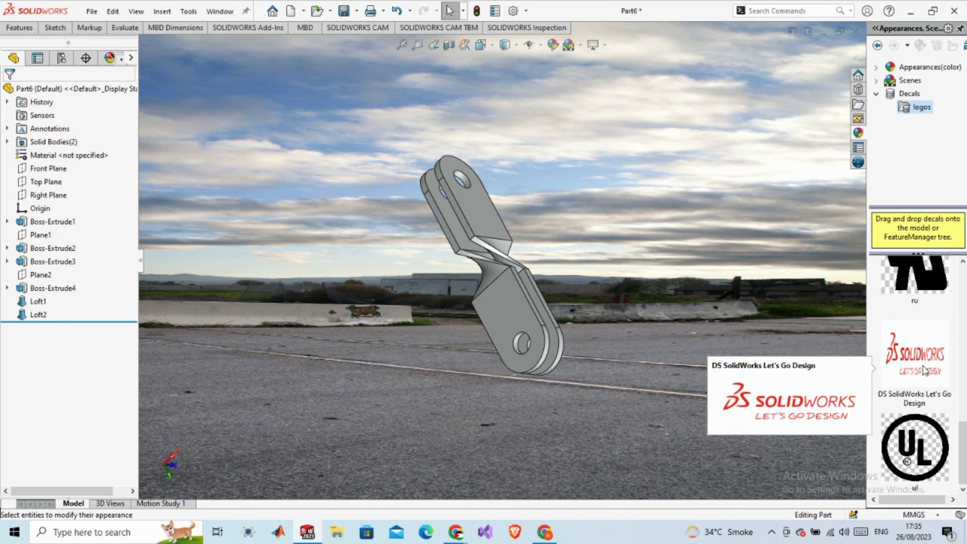
drag(917, 358, 508, 337)
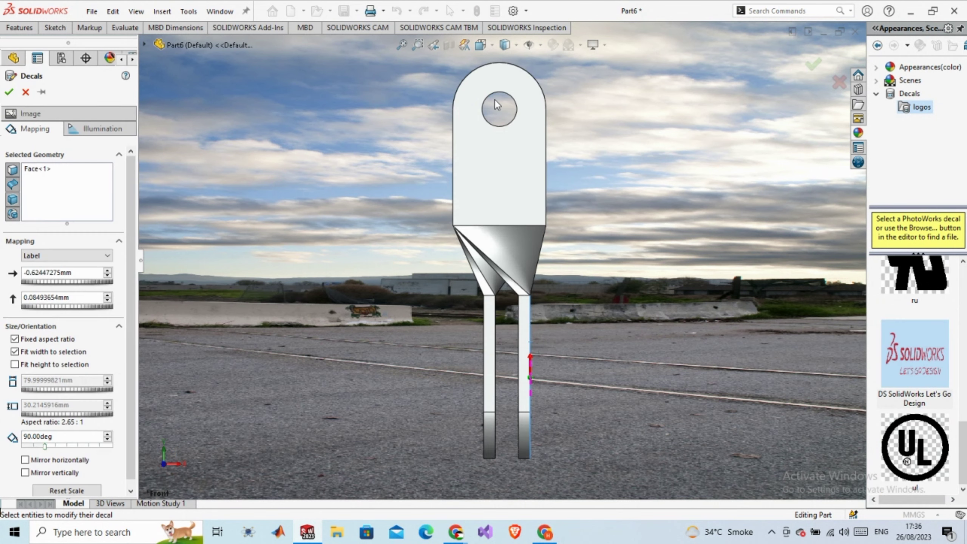
click(491, 44)
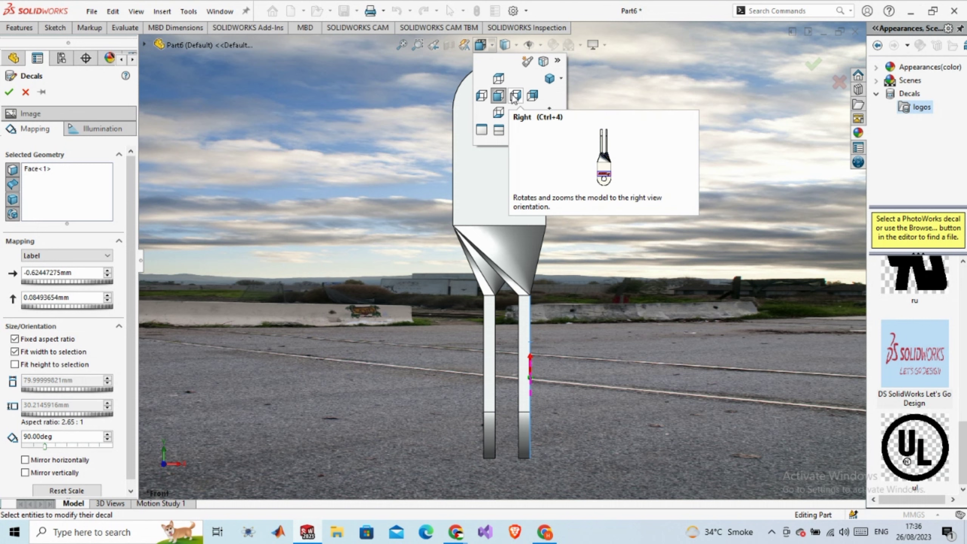
click(531, 97)
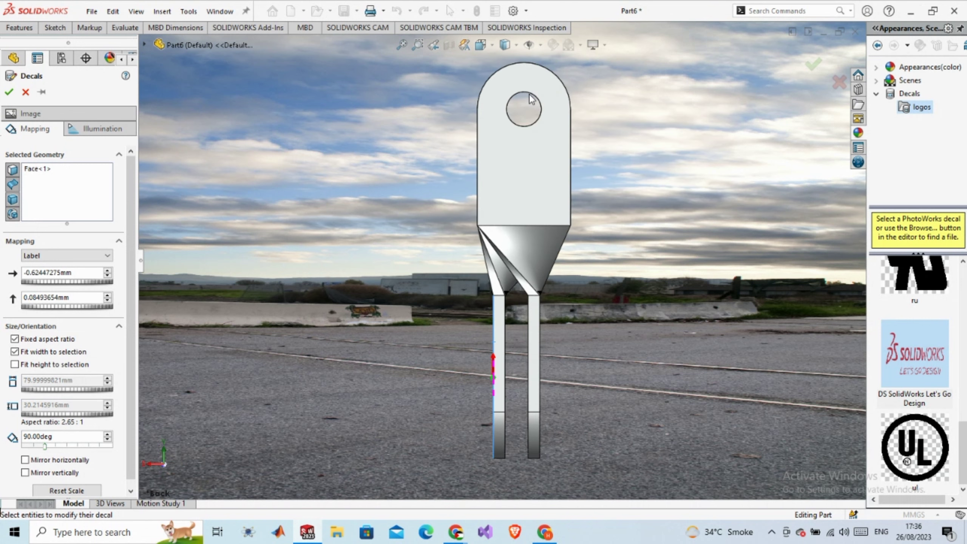
click(492, 45)
click(489, 96)
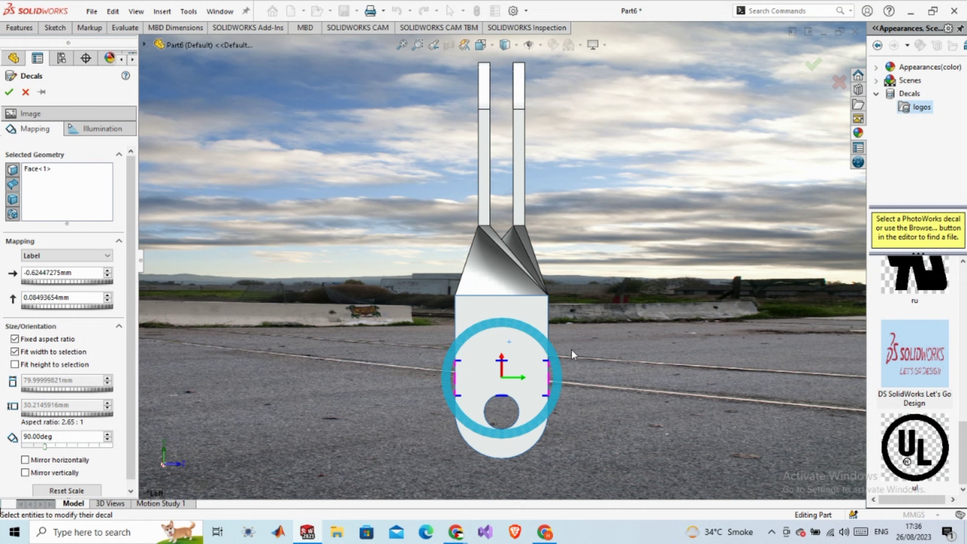
click(26, 92)
Place the DS SolidWorks Let's Go Design decal on the upper plate's outer flat face in the front view
click(480, 44)
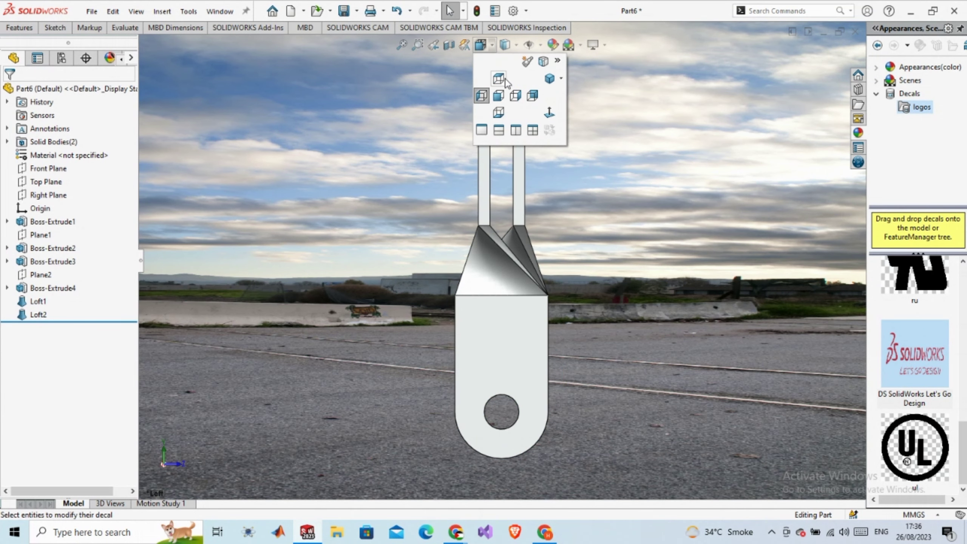
click(500, 95)
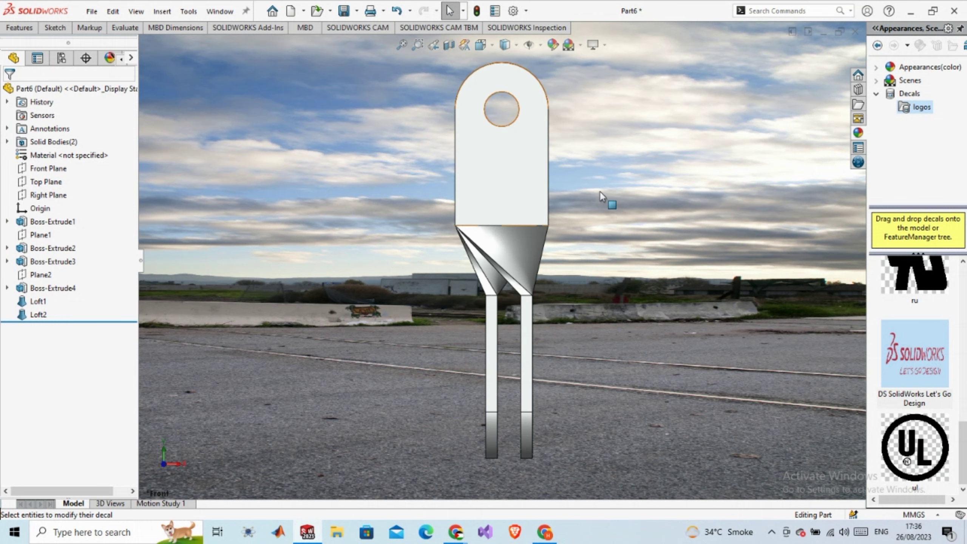
mouse_move(906, 354)
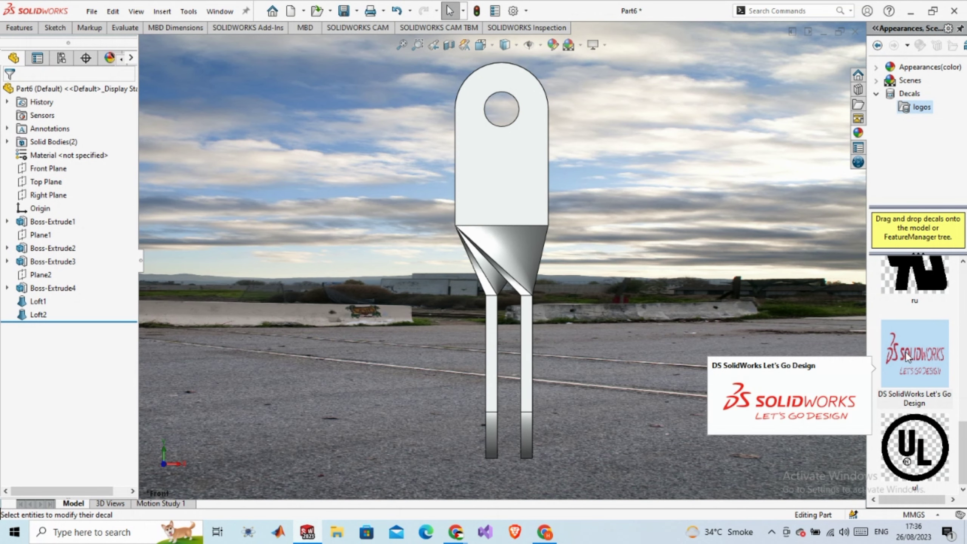
drag(908, 356, 496, 182)
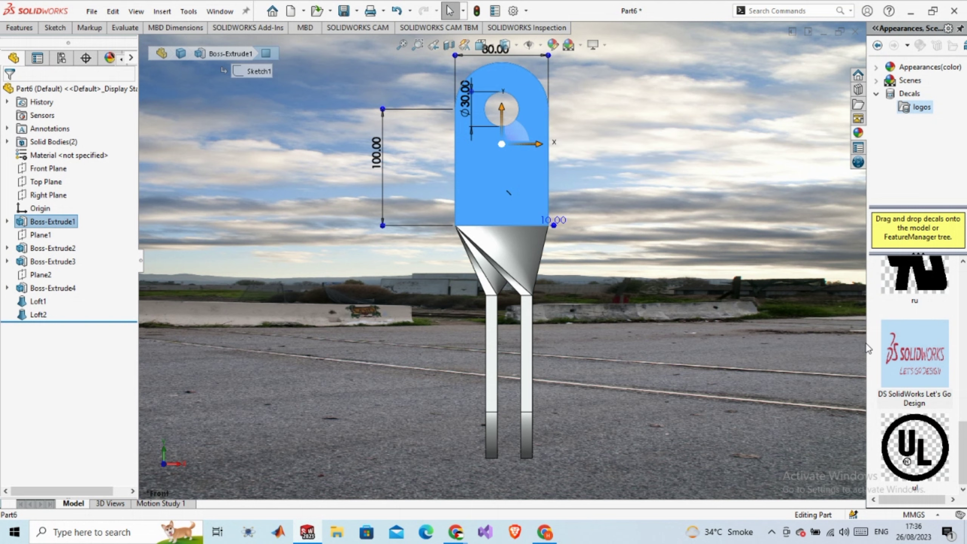
drag(912, 354, 501, 183)
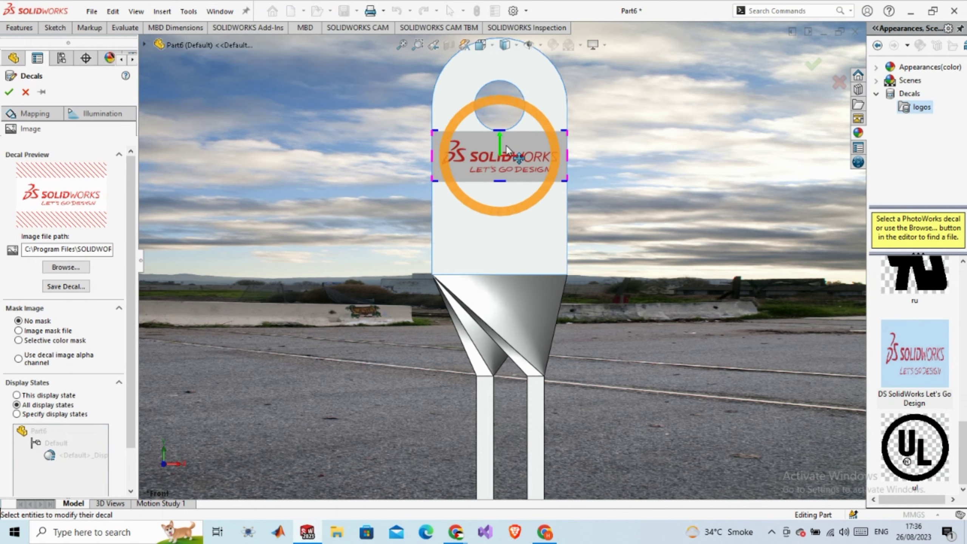
scroll(515, 159, down, 8)
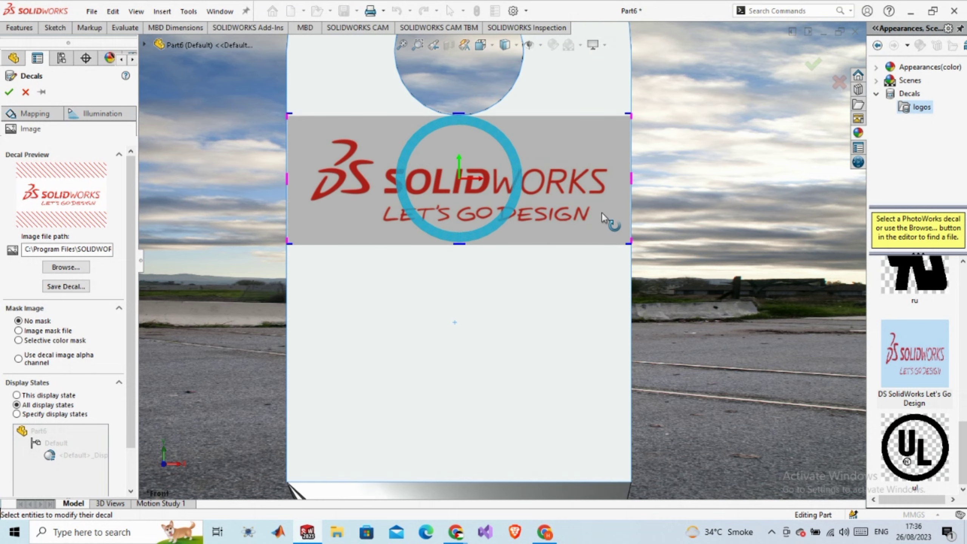
Shrink the logo decal to about 62 by 23 mm, restore it with Fit width to selection, and accept it
click(35, 113)
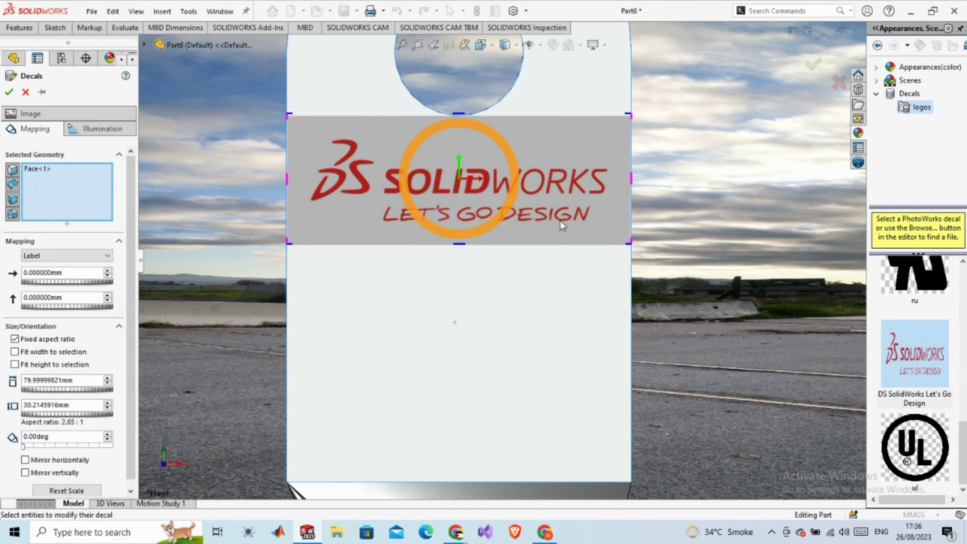
drag(630, 242, 574, 197)
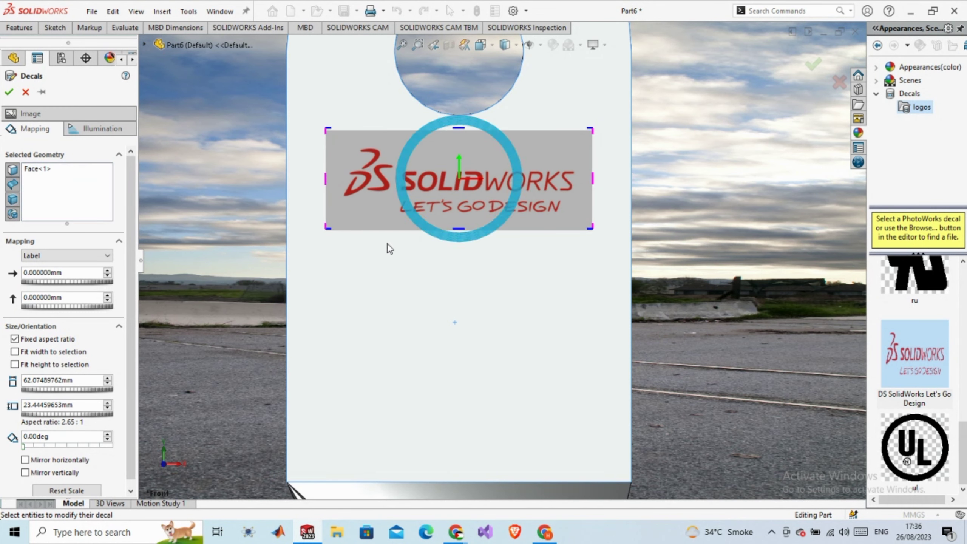
click(14, 352)
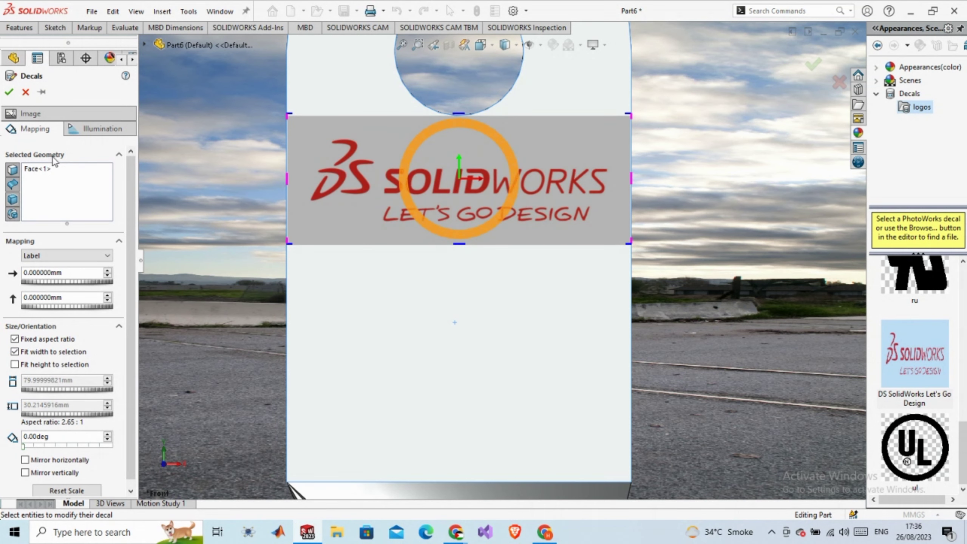
click(9, 93)
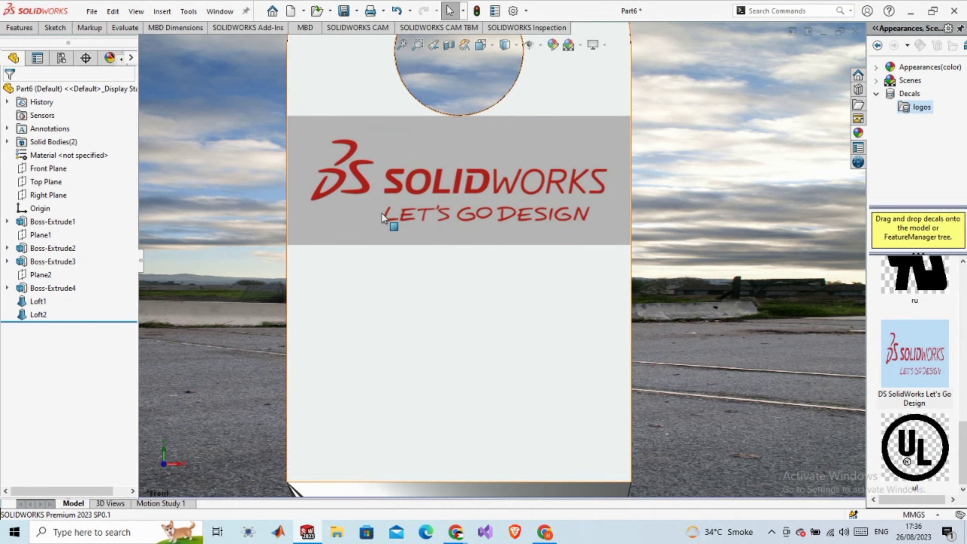
Remove the SolidWorks logo decal from the upper plate's outer flat face
scroll(473, 225, up, 3)
middle_drag(473, 225, 454, 242)
scroll(477, 248, down, 3)
scroll(474, 245, up, 3)
scroll(555, 229, down, 3)
right_click(608, 209)
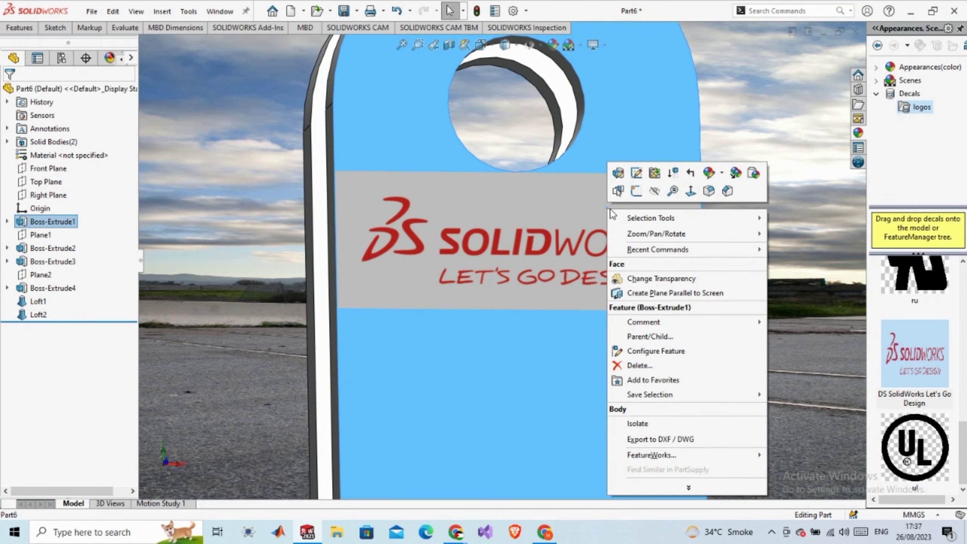
click(722, 174)
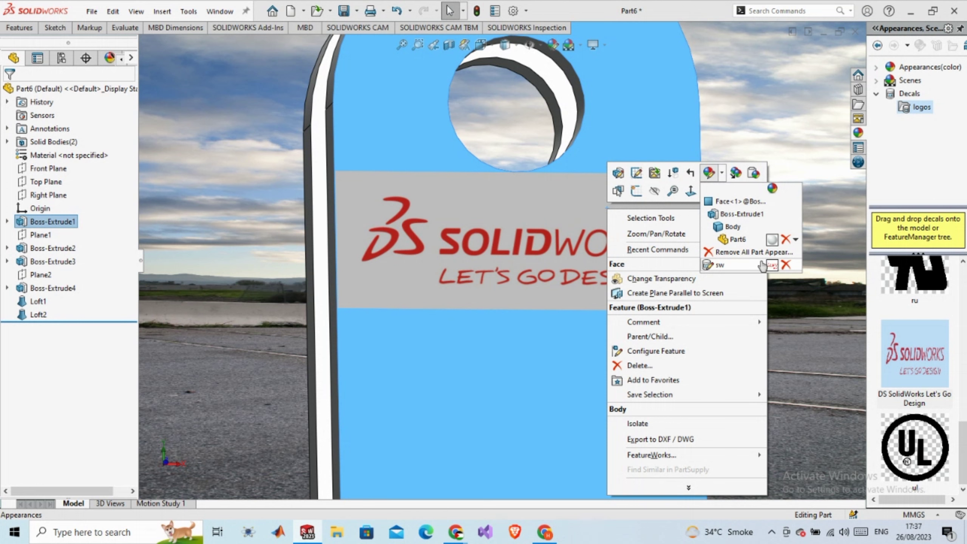
click(785, 265)
Place the DS SolidWorks Let's Go Design decal on the upper plate's outer flat face again
scroll(773, 266, up, 5)
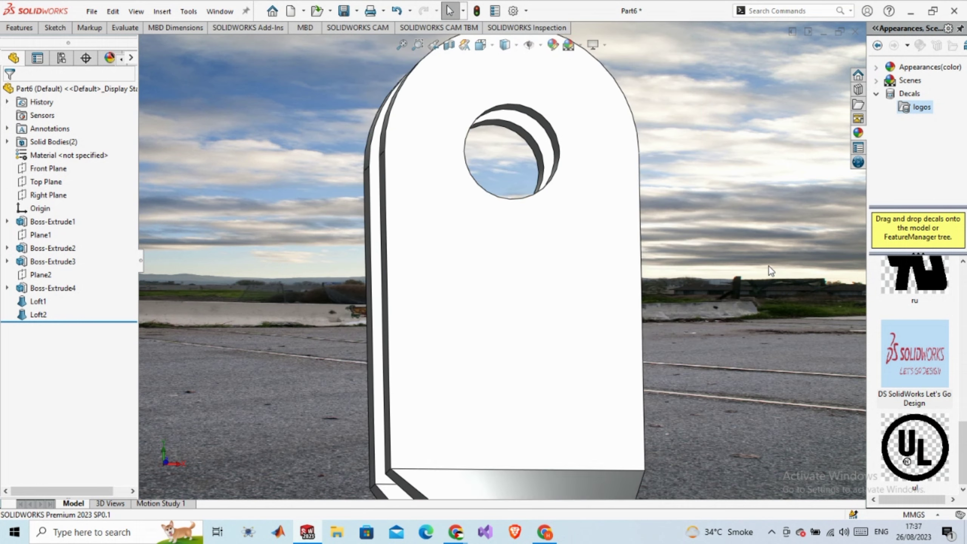
middle_drag(710, 278, 715, 341)
scroll(685, 340, down, 2)
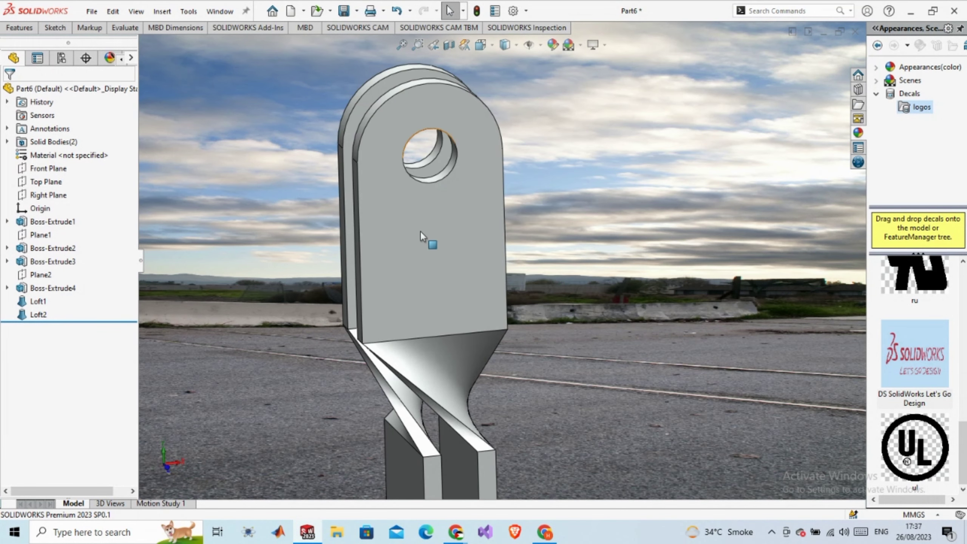
click(409, 231)
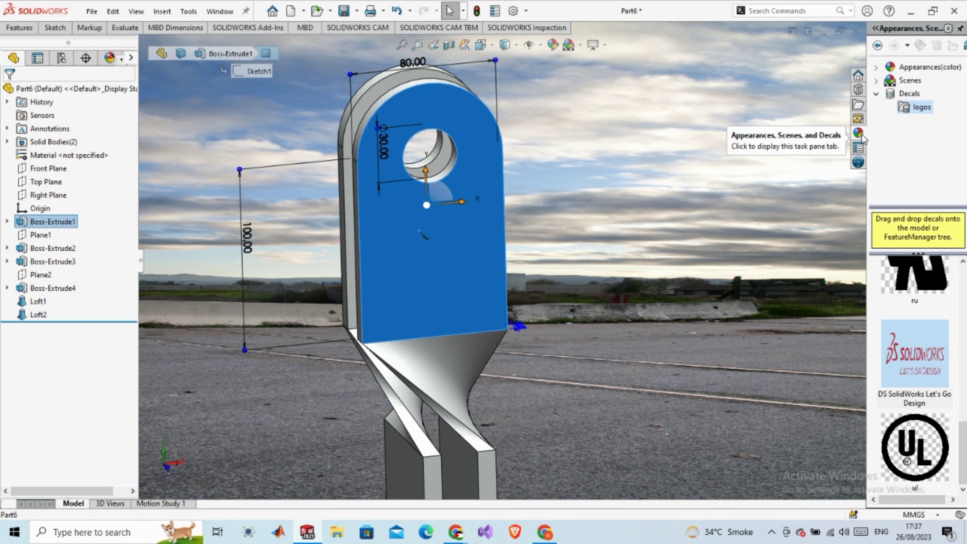
click(914, 357)
drag(914, 357, 459, 307)
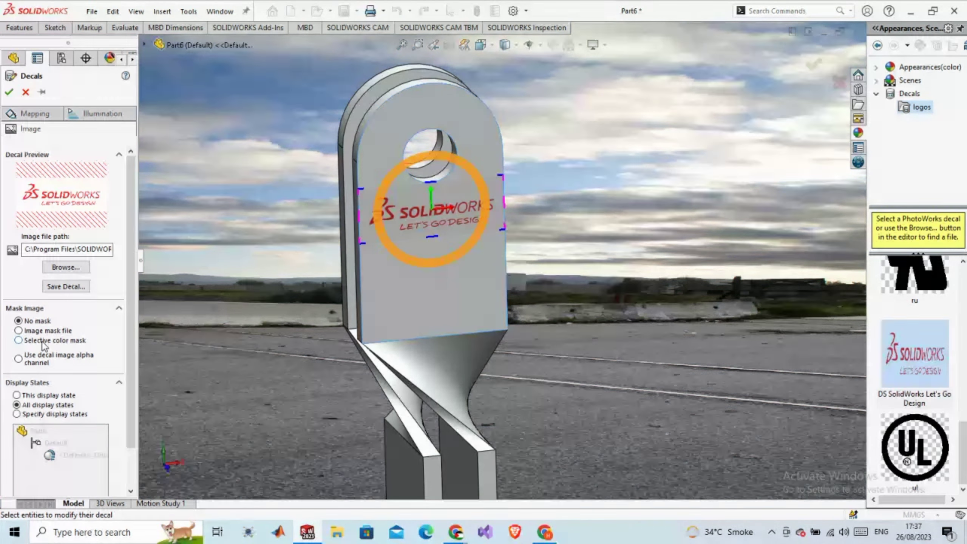
Replace the decal's image with the PNG file "sckeching thumnail" from the Desktop folder
click(65, 267)
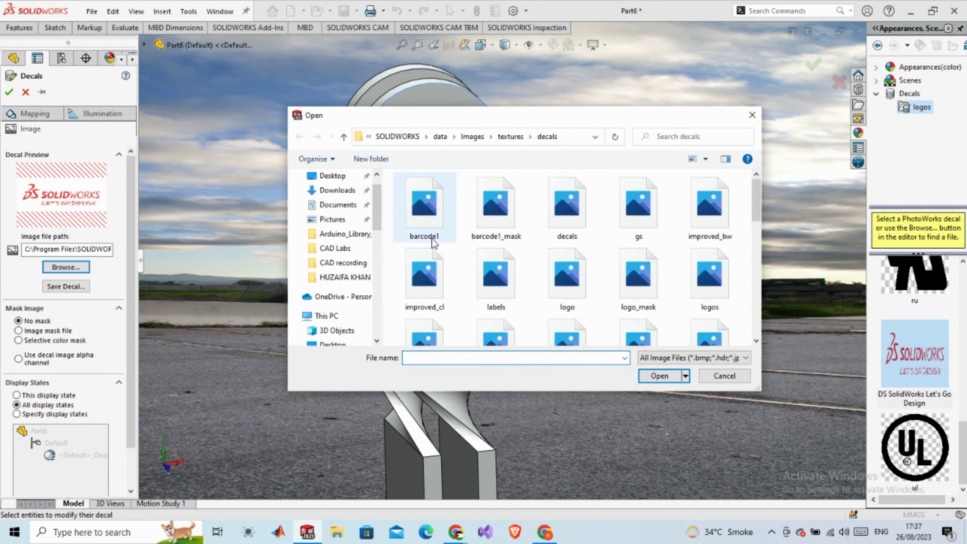
scroll(345, 212, up, 1)
click(335, 200)
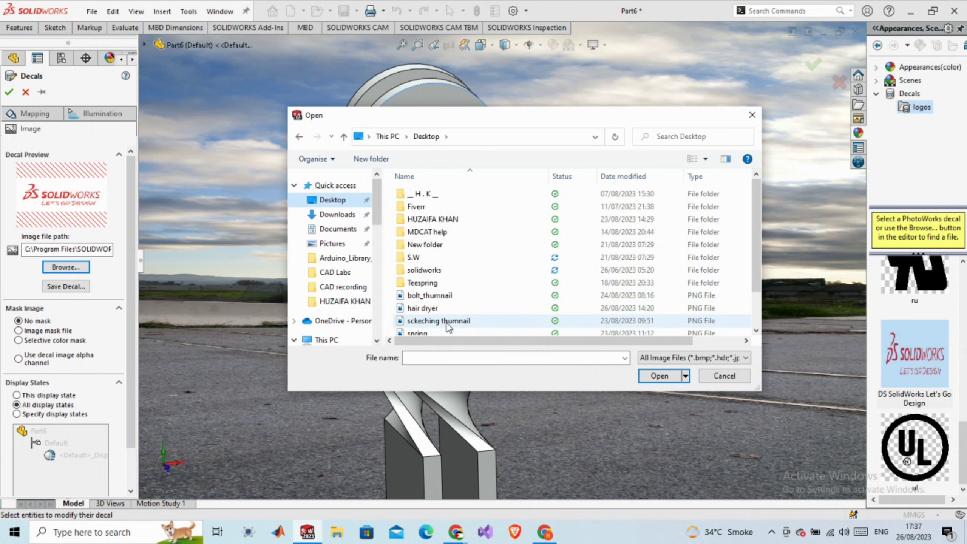
double_click(460, 322)
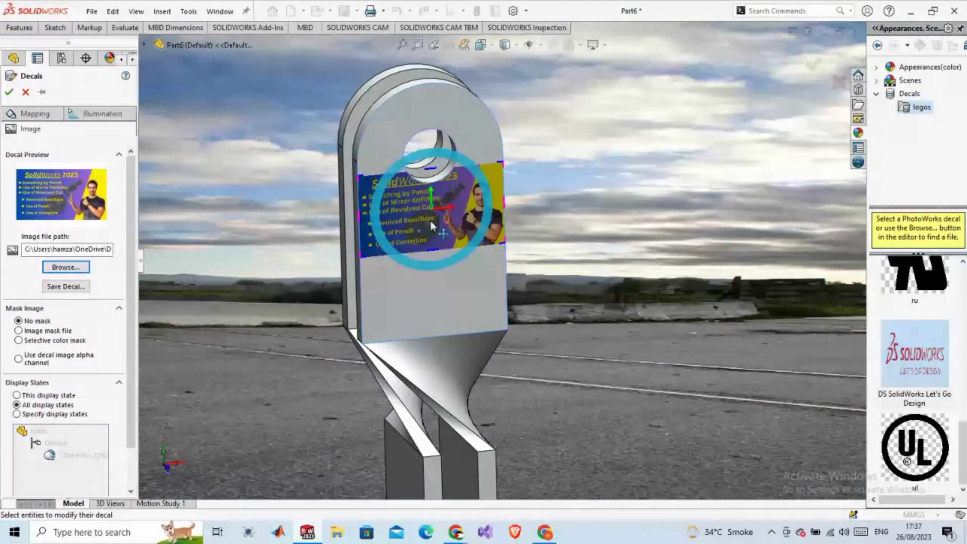
Move the image decal just below the hole on the upper plate's outer face, fit its width to the selection, and accept it
scroll(472, 197, down, 5)
scroll(467, 206, up, 2)
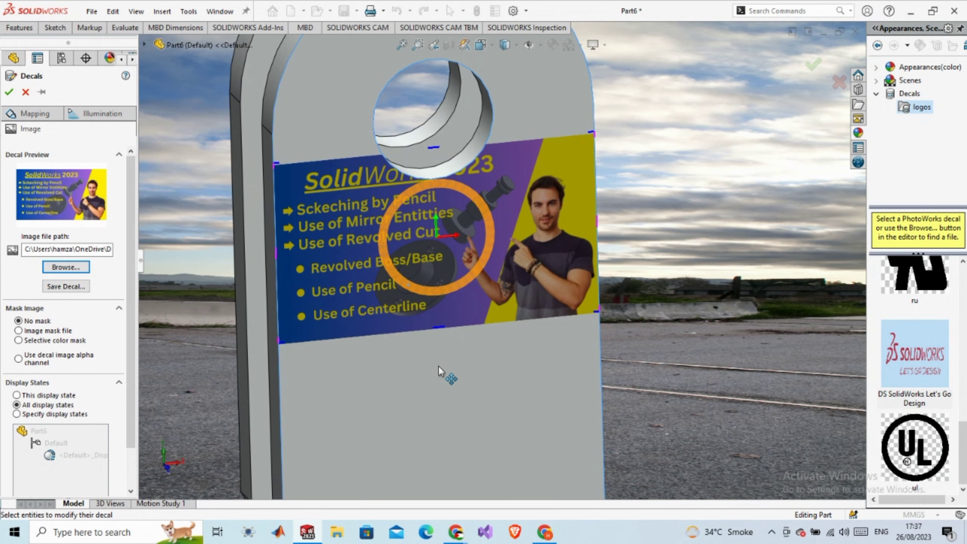
scroll(438, 381, up, 6)
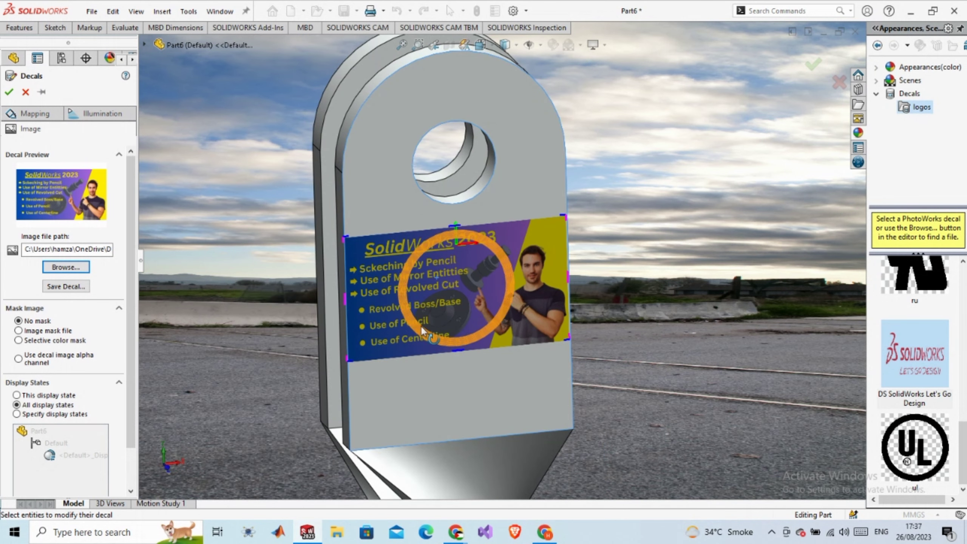
click(30, 114)
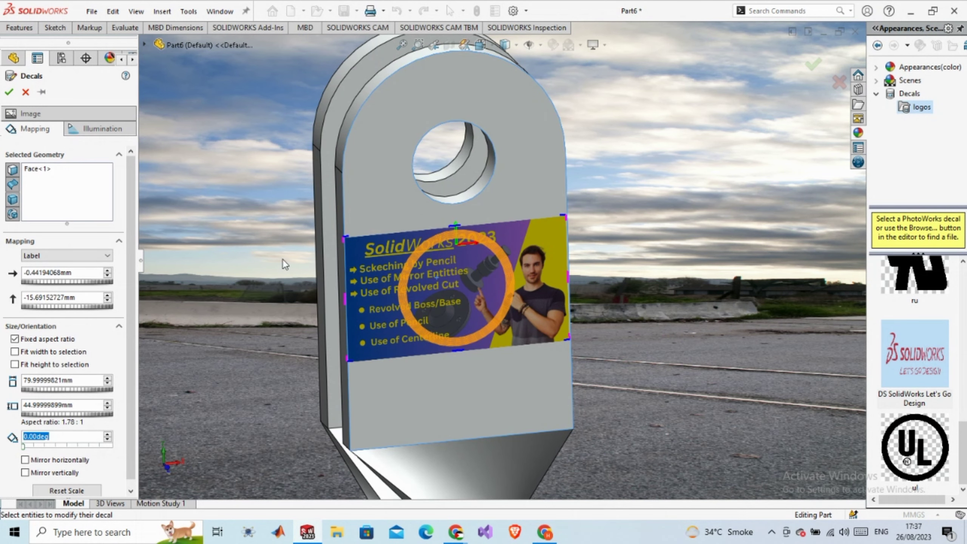
click(15, 351)
click(9, 92)
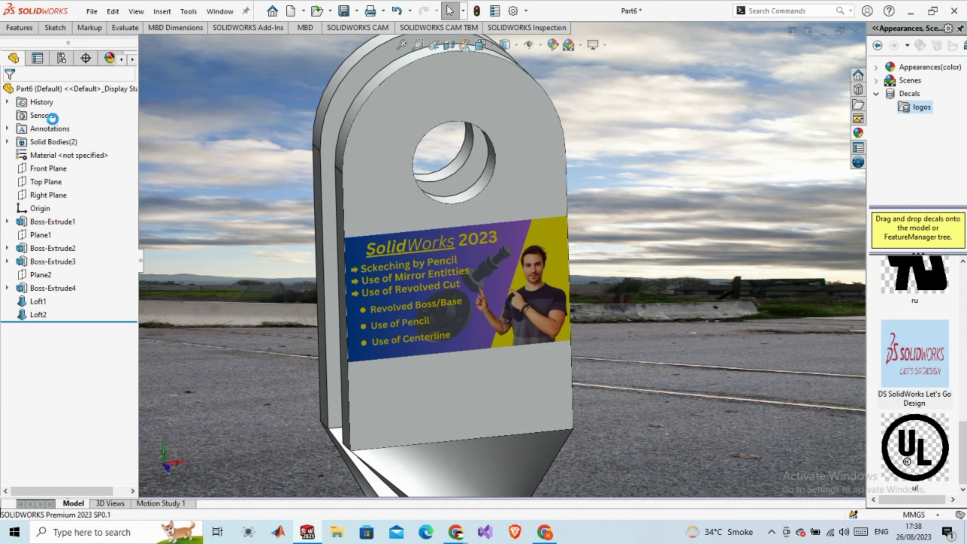
scroll(433, 323, down, 3)
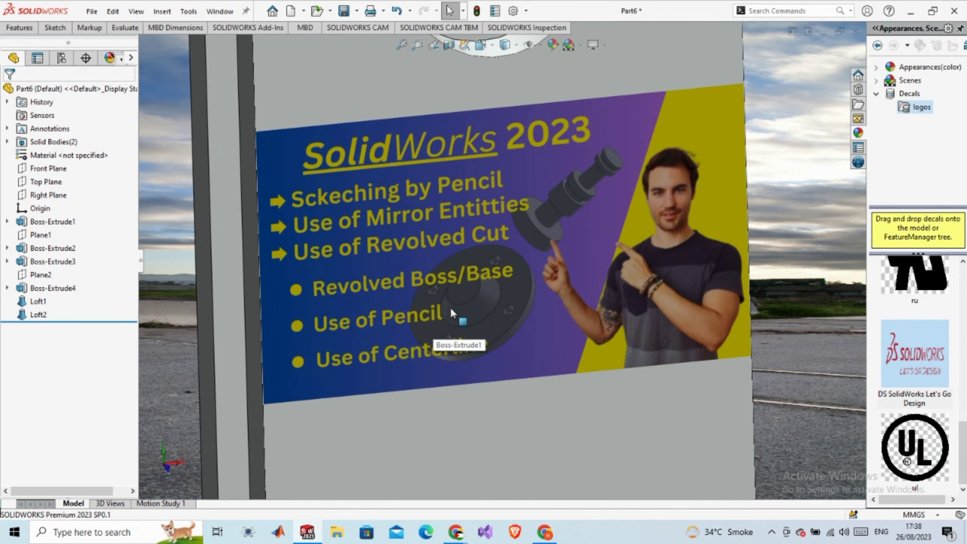
scroll(420, 308, up, 10)
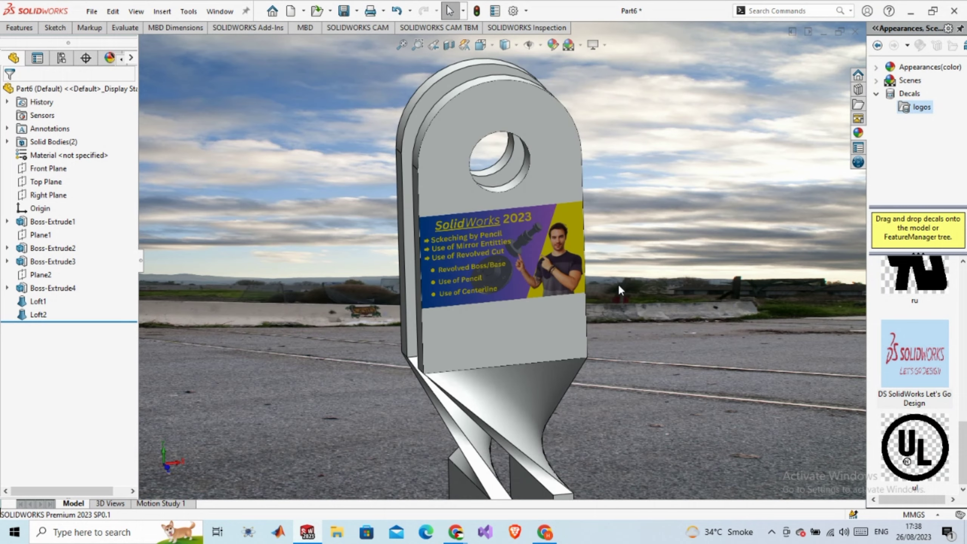
middle_drag(614, 284, 600, 309)
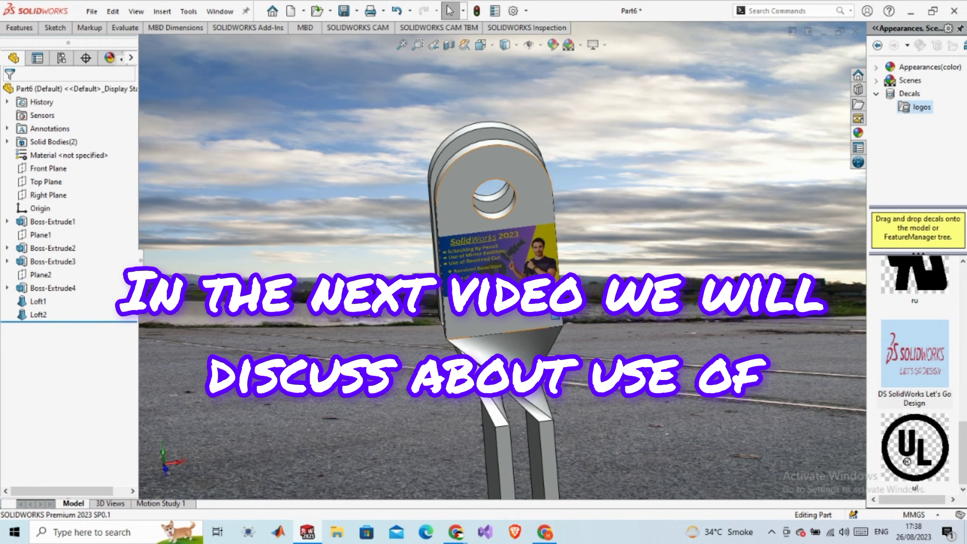
scroll(536, 300, down, 5)
scroll(502, 206, up, 5)
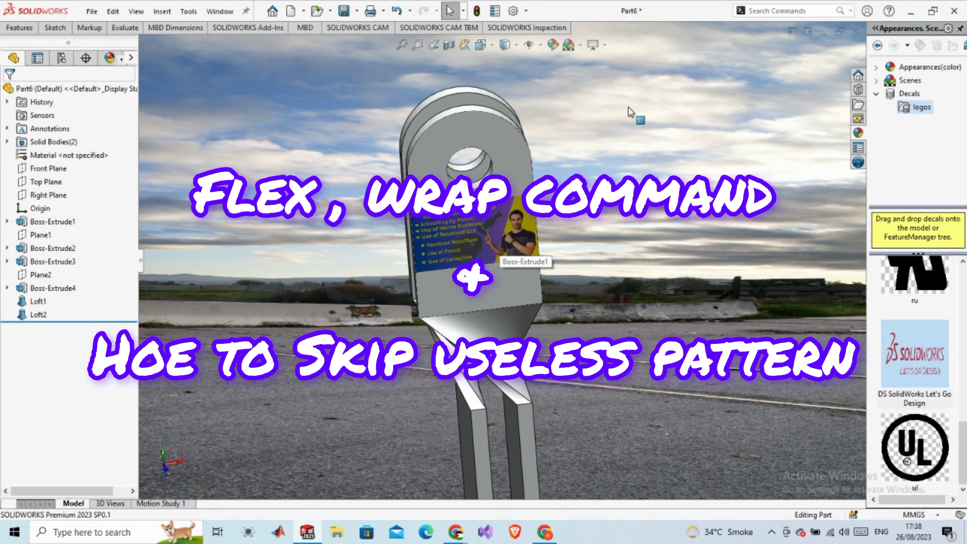